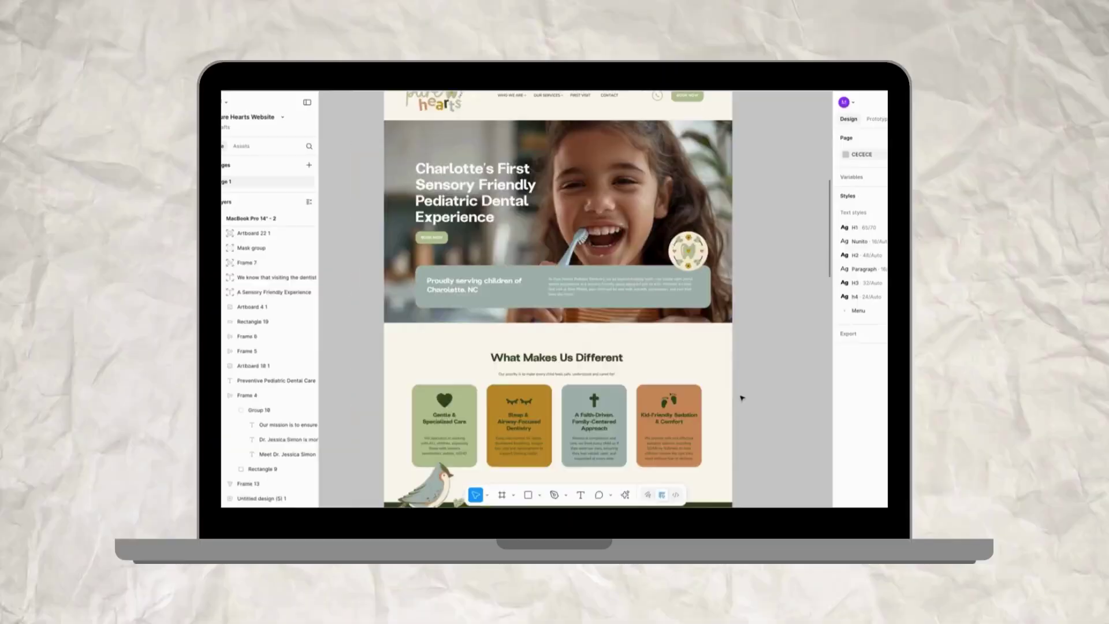
scroll(740, 398, down, 10)
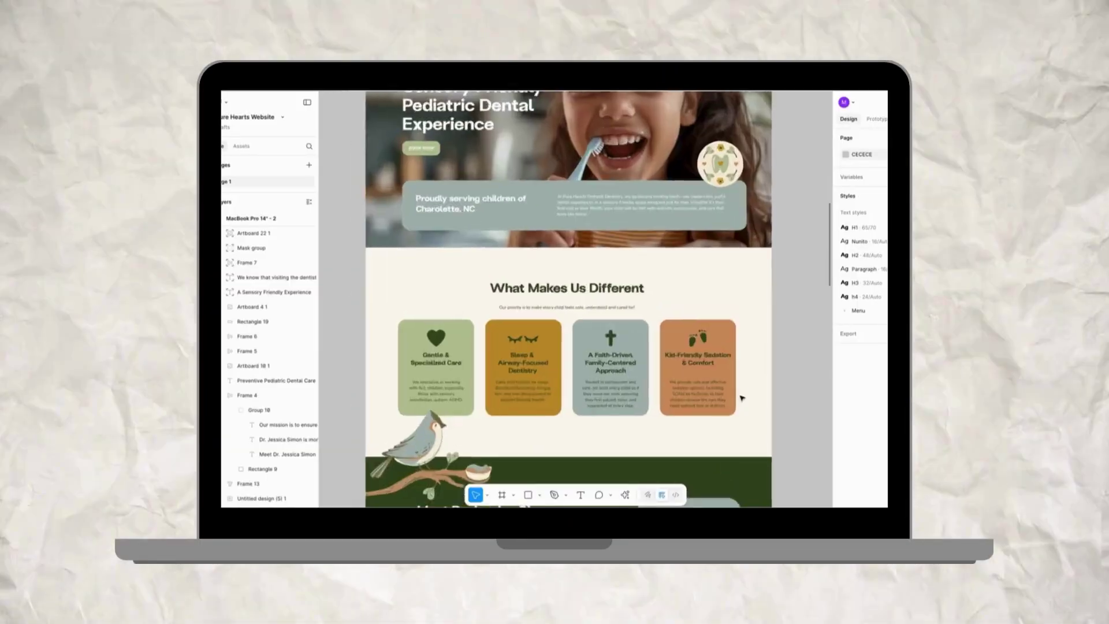
scroll(742, 398, down, 10)
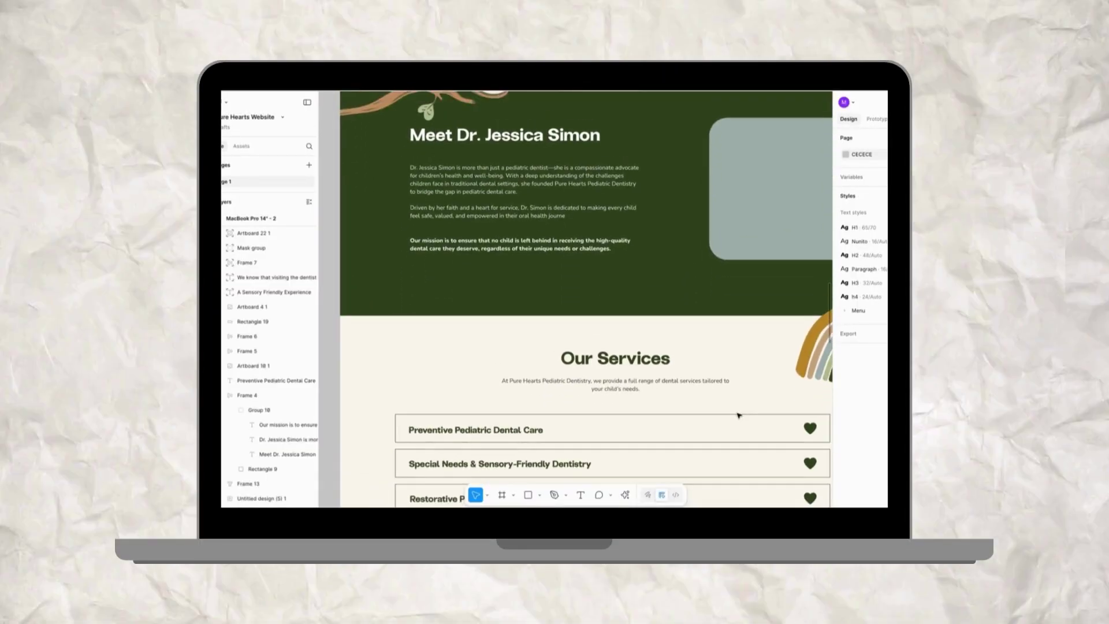
scroll(739, 415, down, 12)
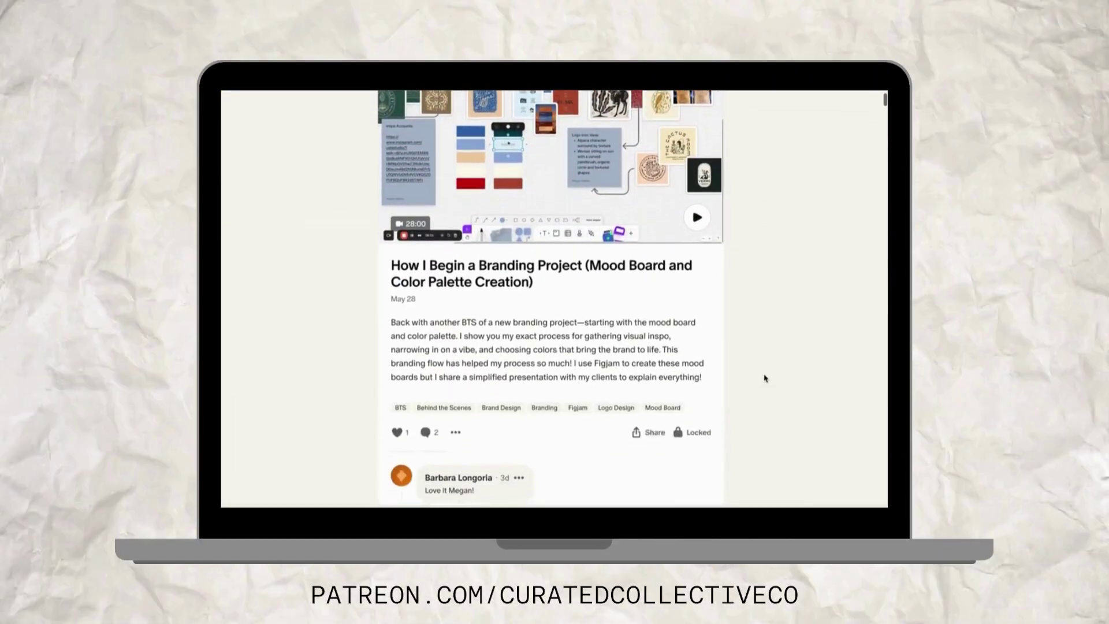
scroll(764, 378, down, 9)
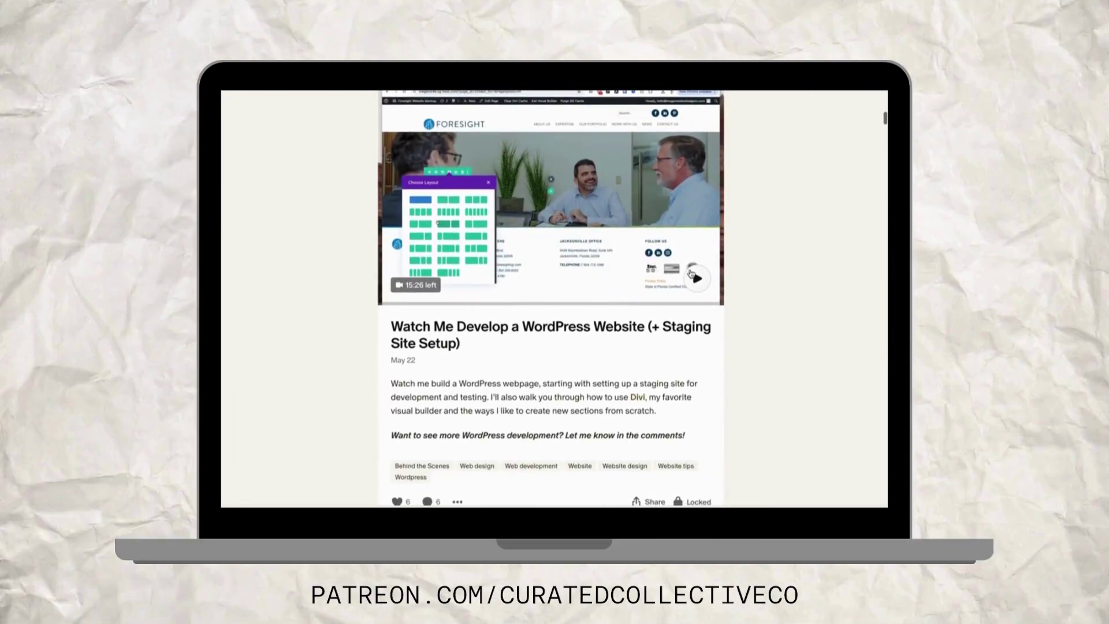
scroll(692, 274, down, 3)
scroll(691, 274, down, 15)
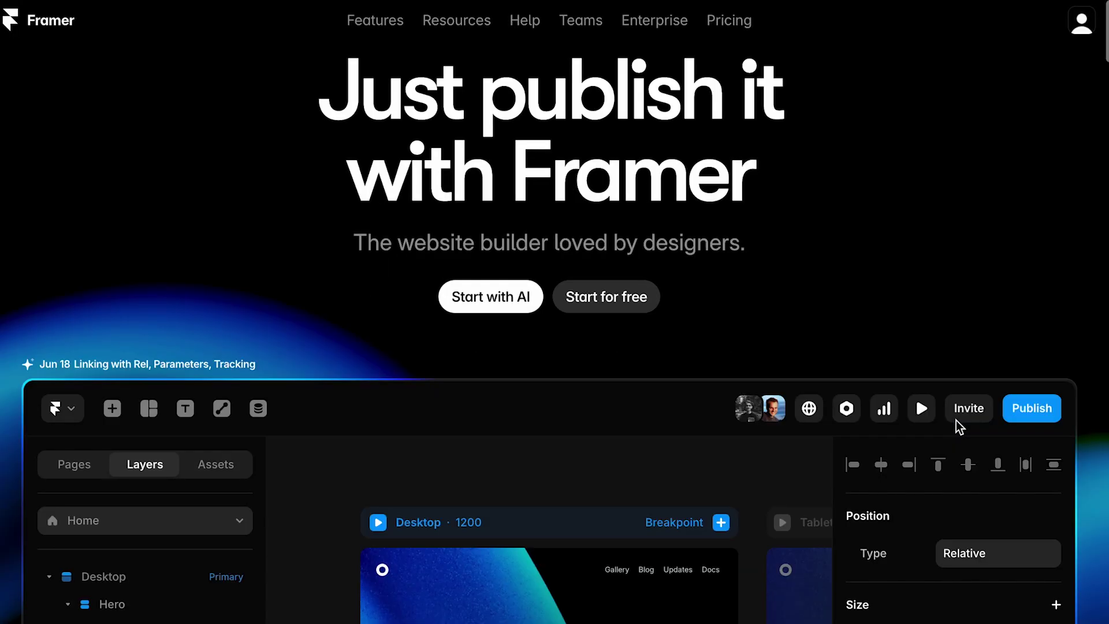
Step: Look through the Framer homepage and open the Marketplace of templates and plugins
scroll(956, 421, down, 5)
scroll(955, 420, down, 20)
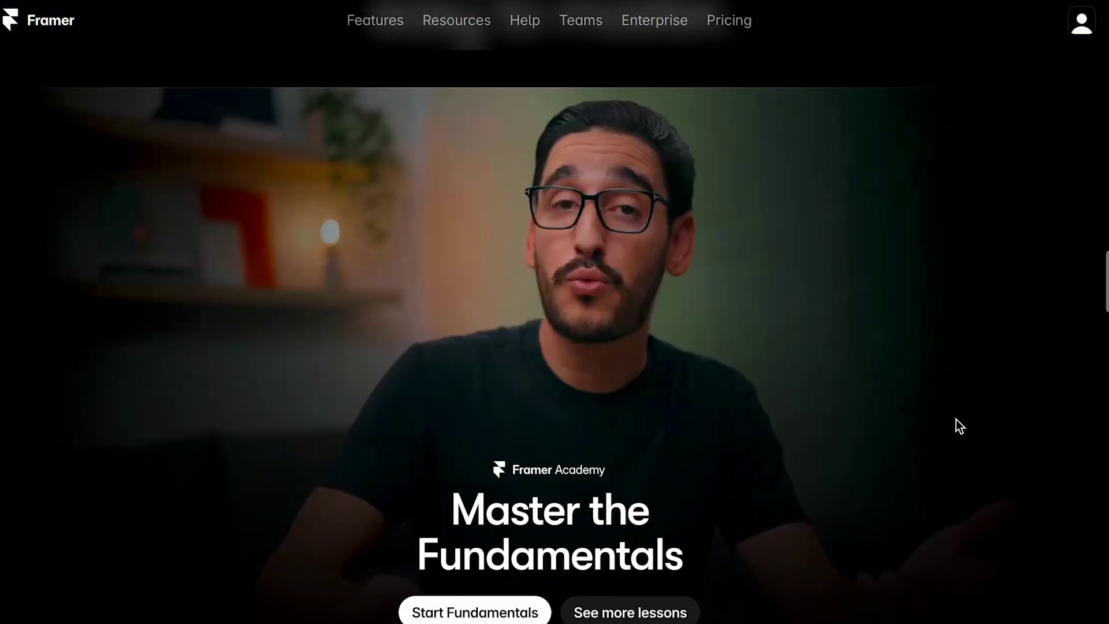
scroll(956, 419, down, 12)
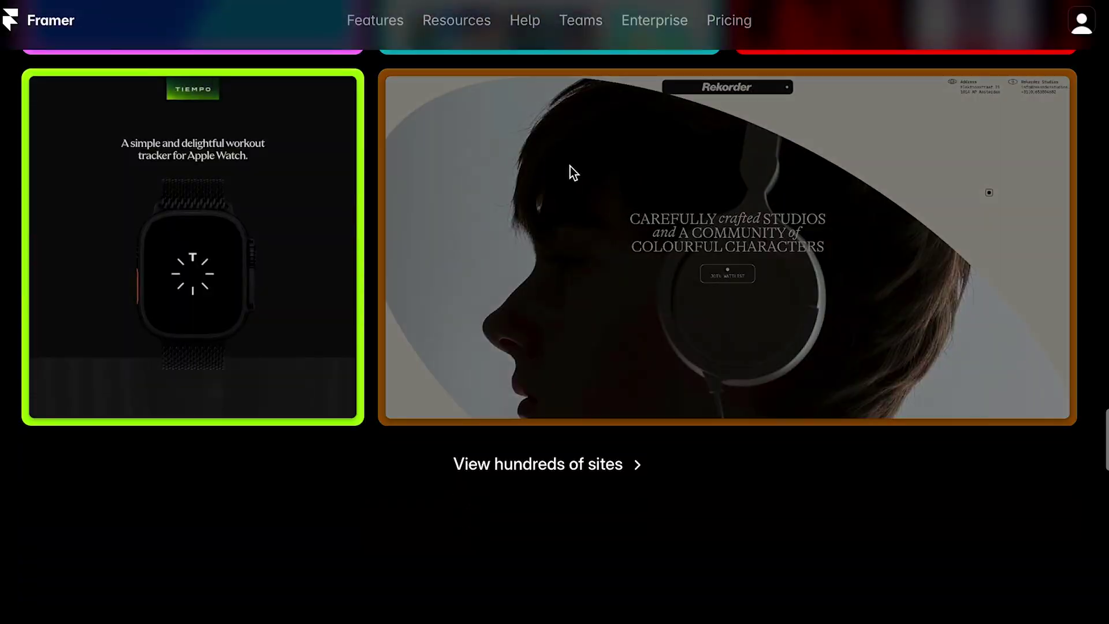
mouse_move(445, 20)
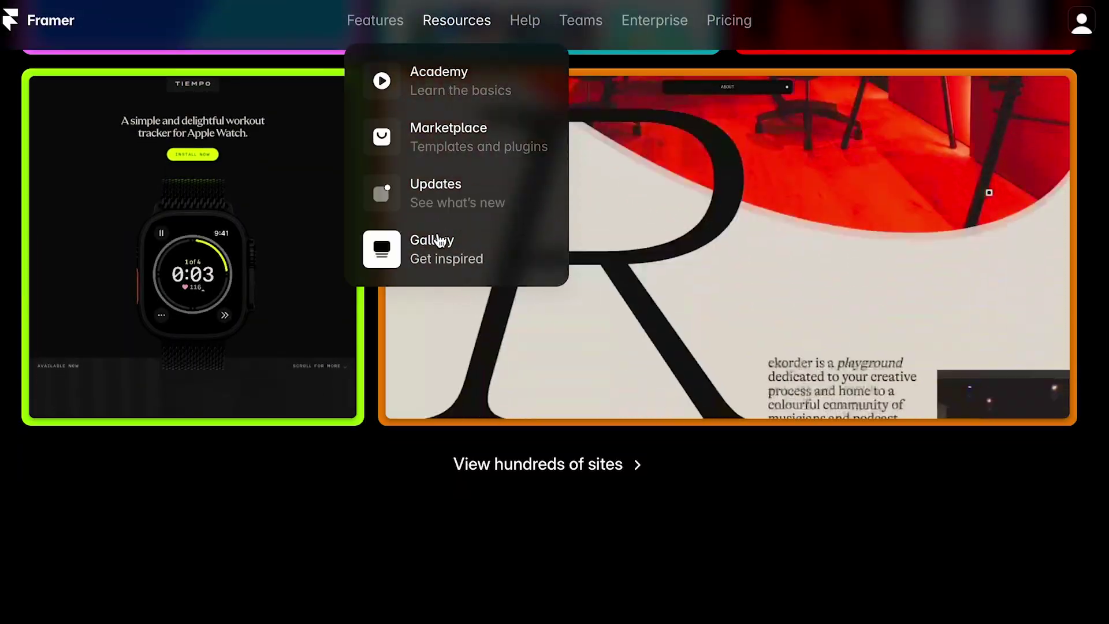
click(446, 139)
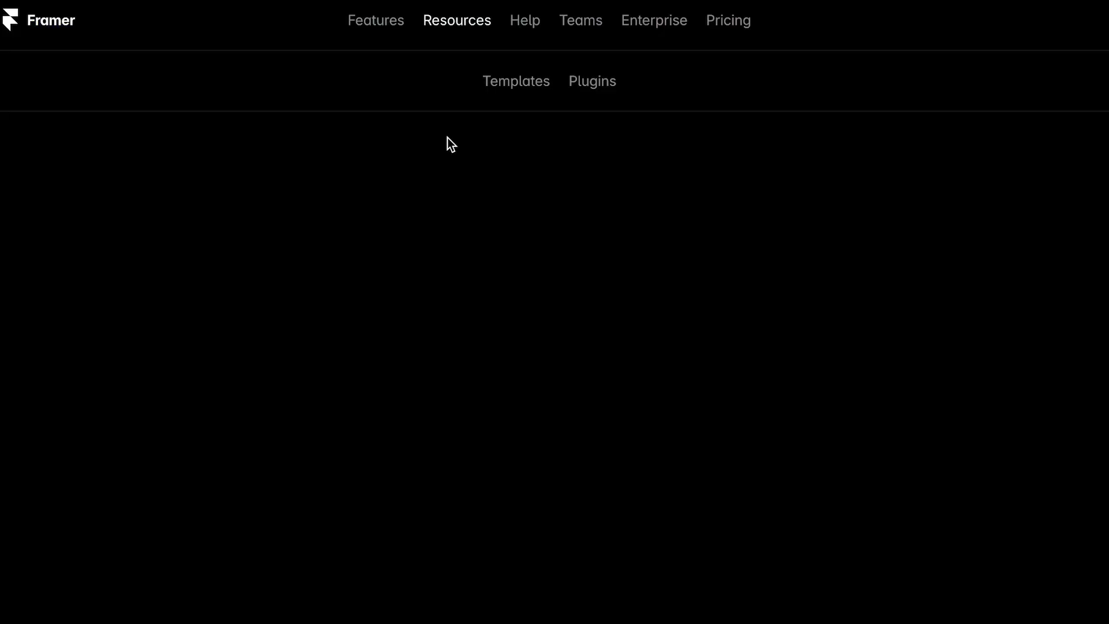
scroll(753, 309, down, 3)
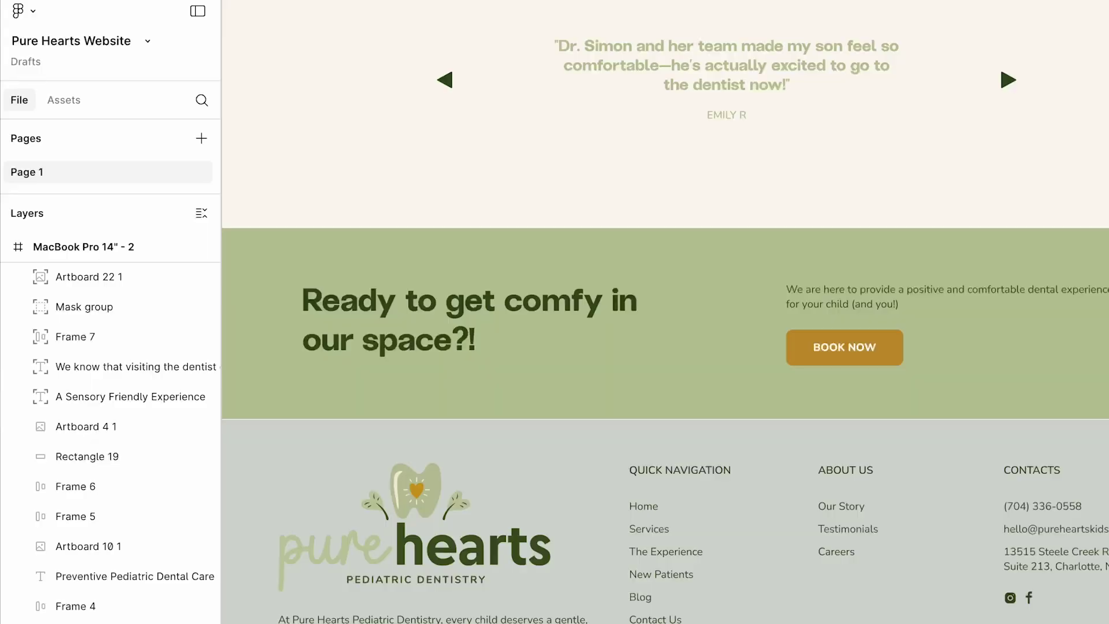
click(19, 10)
mouse_move(63, 277)
click(260, 286)
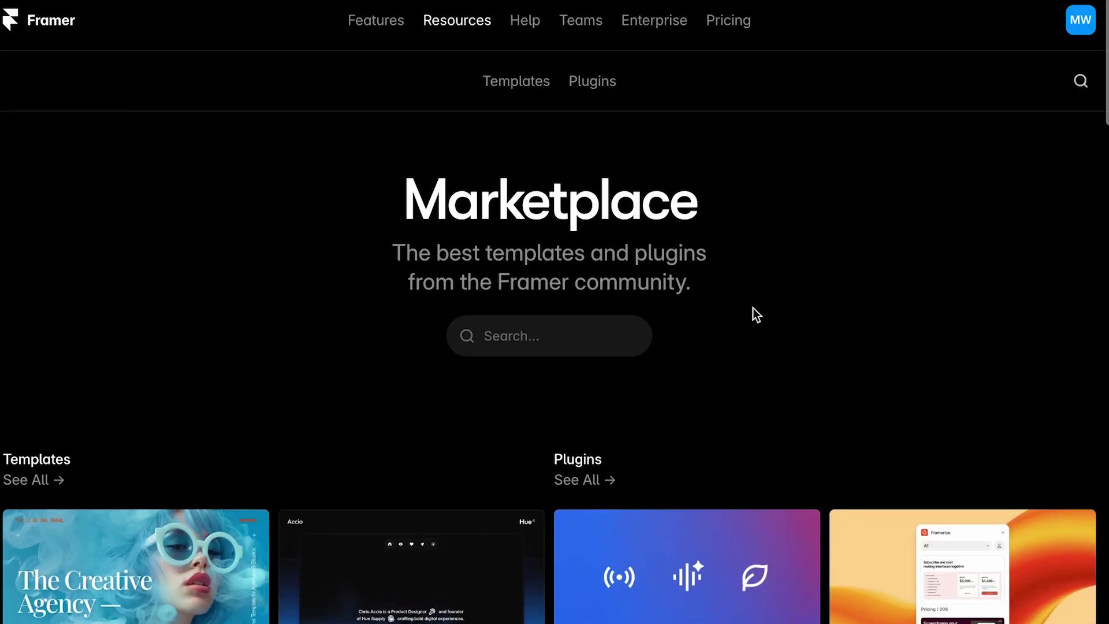
Step: Look over the Marketplace landing page's featured, top, new and trending templates and plugins
scroll(753, 309, down, 1)
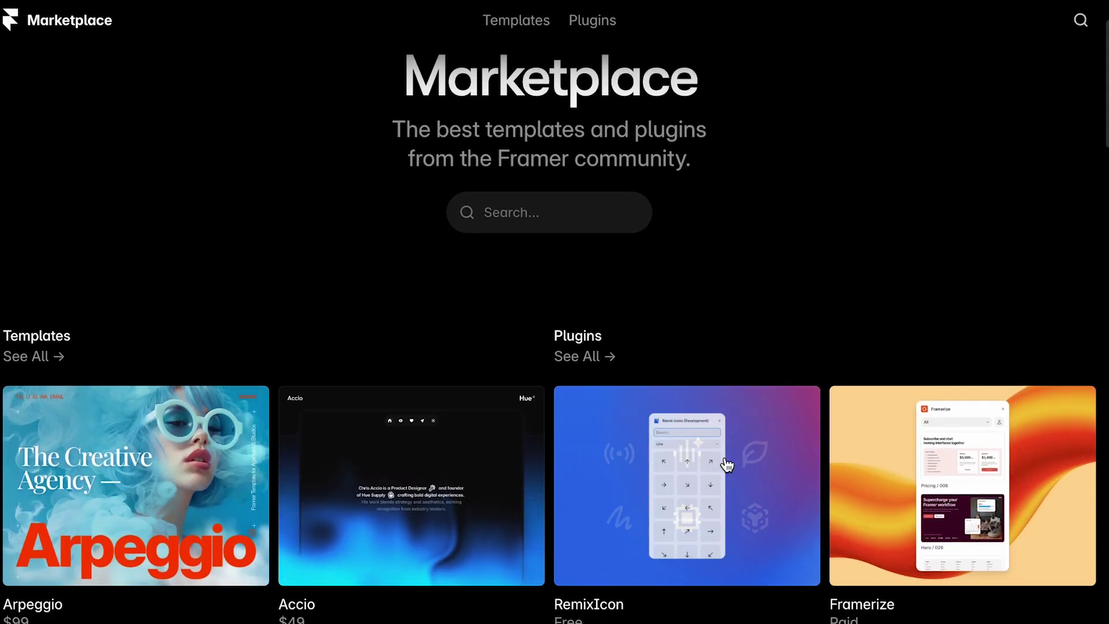
scroll(726, 463, down, 5)
scroll(727, 466, down, 9)
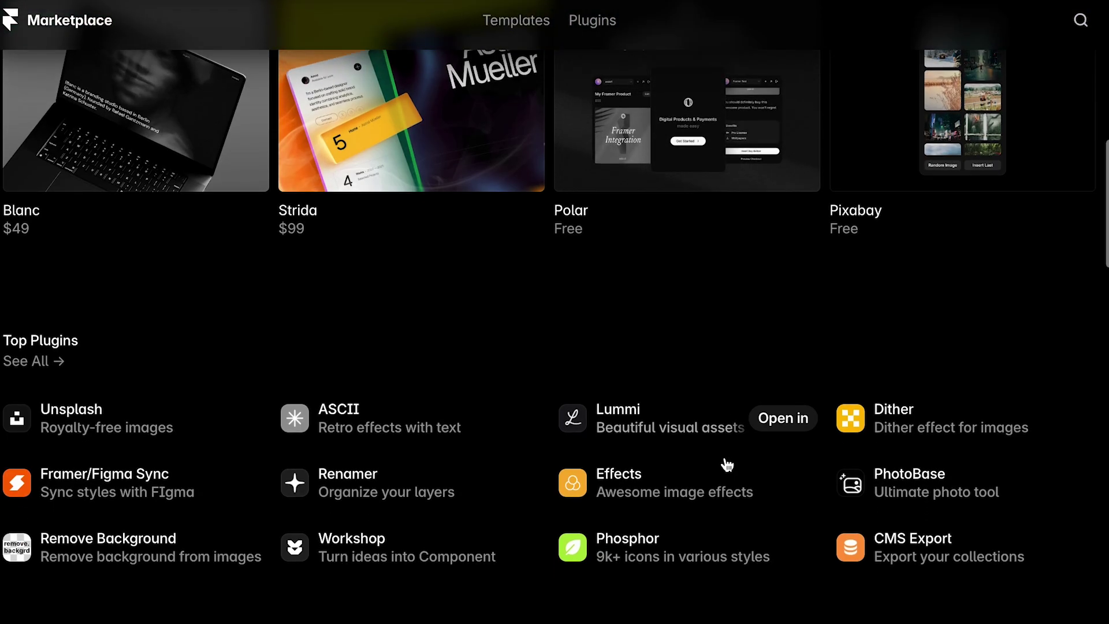
scroll(727, 465, up, 2)
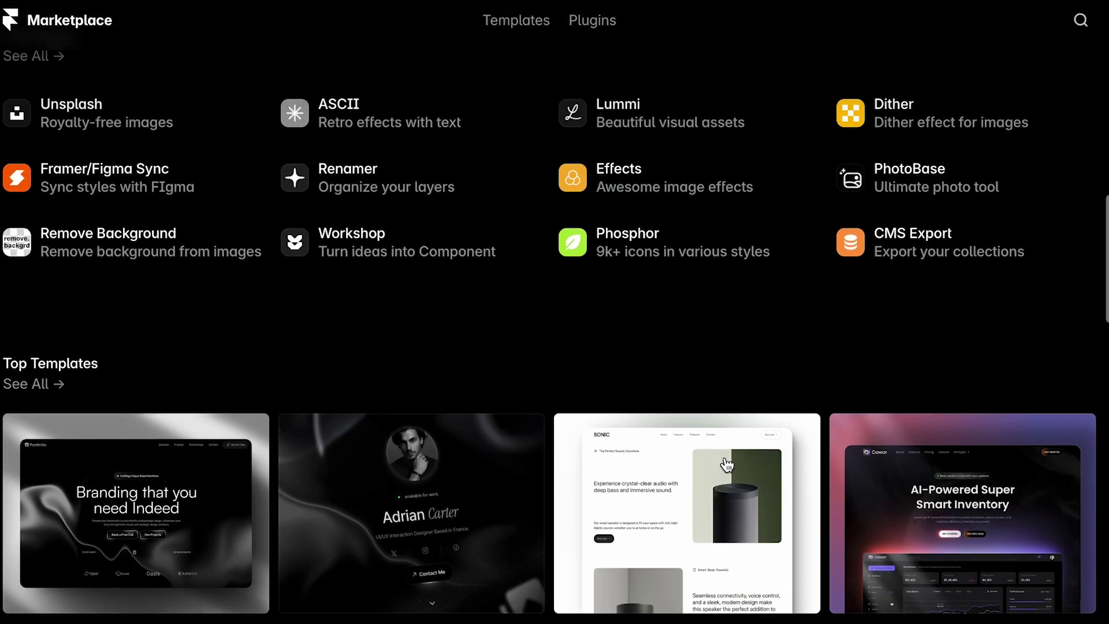
scroll(495, 475, down, 8)
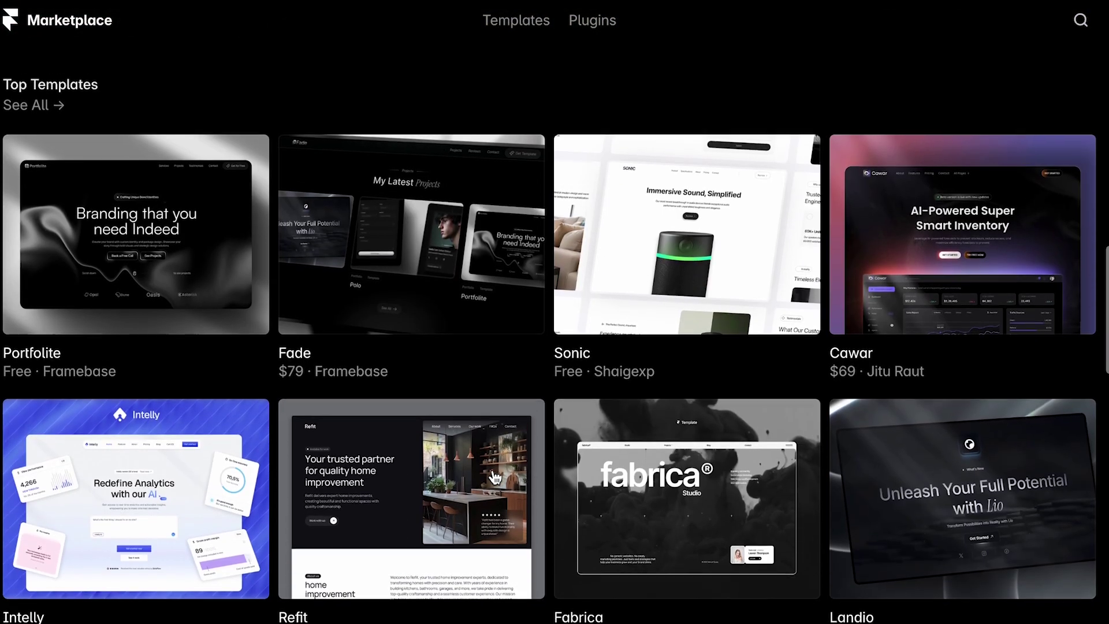
scroll(495, 476, down, 11)
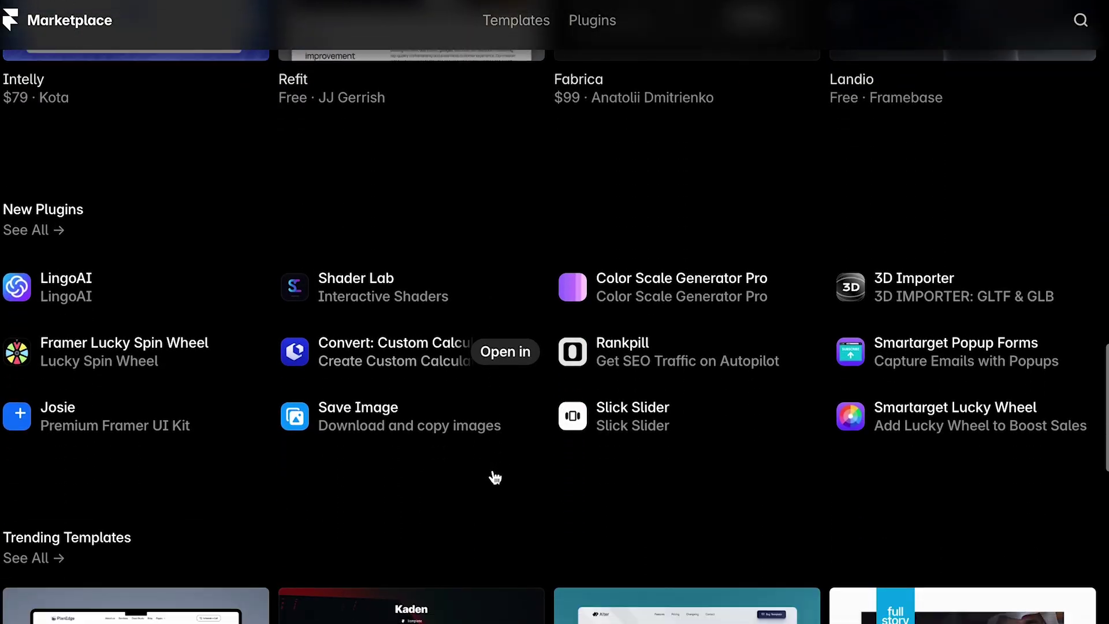
scroll(495, 477, down, 7)
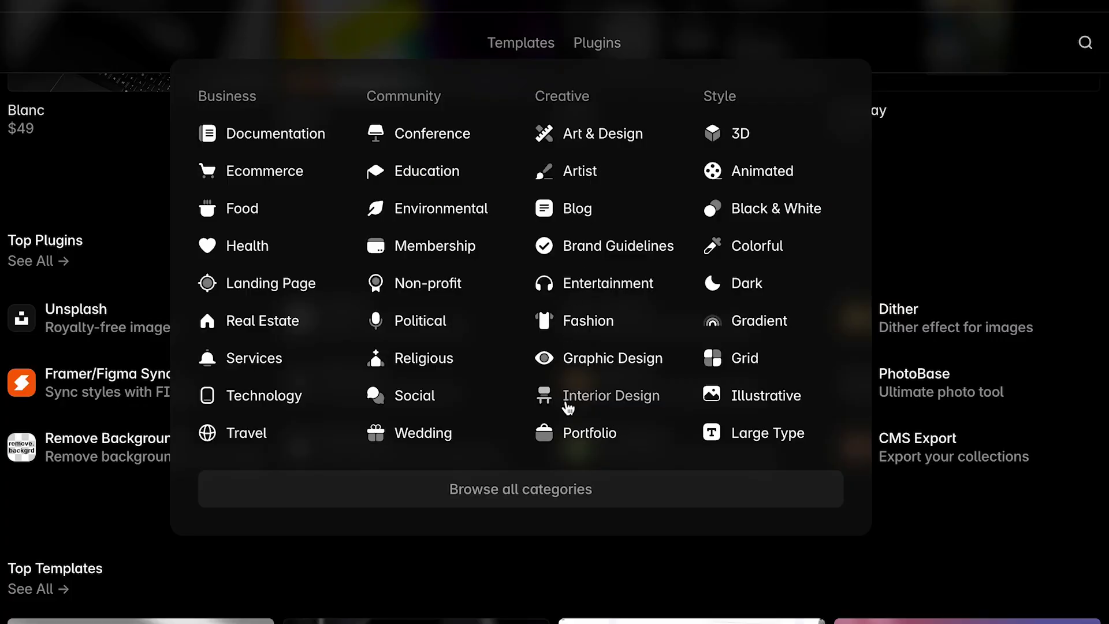
Step: Open the Graphic Design template category and browse the templates listed in it
click(576, 360)
scroll(575, 359, down, 4)
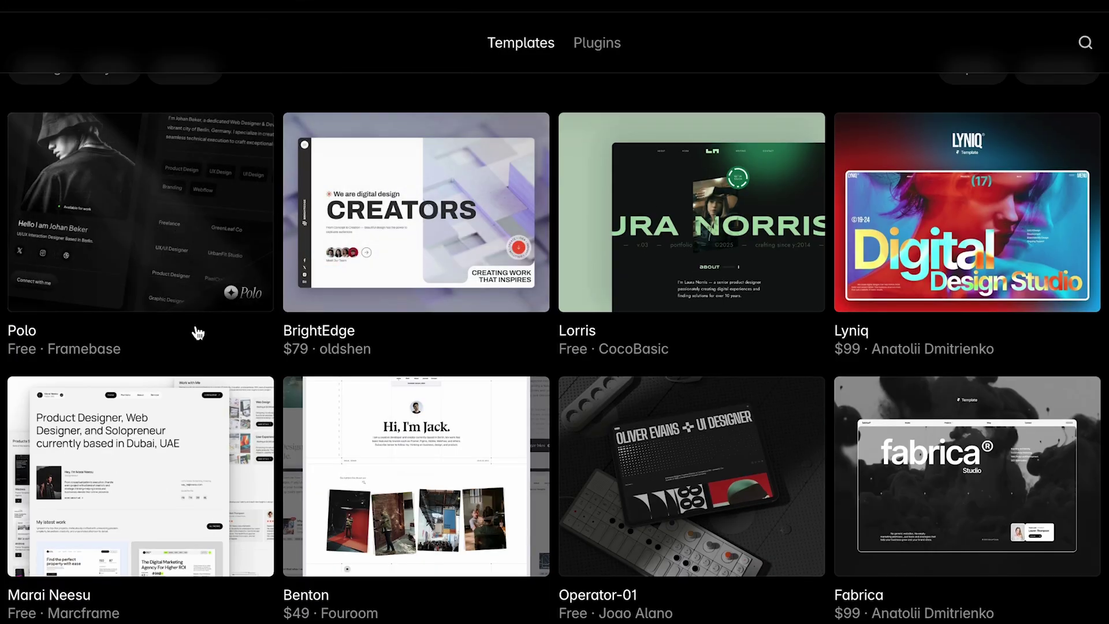
scroll(199, 404, down, 6)
scroll(199, 462, down, 4)
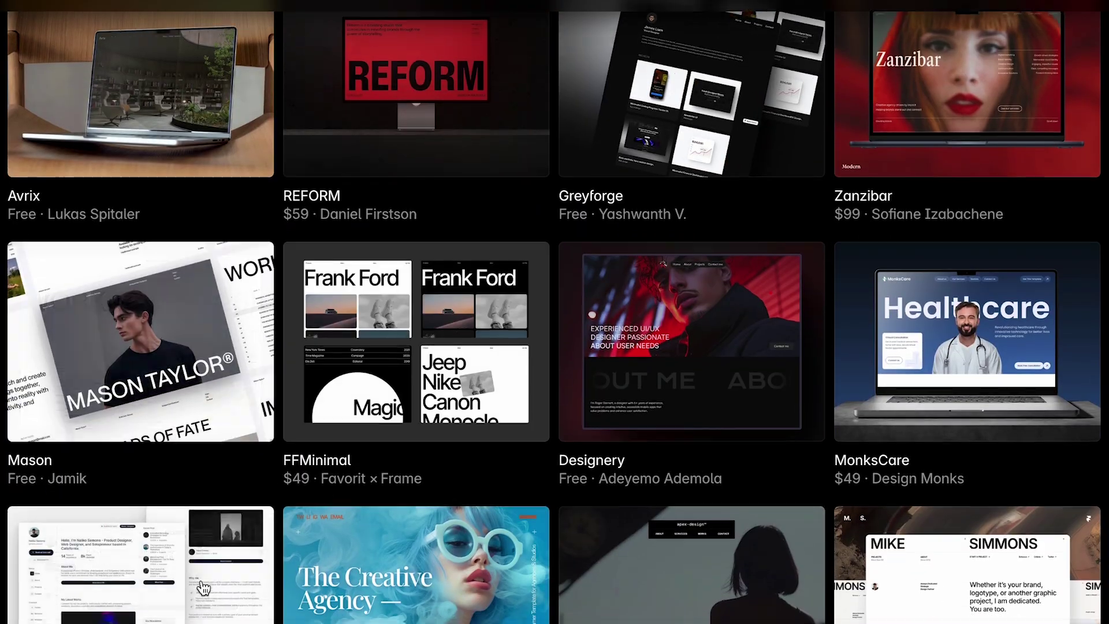
scroll(775, 449, down, 12)
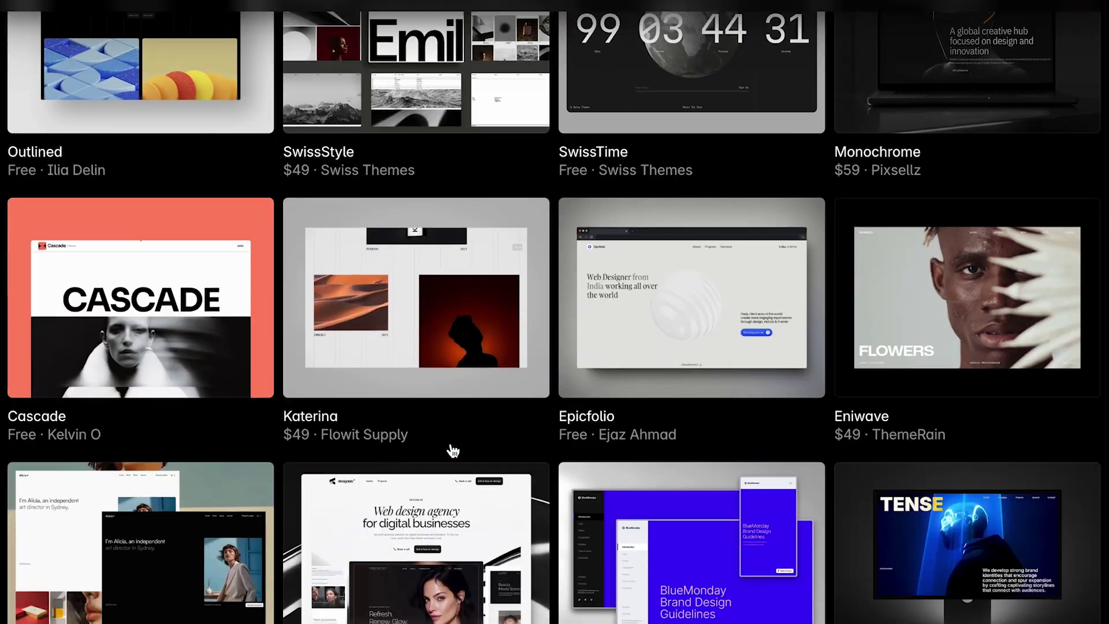
Step: Open a template from the category listing and look through its live demo site
click(479, 442)
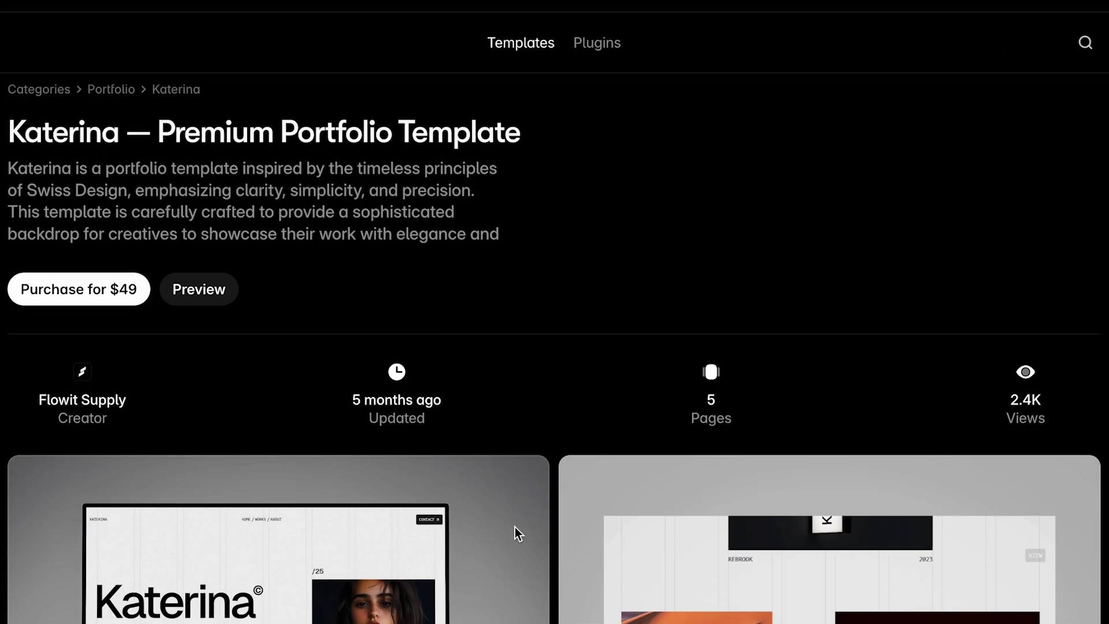
click(515, 527)
scroll(793, 115, down, 6)
scroll(268, 456, down, 15)
scroll(429, 322, down, 10)
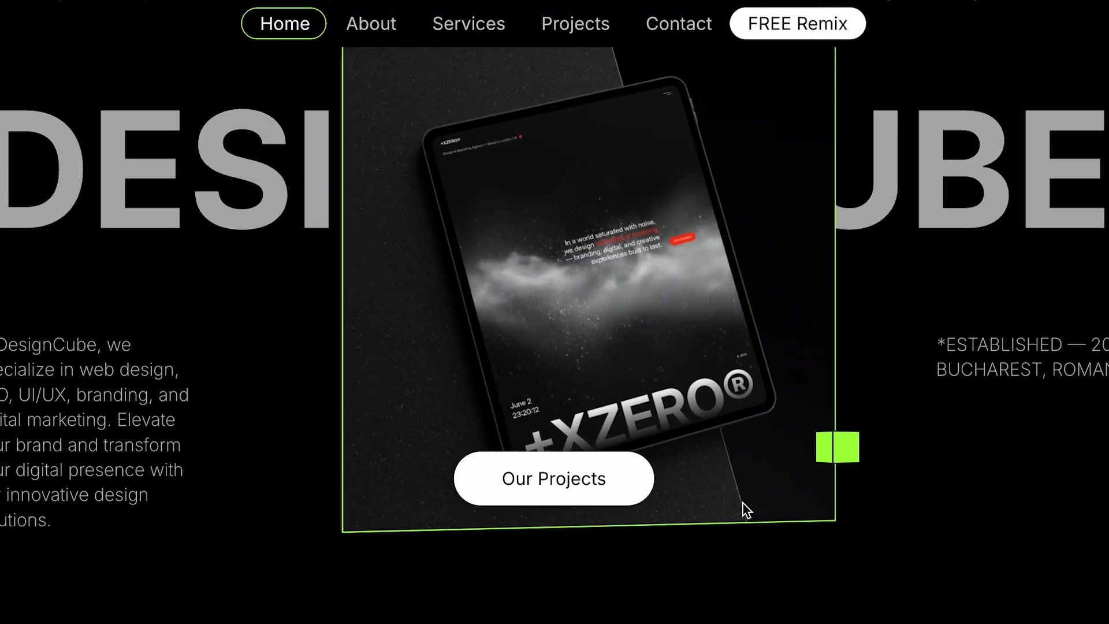
scroll(743, 504, down, 3)
scroll(743, 504, down, 10)
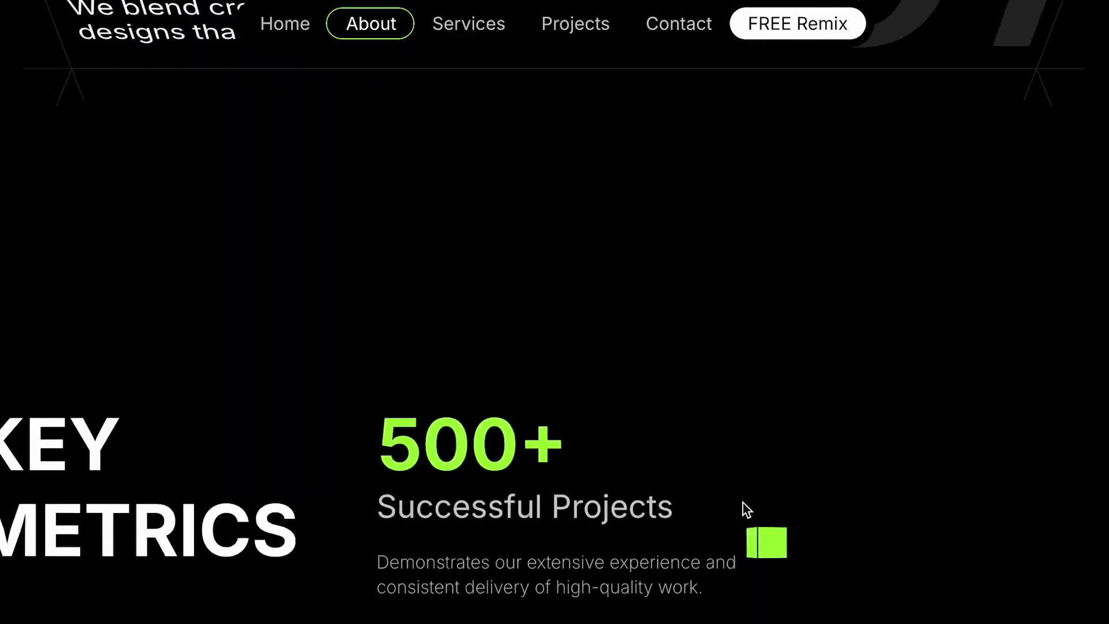
scroll(743, 508, down, 15)
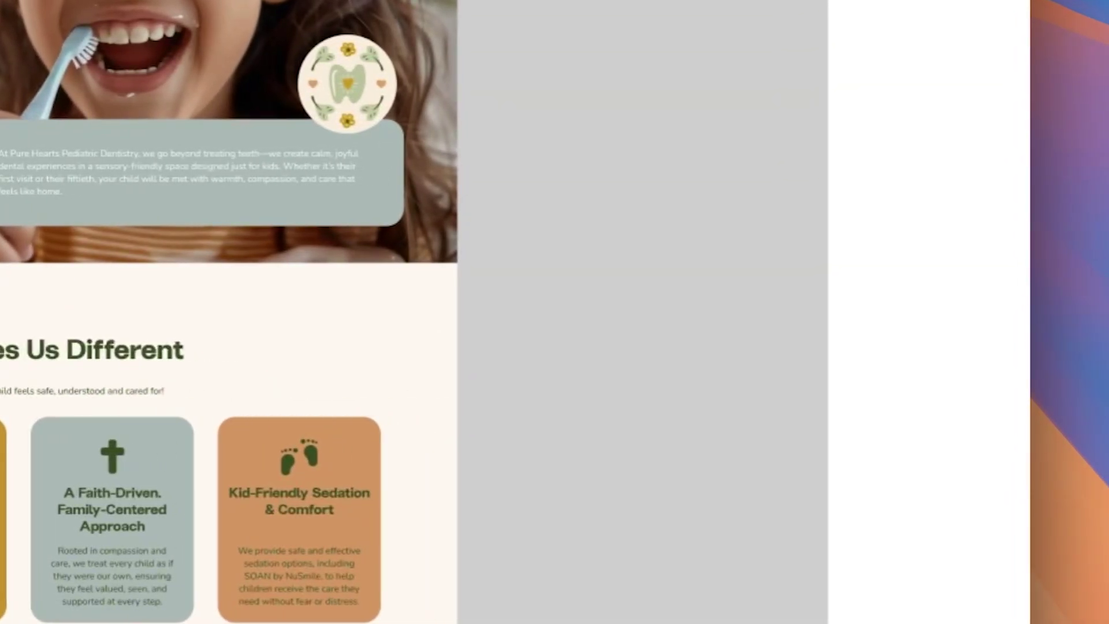
Step: In the Pure Hearts Website file in Figma, select the MacBook Pro 14" - 2 frame and show the prototype settings
scroll(578, 347, up, 2)
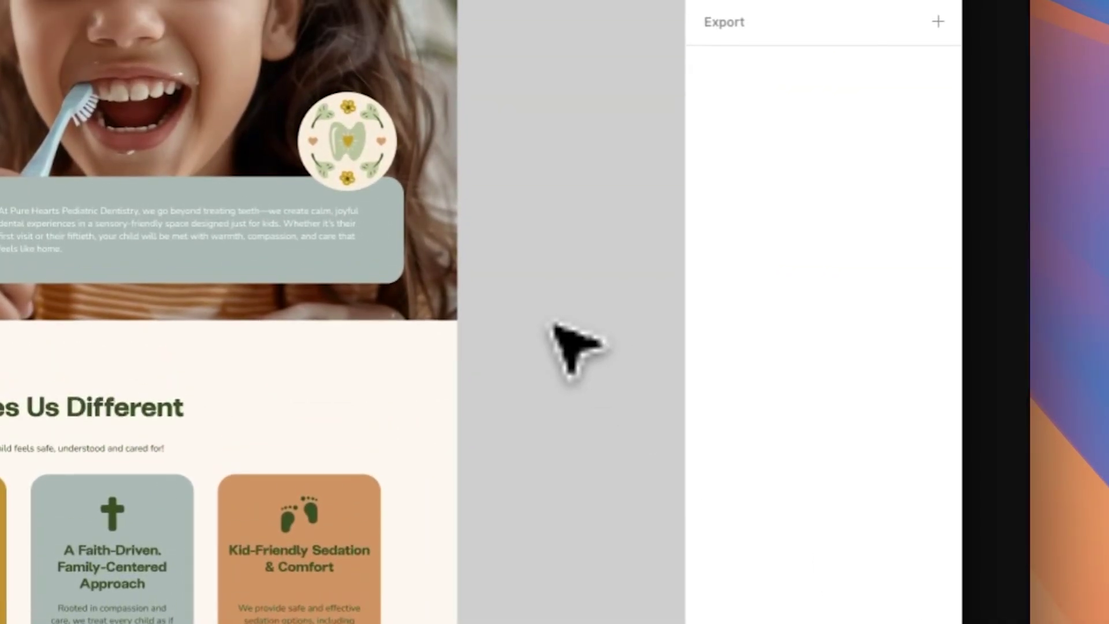
scroll(554, 327, down, 3)
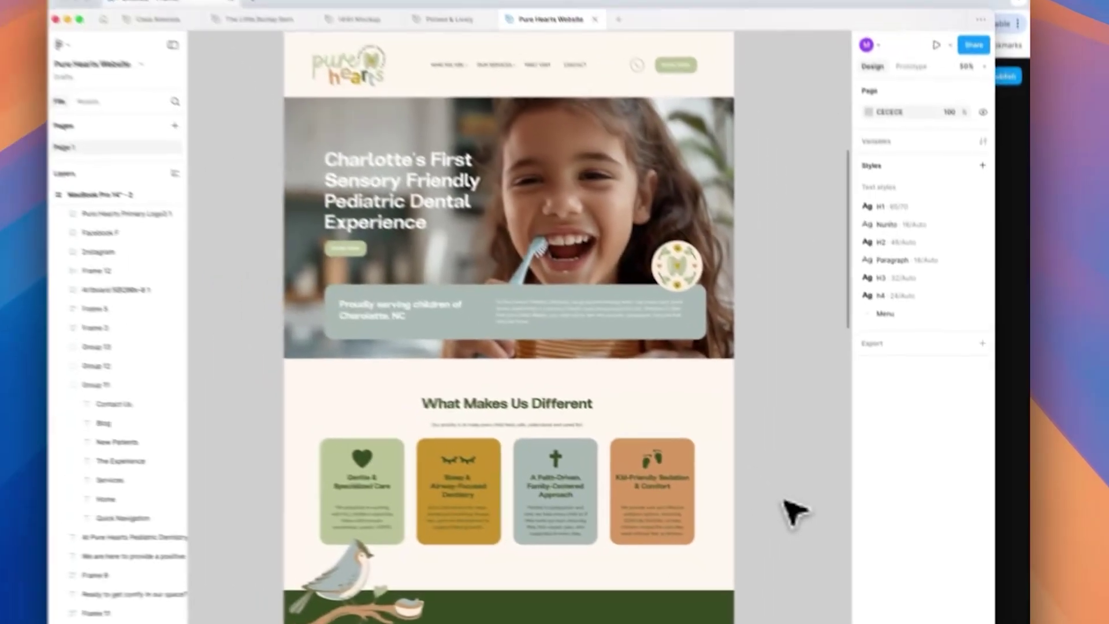
scroll(555, 326, up, 5)
scroll(802, 516, down, 5)
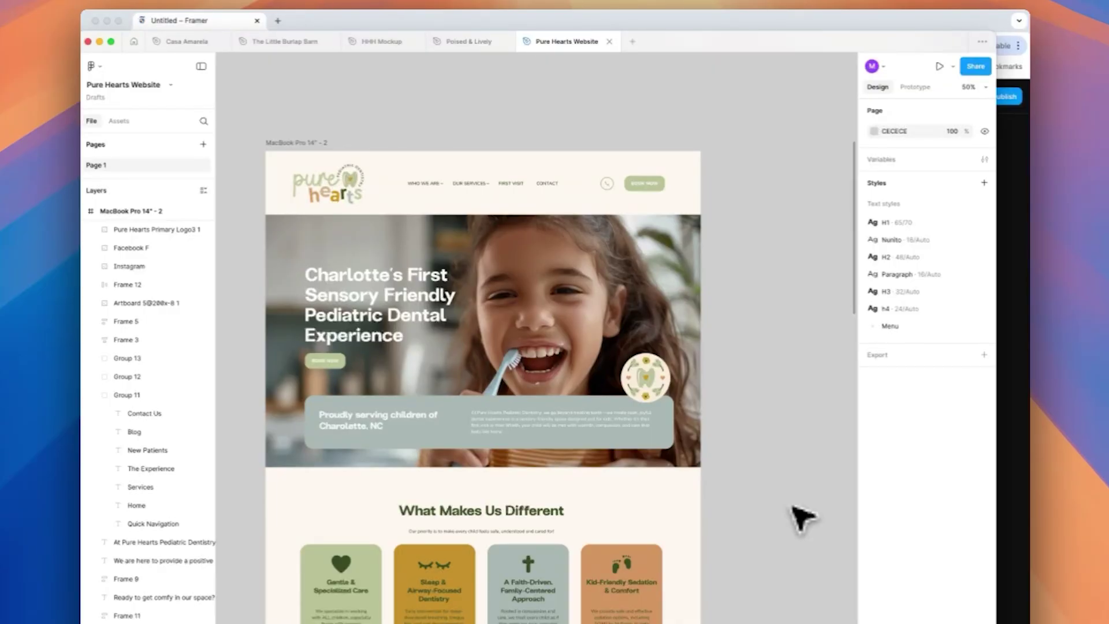
scroll(800, 516, left, 3)
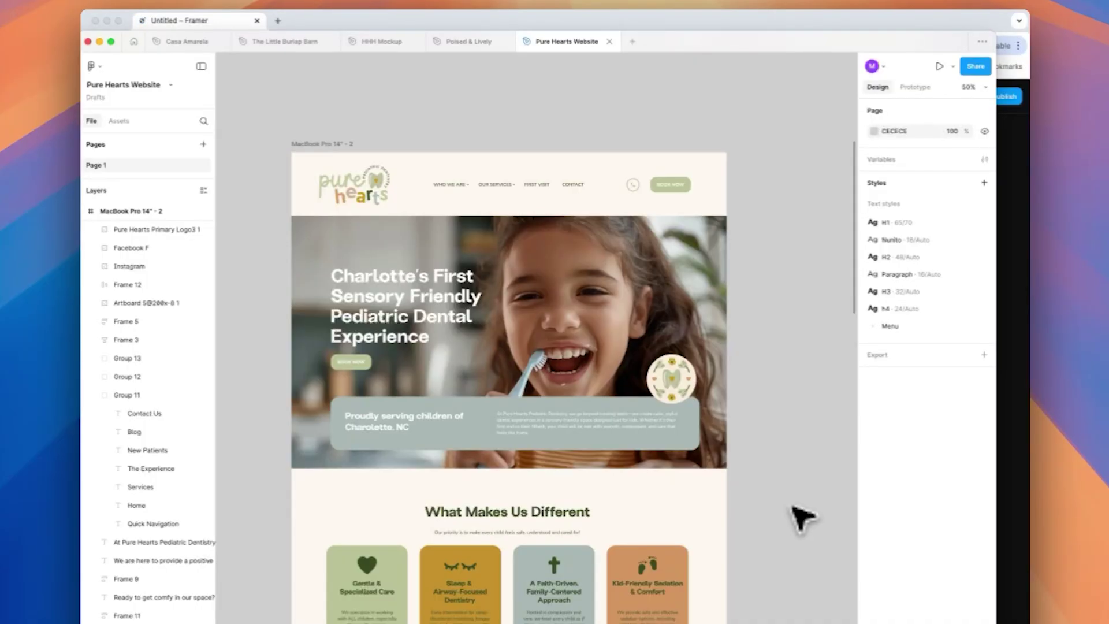
click(335, 144)
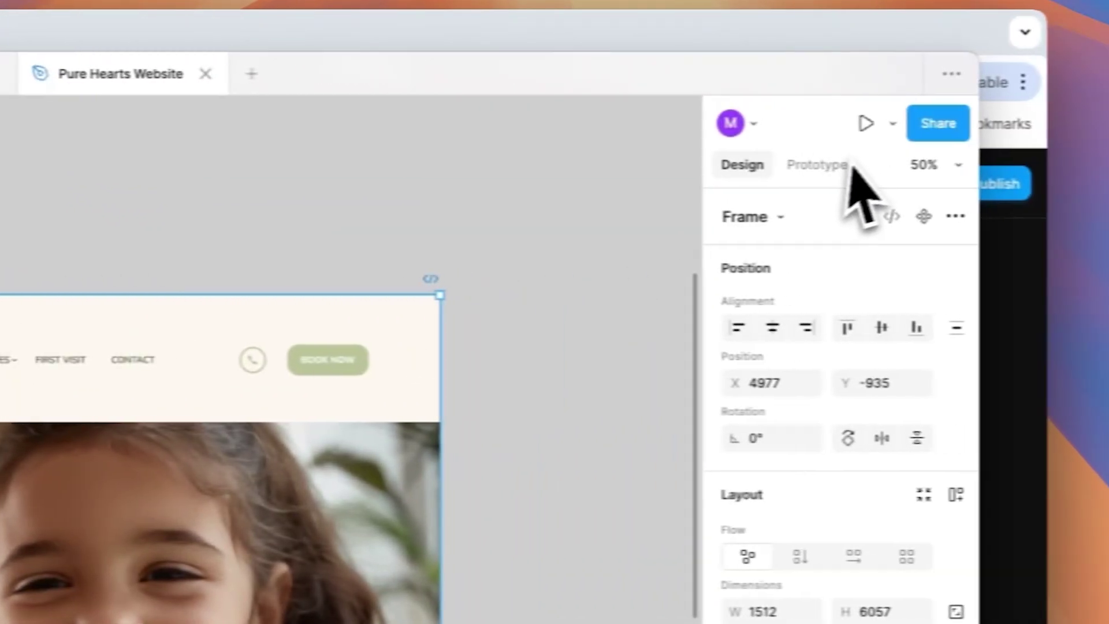
click(831, 167)
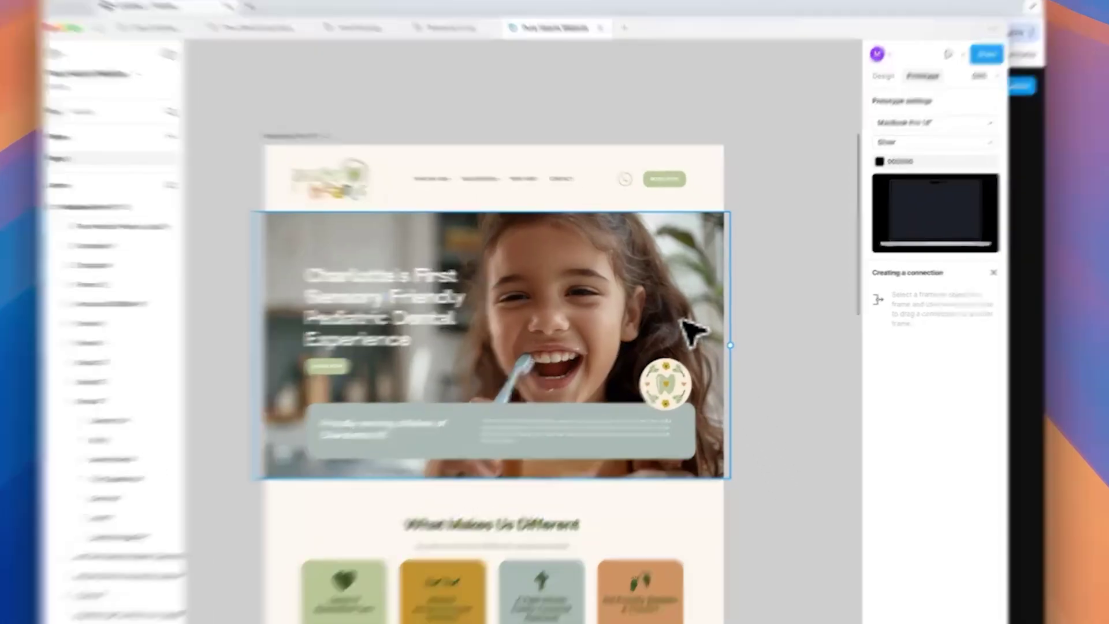
Step: Inspect the hero section's layers by selecting the background photo and the "Proudly serving children" banner frame
click(685, 318)
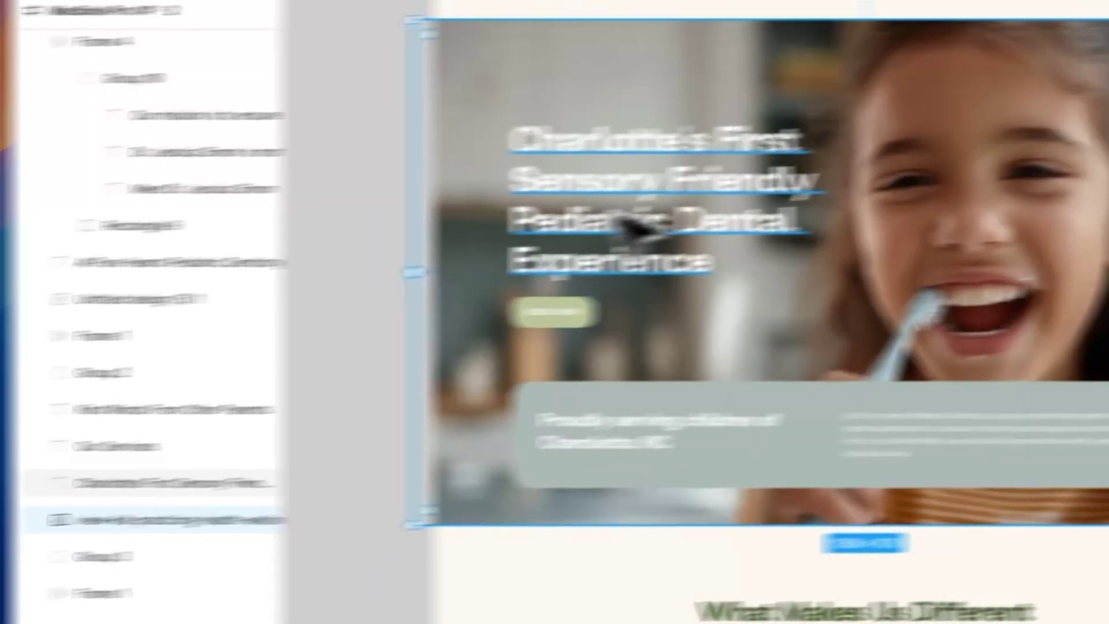
click(724, 224)
click(706, 460)
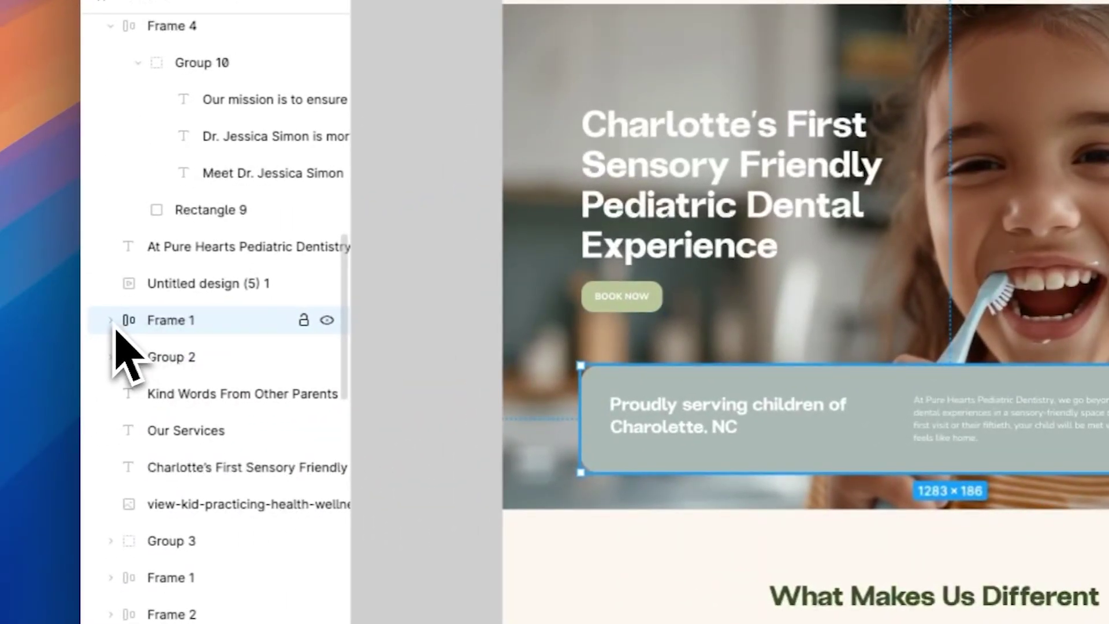
click(110, 321)
click(111, 320)
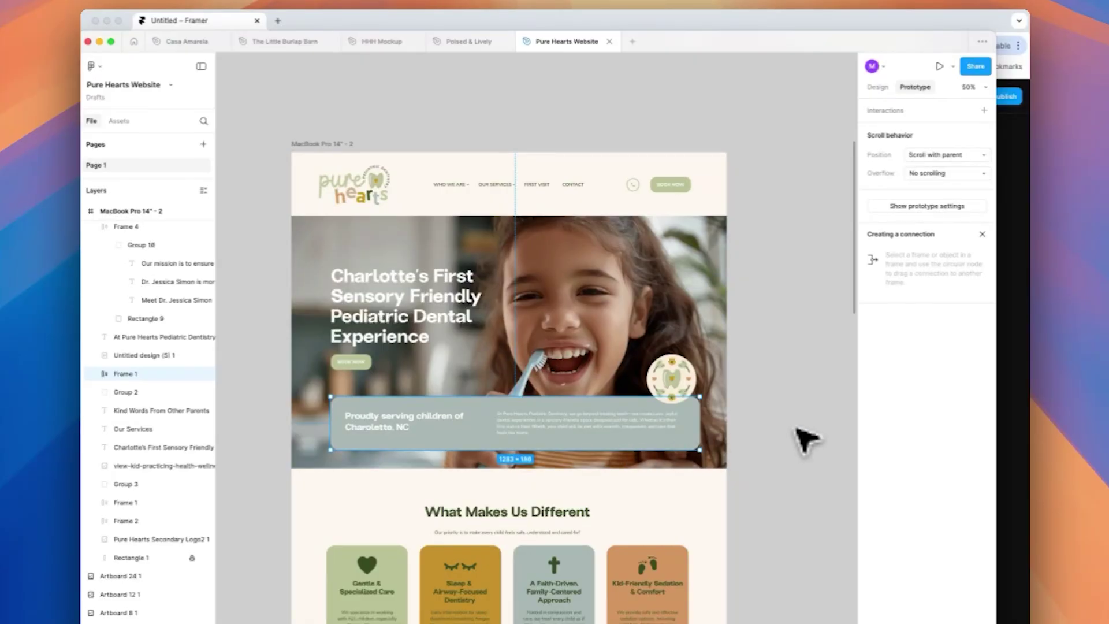
Step: Resize the green dentist introduction frame so both its sides line up with the page edges
scroll(806, 440, down, 10)
click(723, 341)
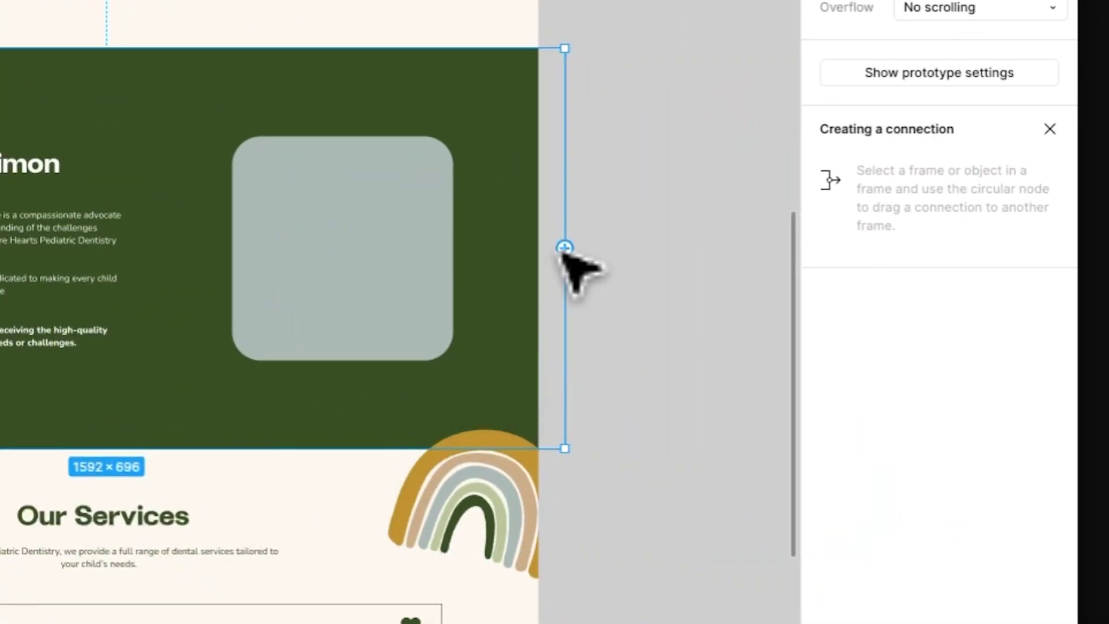
drag(565, 266, 539, 268)
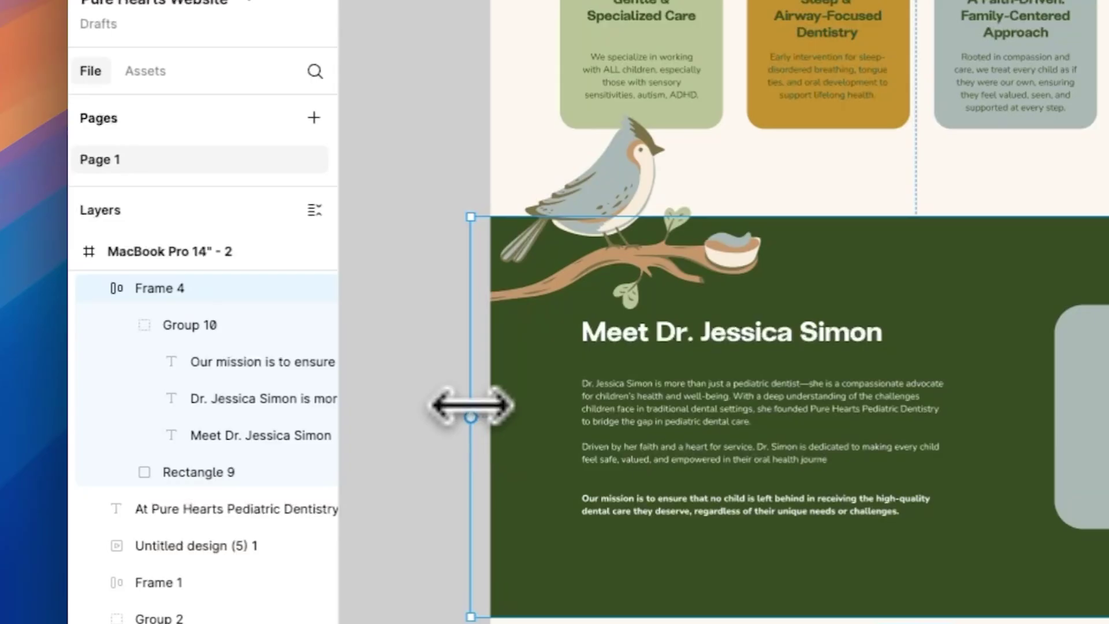
drag(473, 400, 490, 400)
click(409, 411)
click(520, 421)
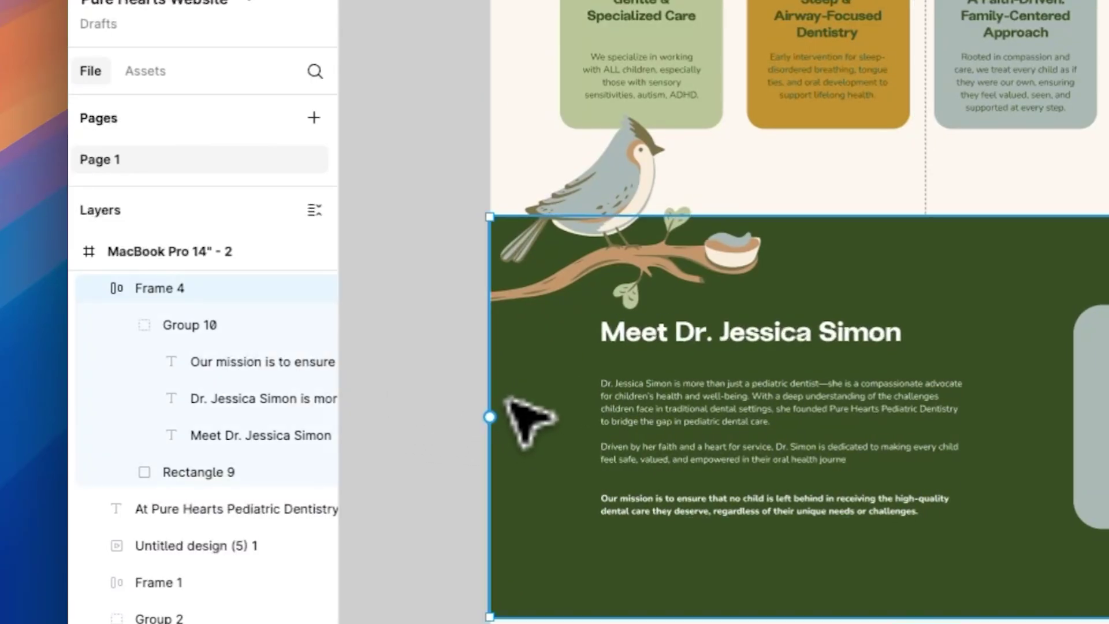
Step: Wrap the Our Services heading and its description text together in a vertical auto layout frame
click(450, 426)
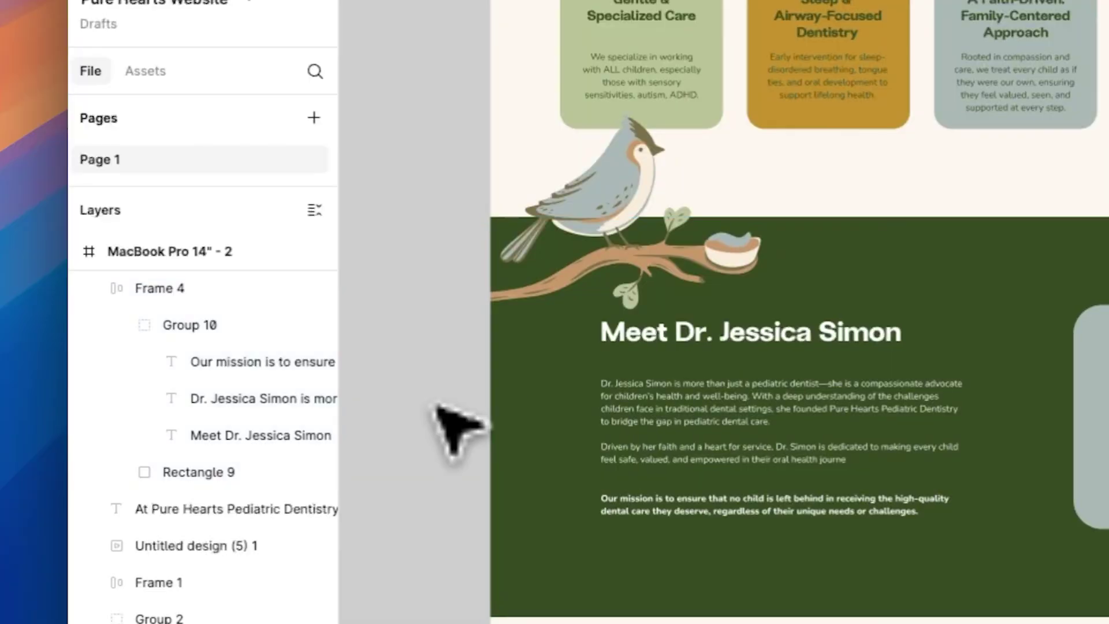
scroll(457, 428, down, 3)
scroll(454, 427, left, 1)
scroll(520, 404, up, 2)
click(714, 318)
click(488, 399)
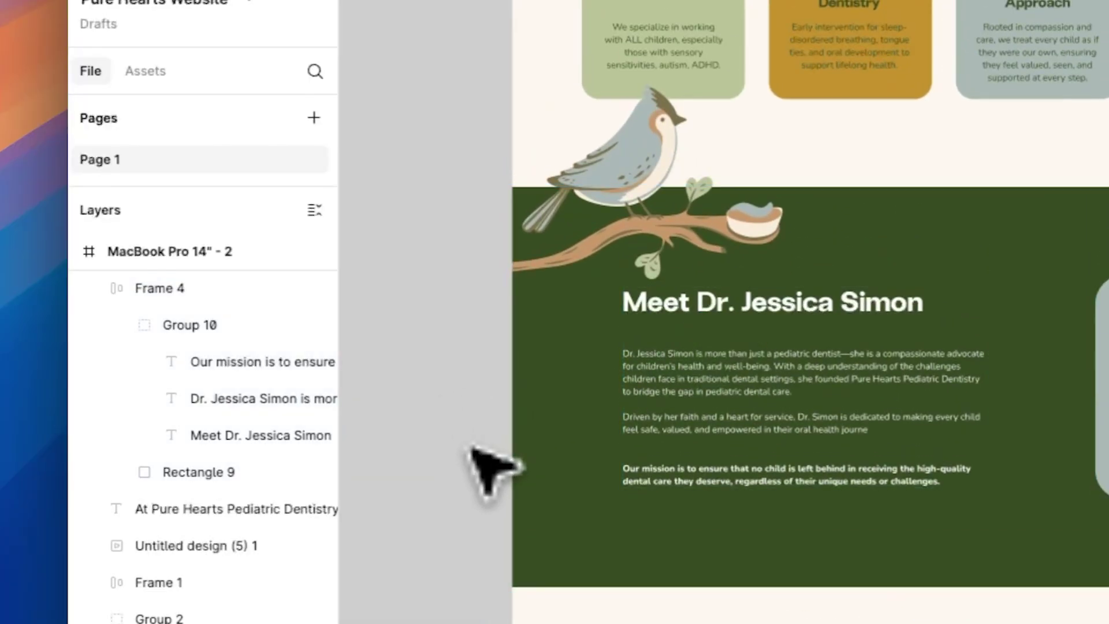
scroll(490, 439, down, 10)
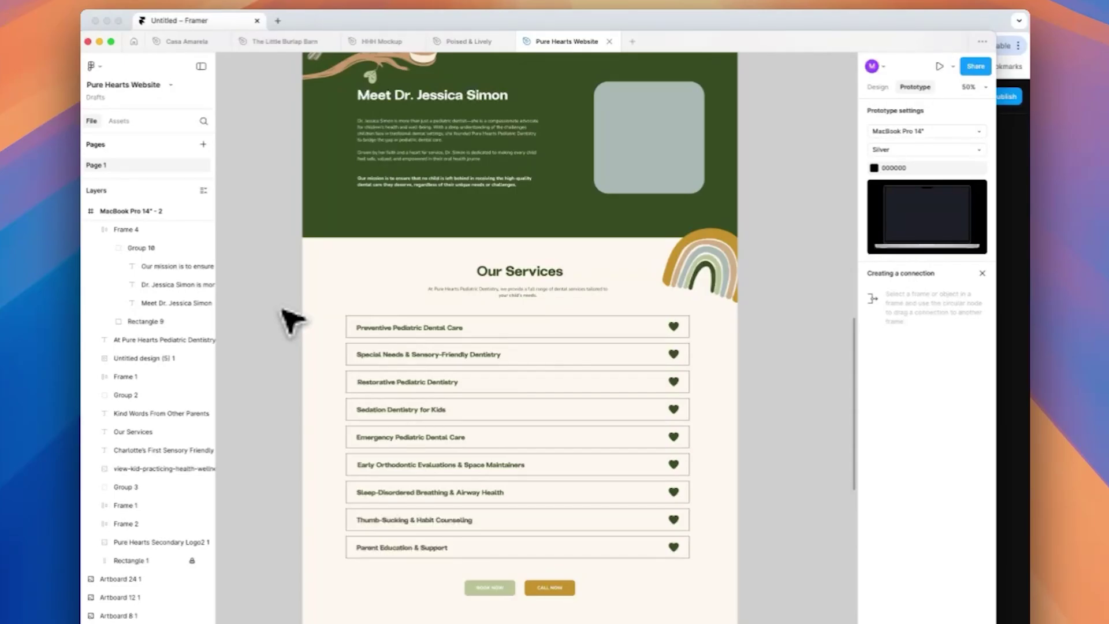
click(367, 321)
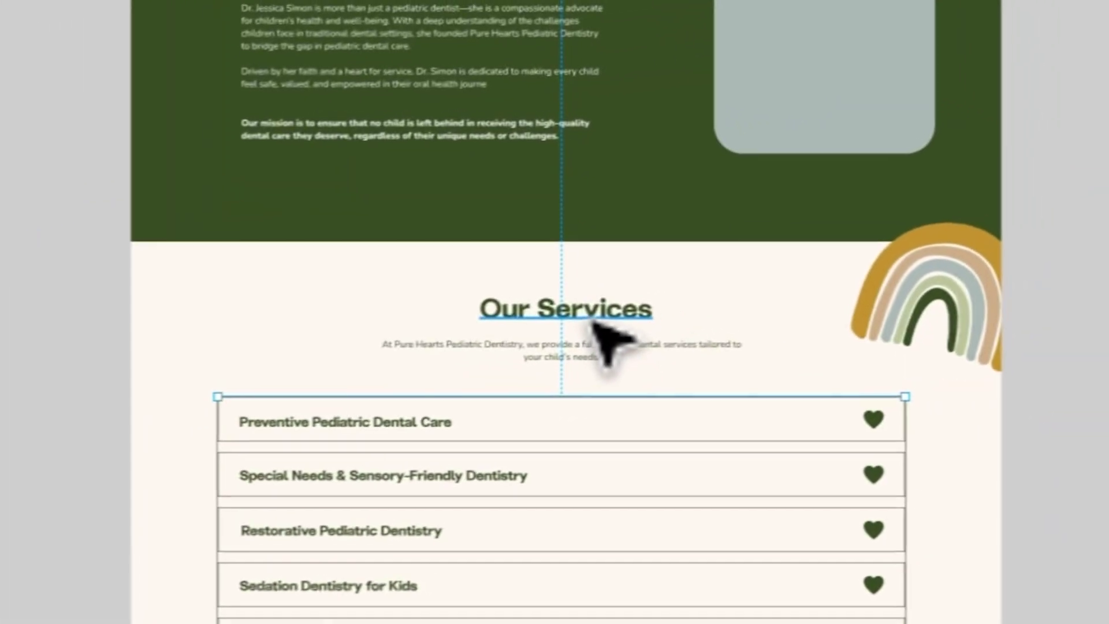
click(607, 344)
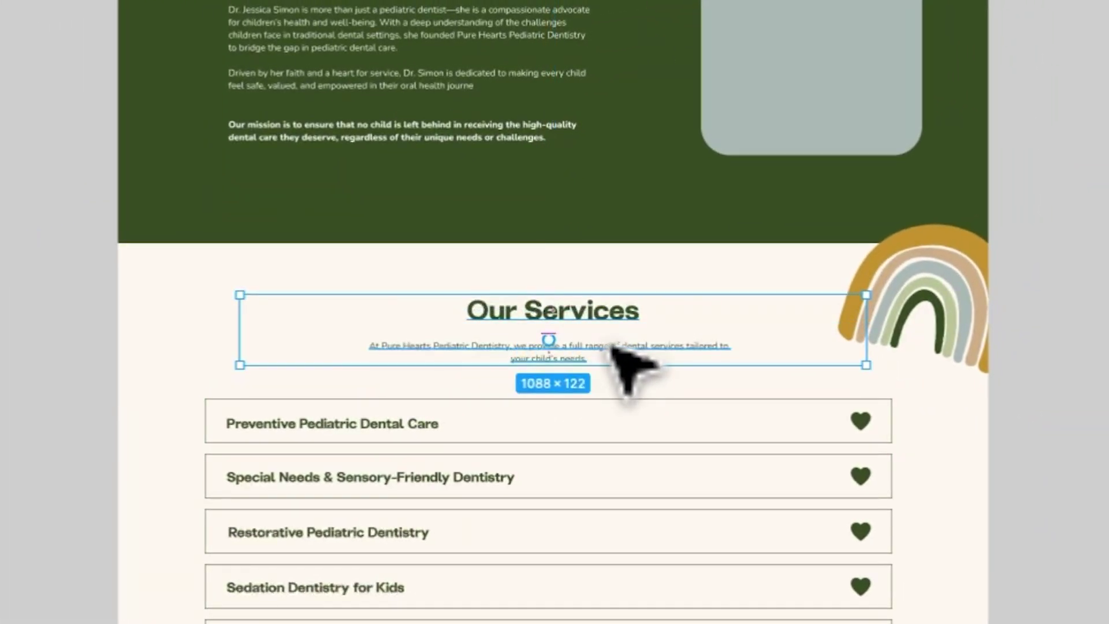
key(shift+a)
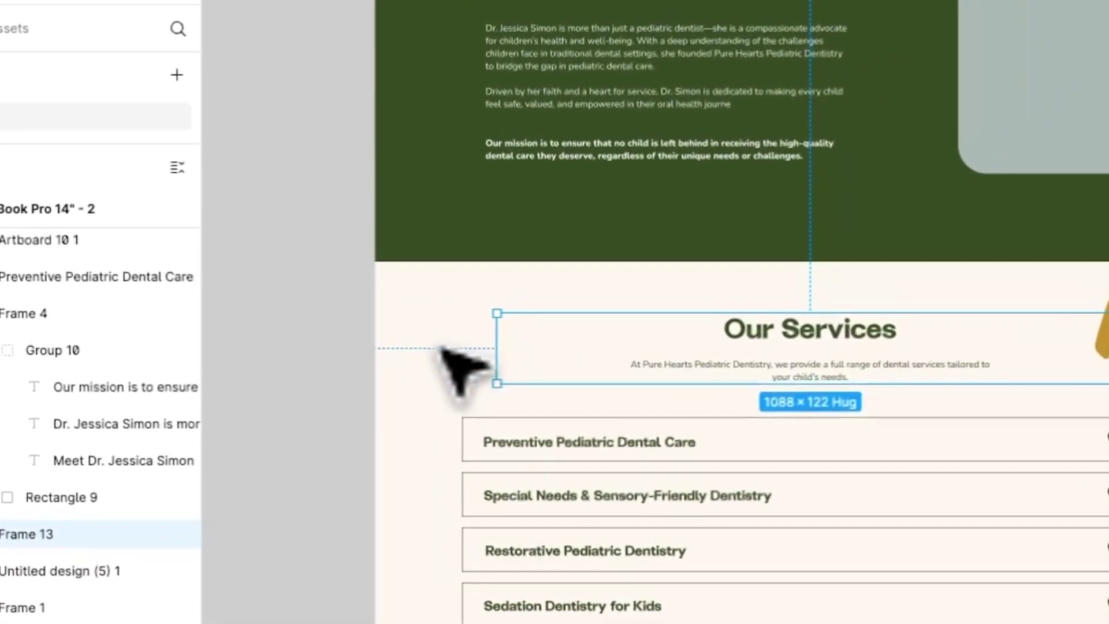
click(585, 271)
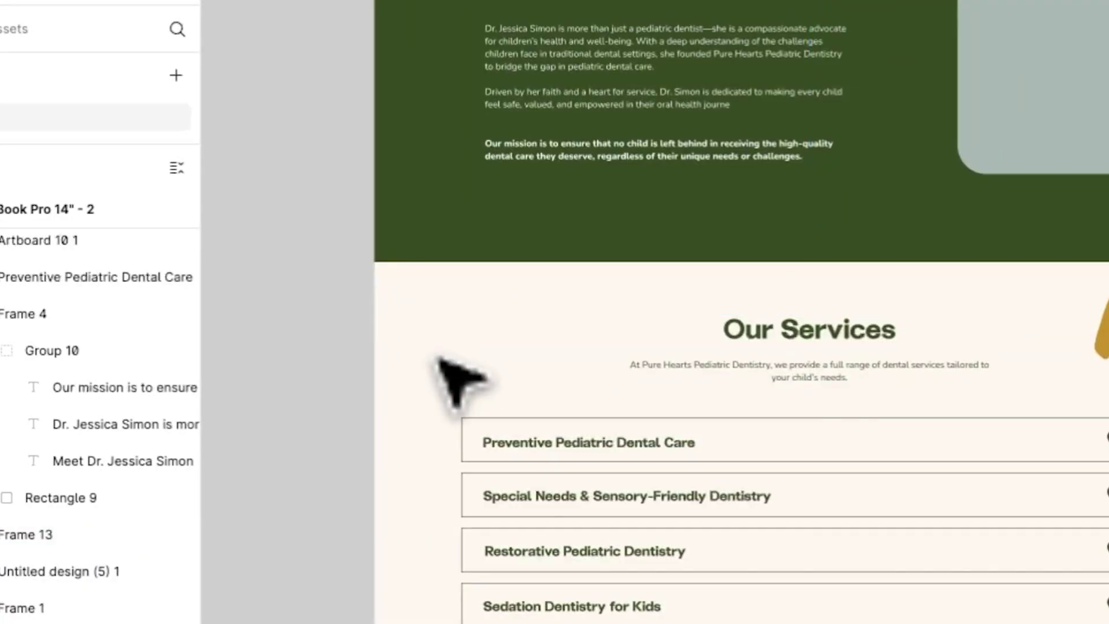
Step: Search the plugins for "framer" and run Figma to HTML with Framer
scroll(457, 381, down, 5)
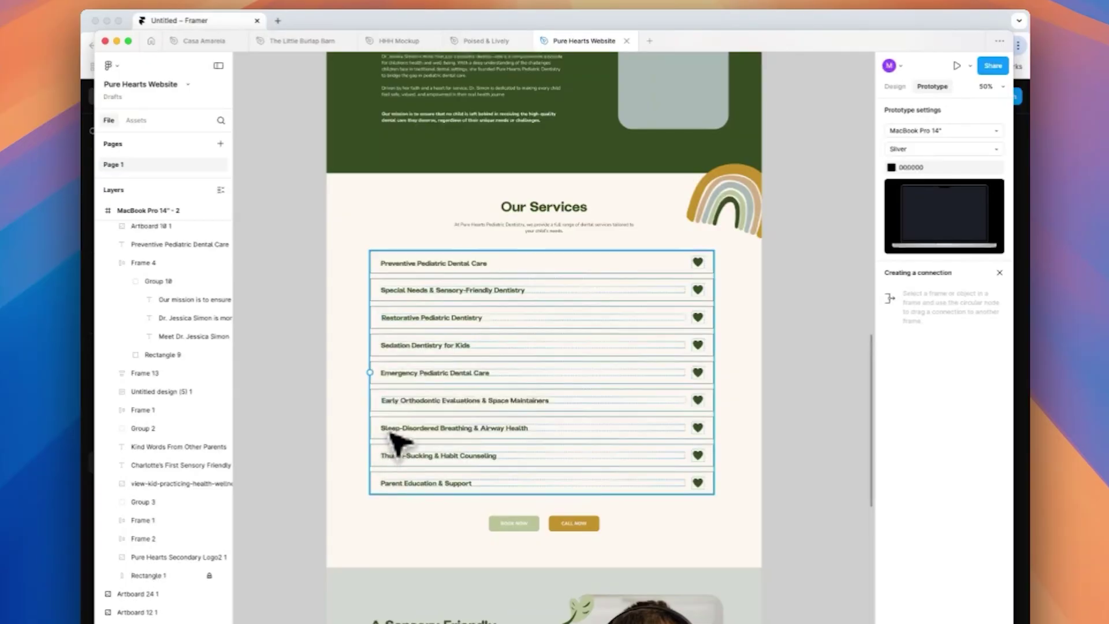
scroll(396, 436, up, 15)
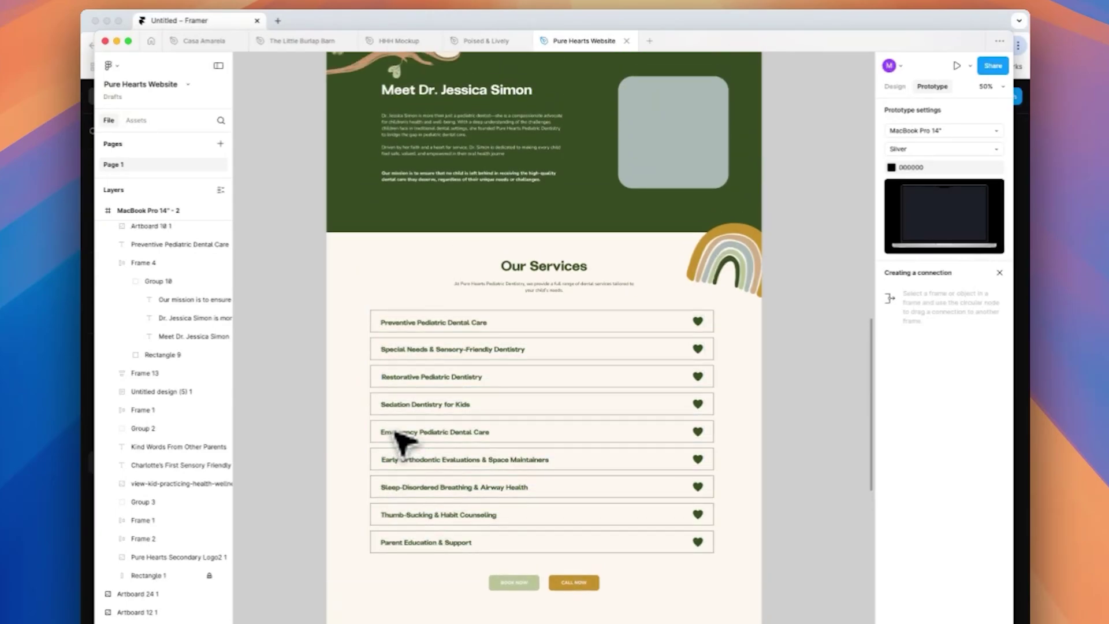
scroll(397, 437, up, 4)
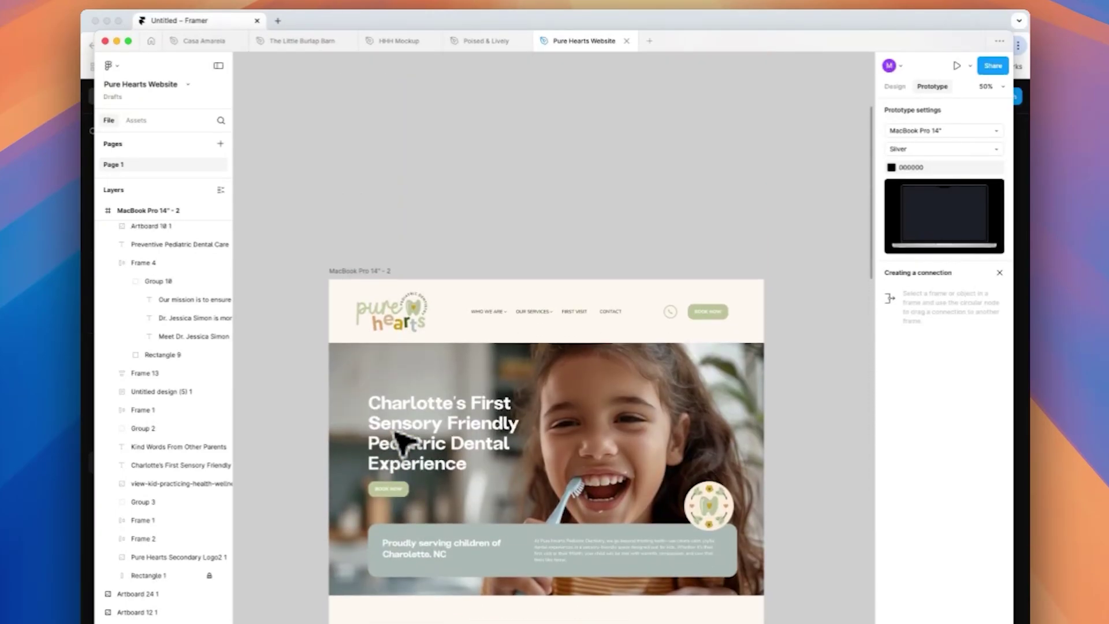
scroll(404, 442, down, 5)
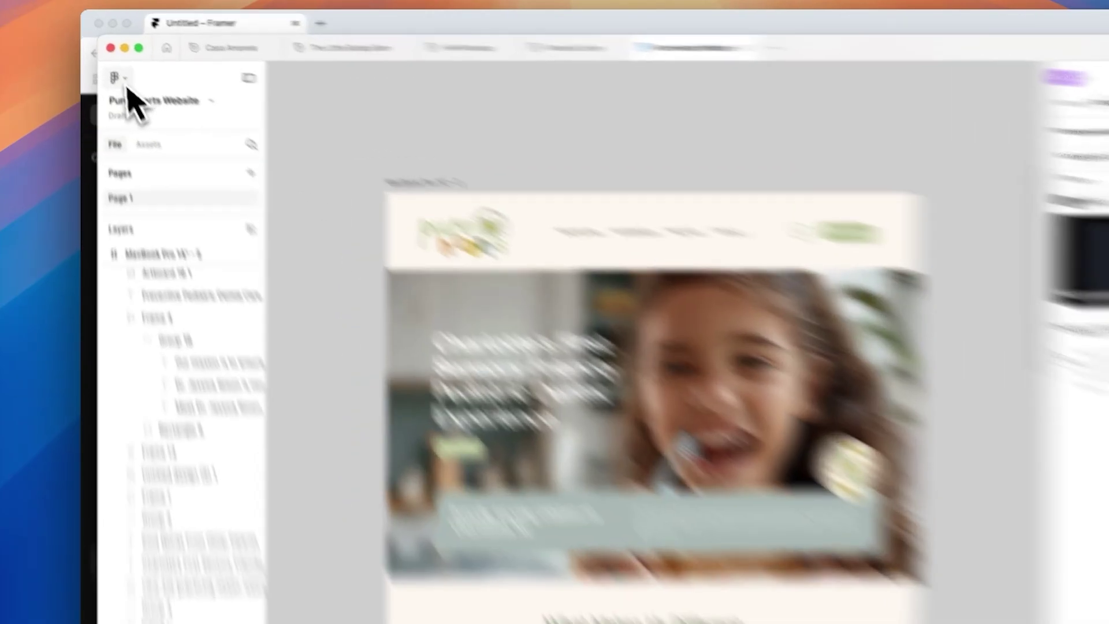
click(110, 65)
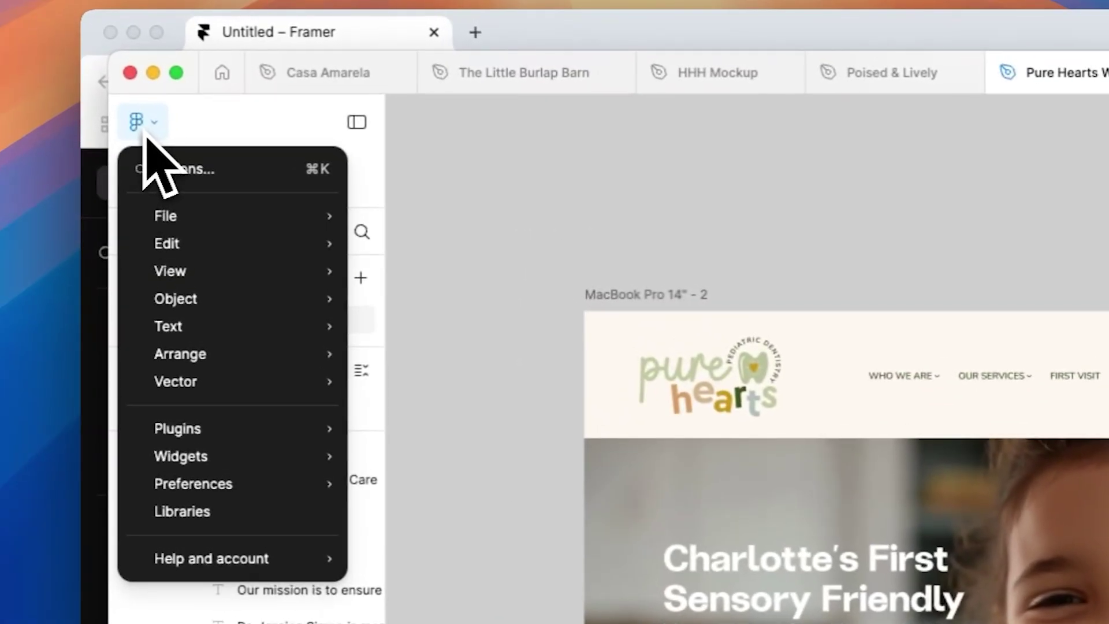
mouse_move(241, 428)
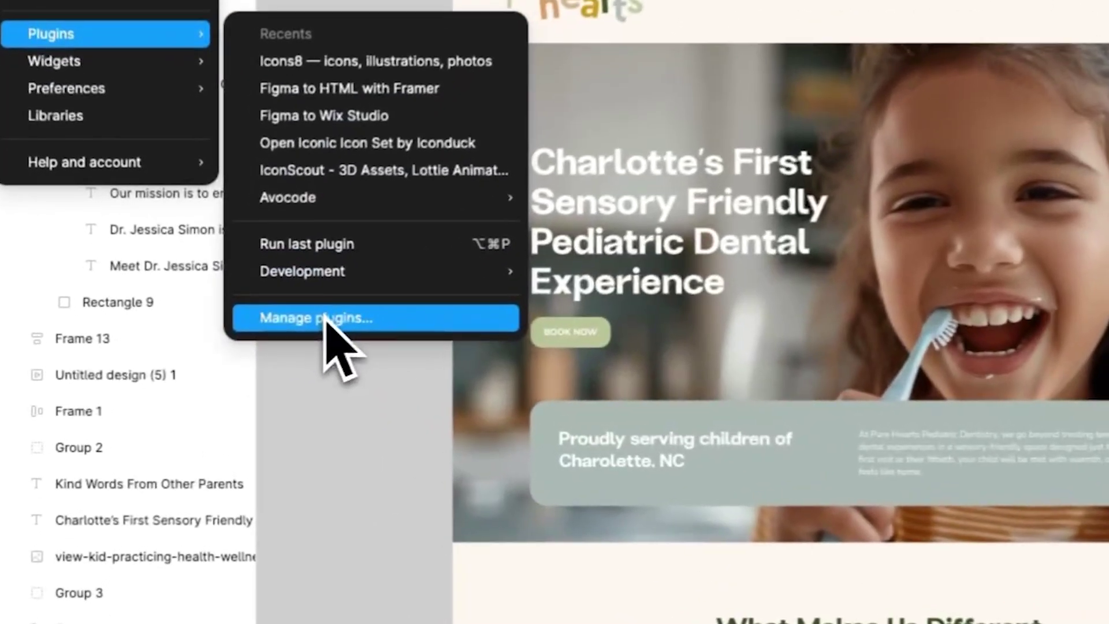
click(271, 361)
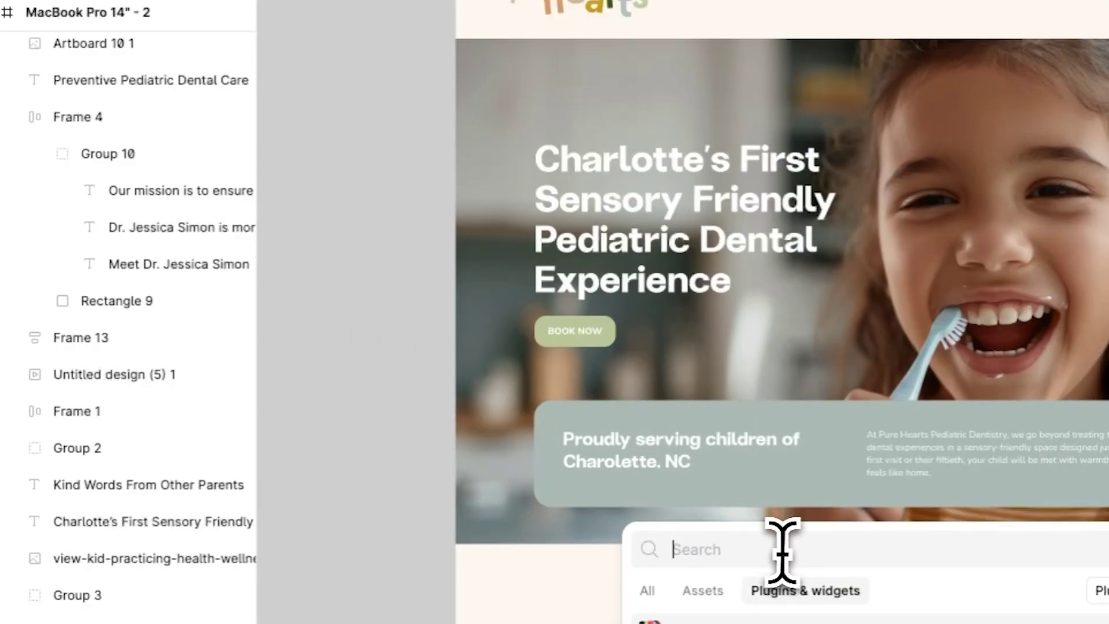
text(framer)
key(Escape)
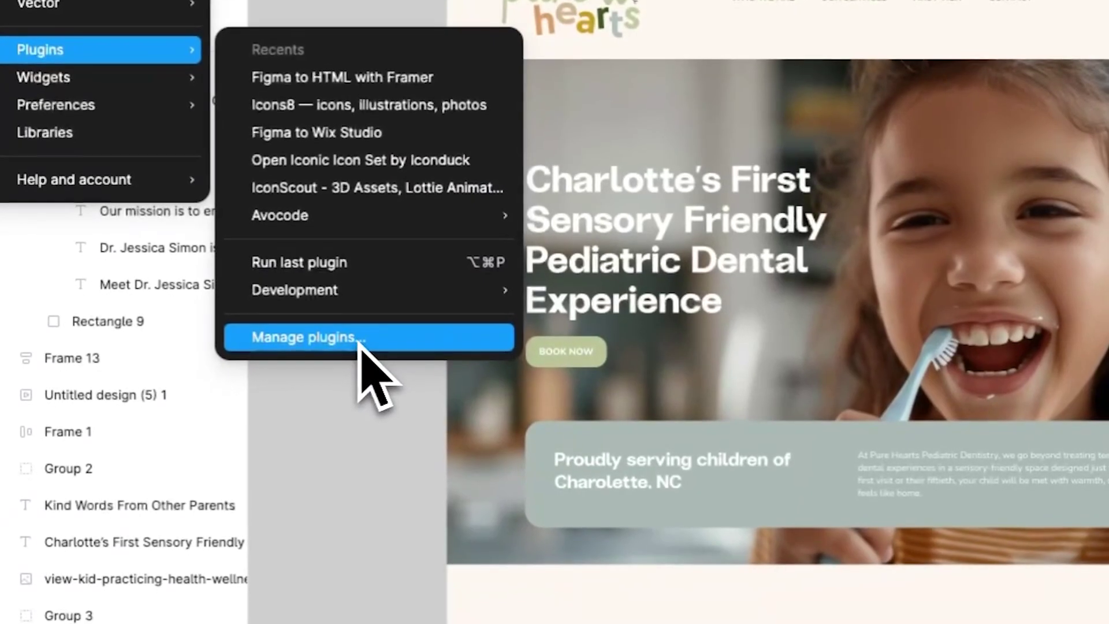
click(361, 345)
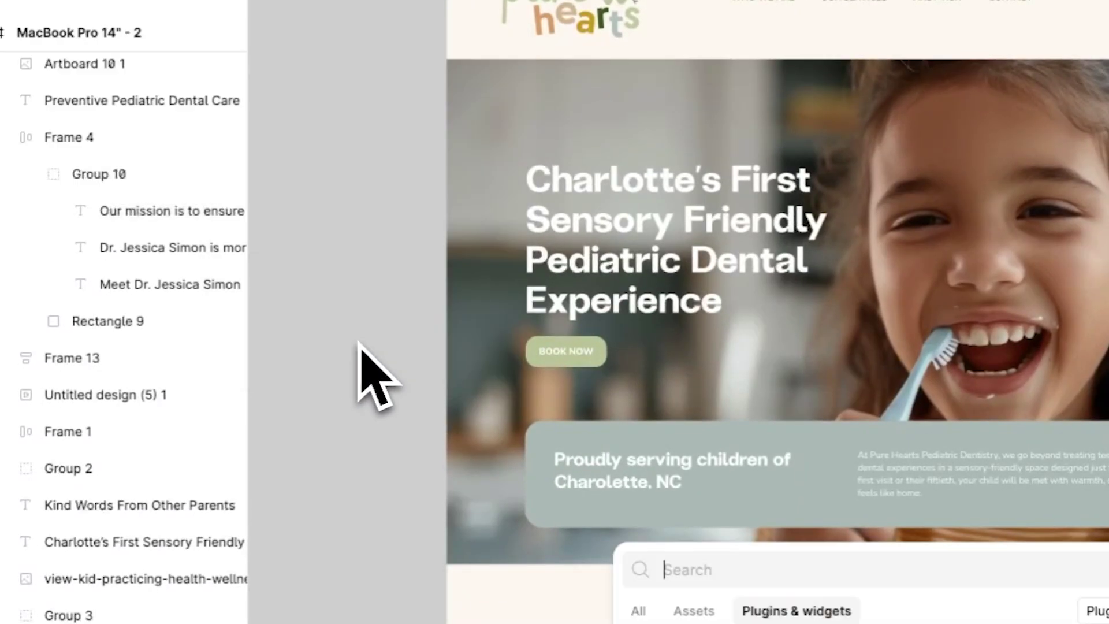
text(framer)
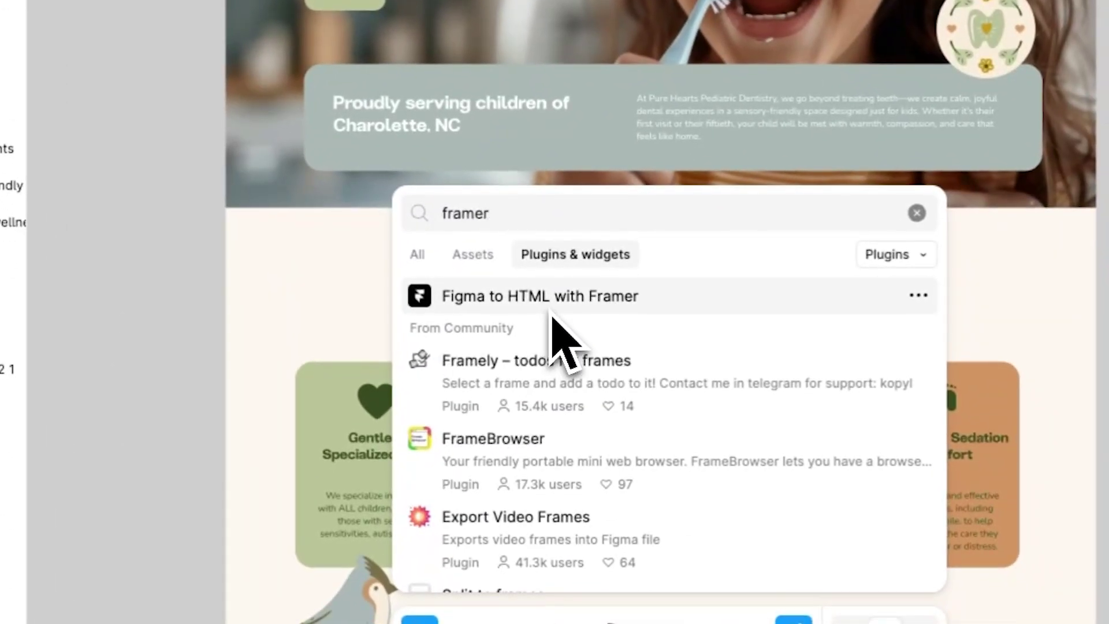
click(552, 315)
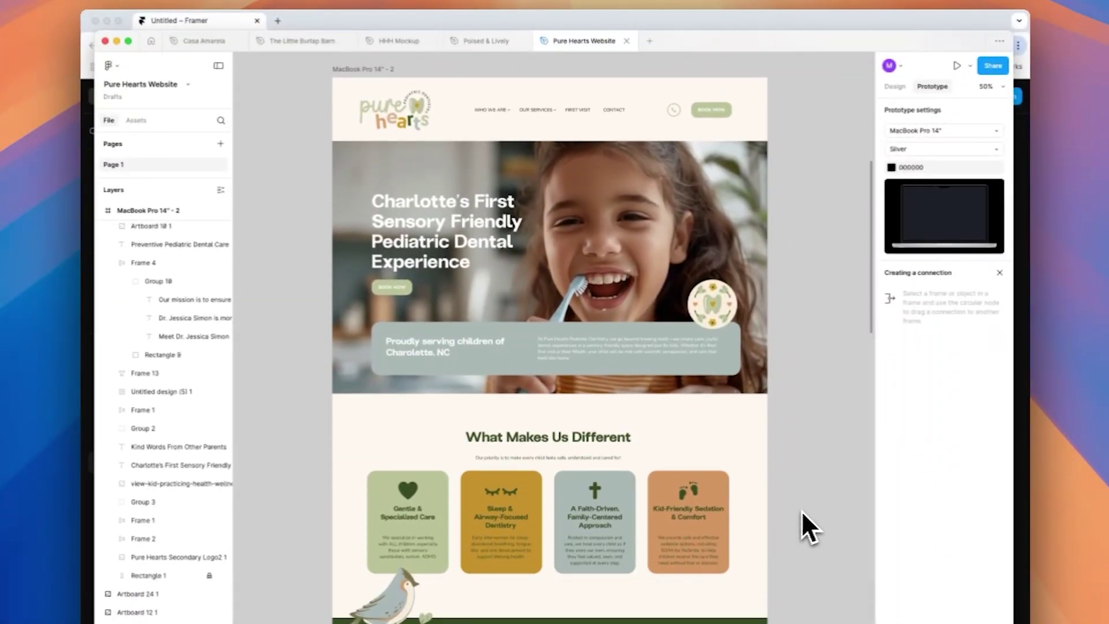
Step: Select the whole MacBook Pro 14" - 2 frame and copy it for Framer with the Figma to HTML with Framer plugin
scroll(809, 525, down, 1)
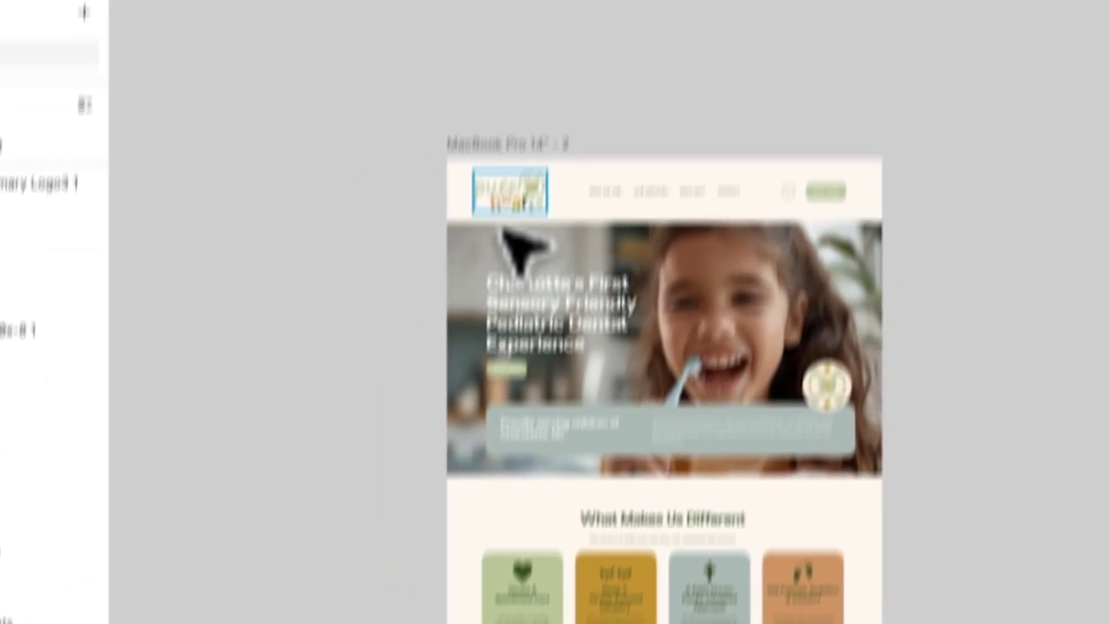
click(509, 6)
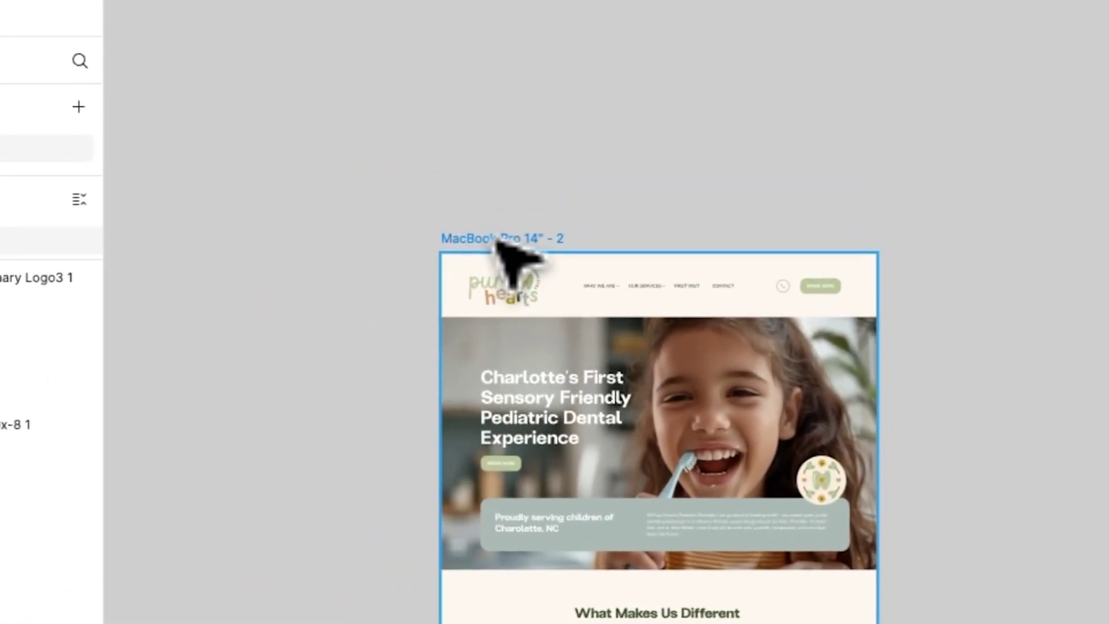
scroll(500, 248, down, 6)
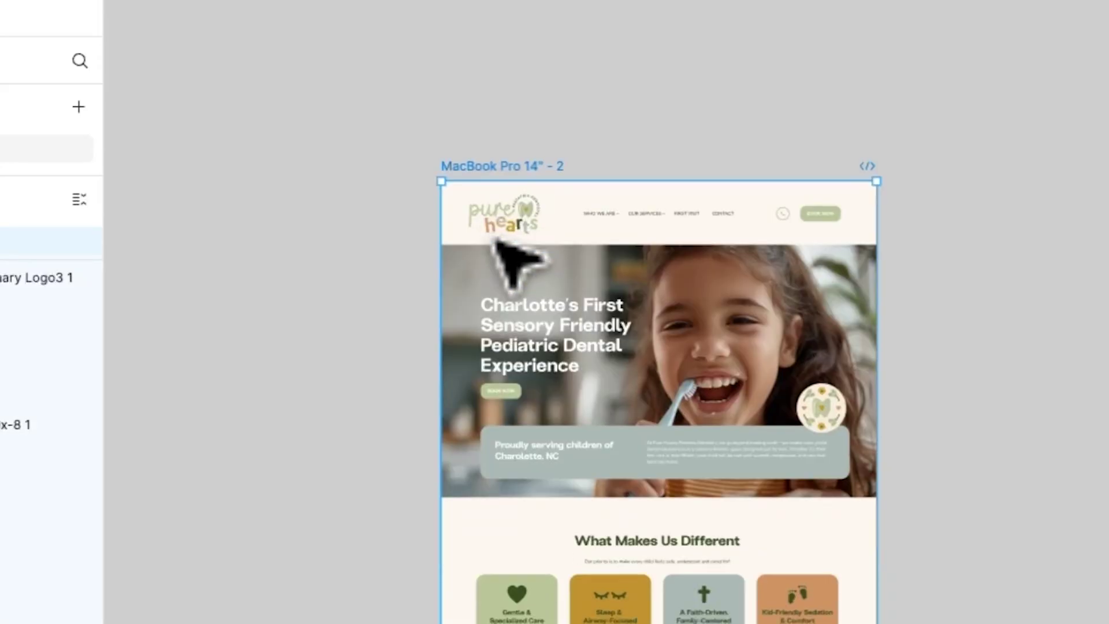
scroll(631, 359, up, 1)
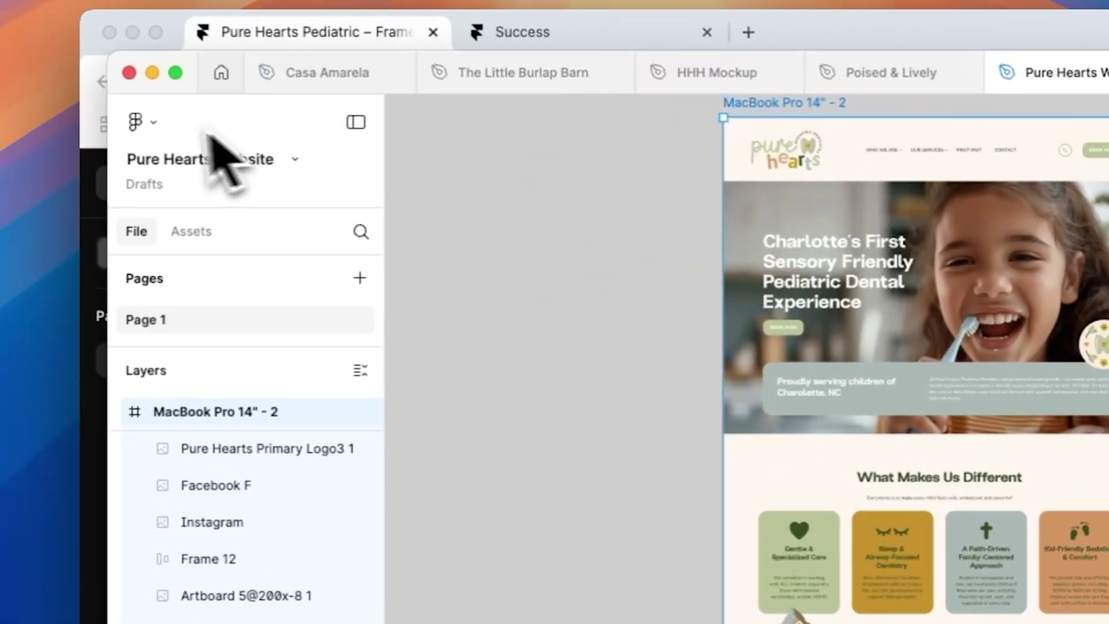
click(156, 124)
mouse_move(286, 434)
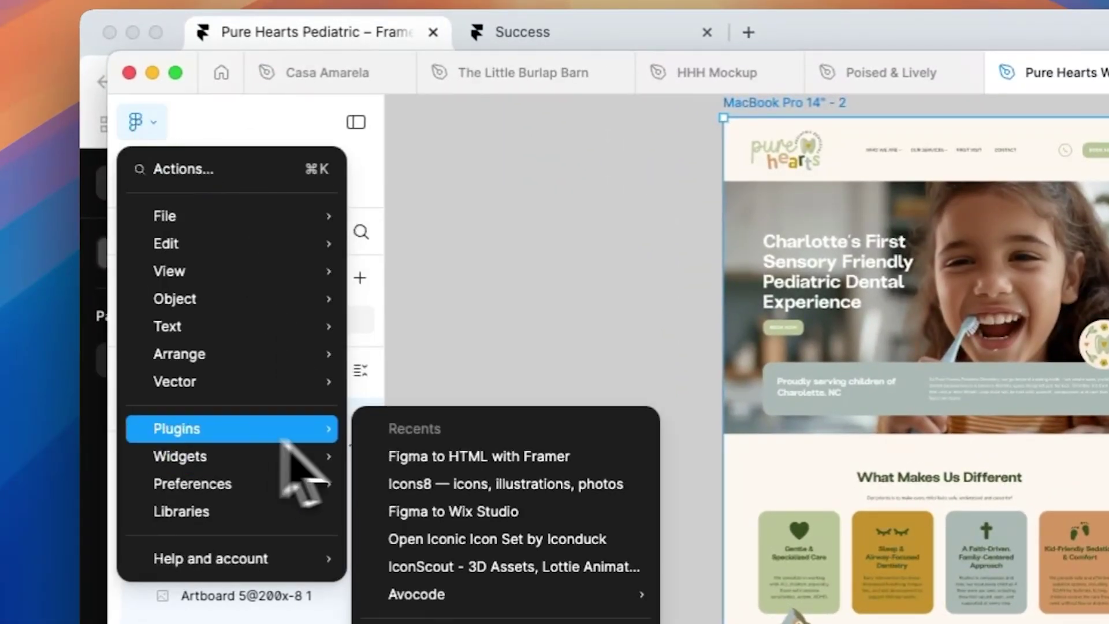
click(509, 456)
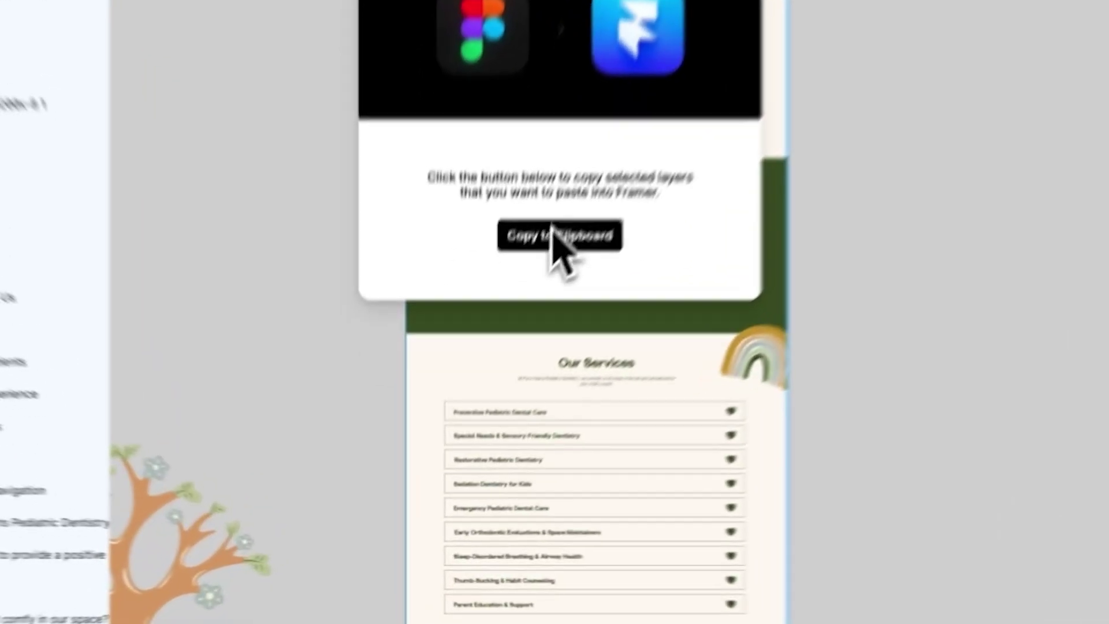
click(489, 377)
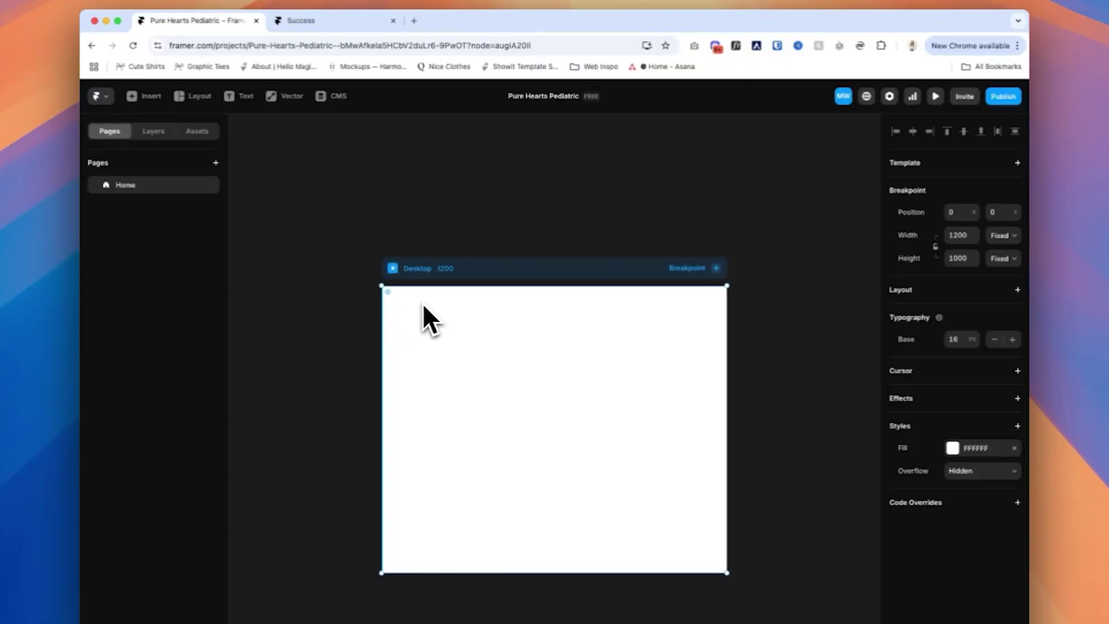
Step: In the Pure Hearts Pediatric project in Framer, paste the copied design into the Desktop breakpoint of the Home page
key(super+v)
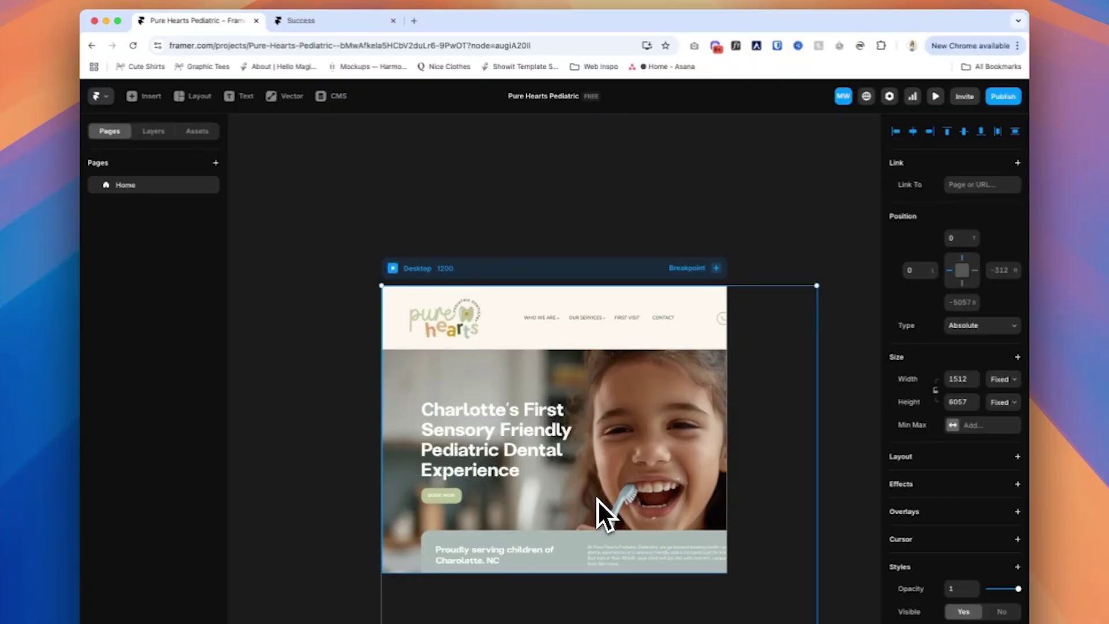
scroll(601, 499, down, 5)
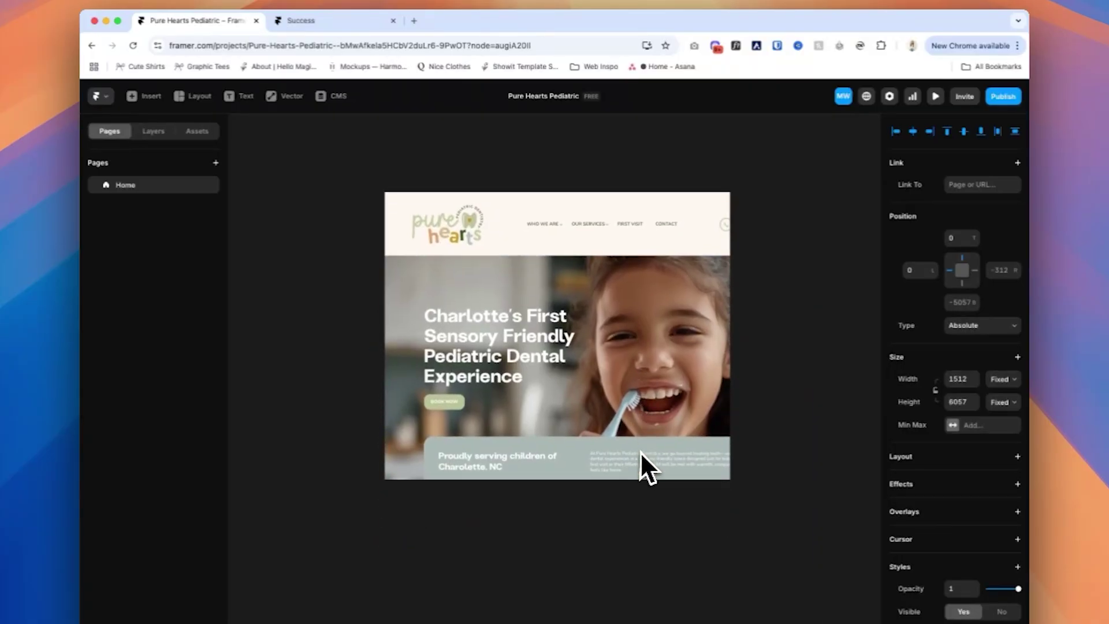
scroll(820, 456, up, 2)
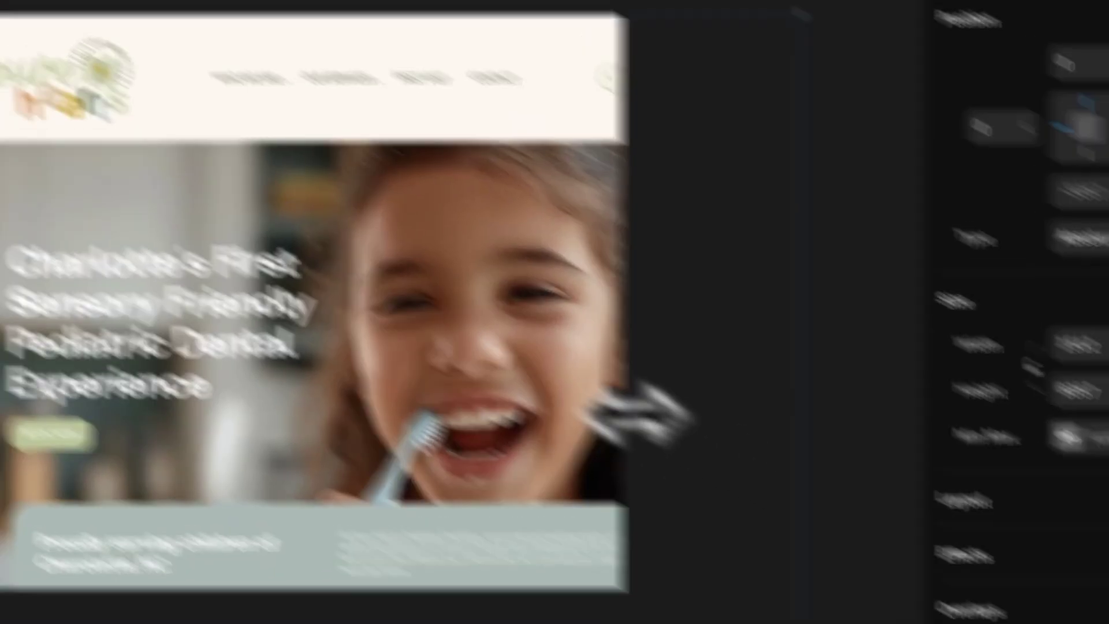
scroll(428, 238, right, 2)
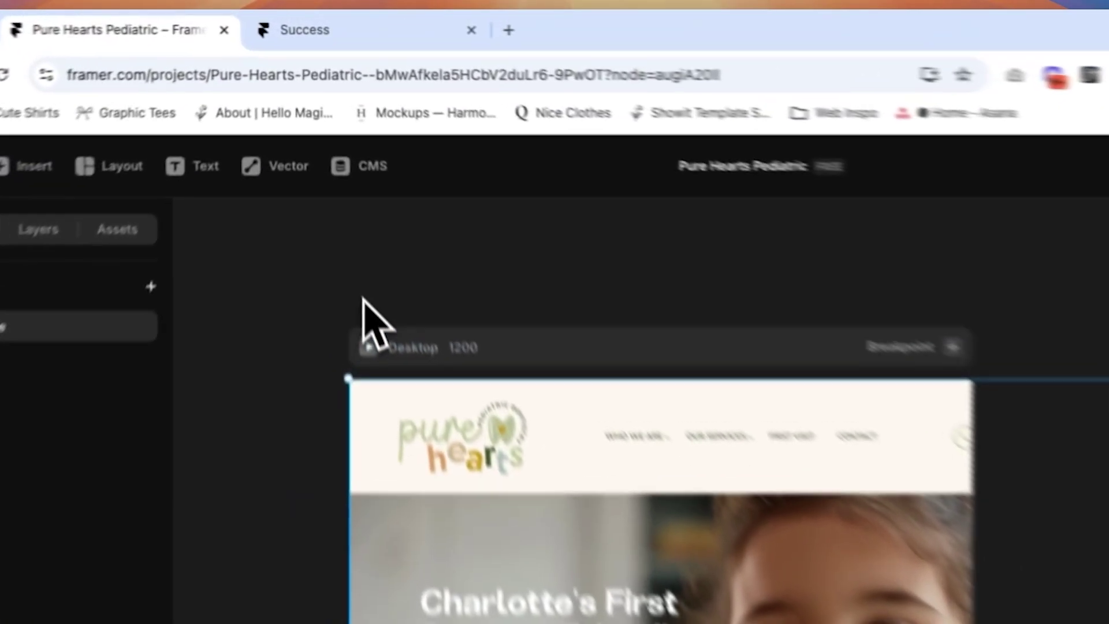
Step: Set the Desktop breakpoint's width to 1400
click(364, 197)
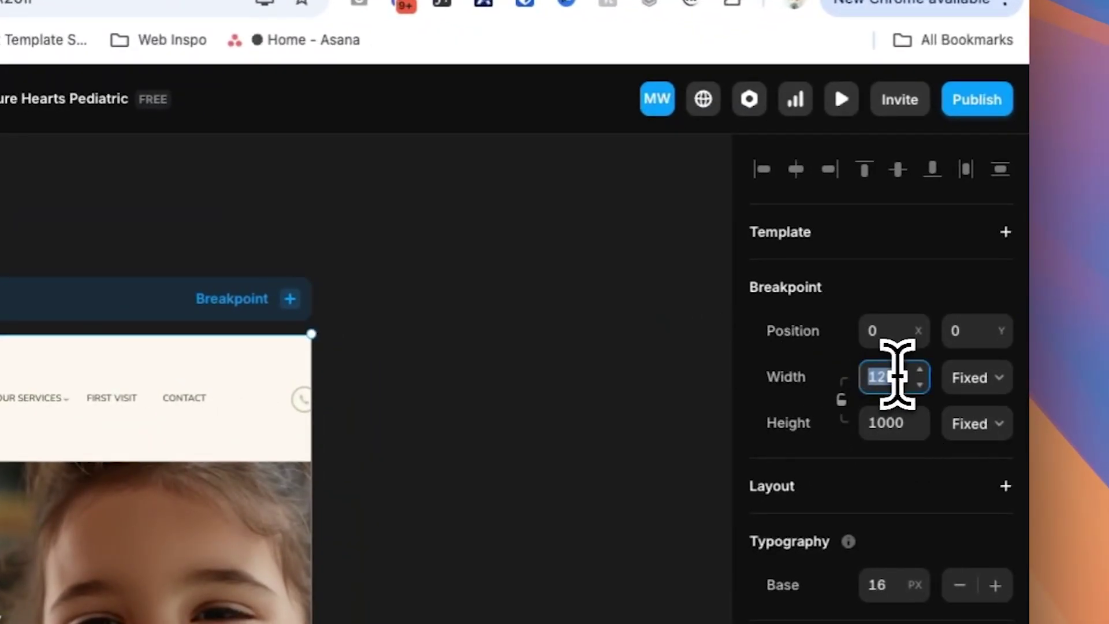
click(897, 374)
text(1440)
key(Return)
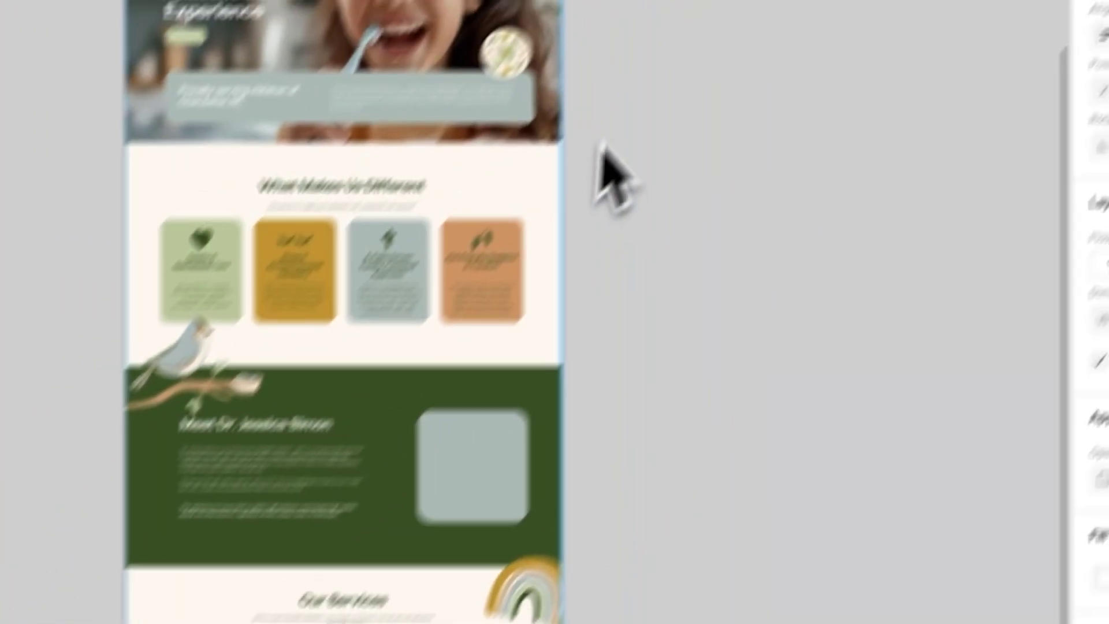
Step: Check the page frame's width in Figma and set the Desktop breakpoint's width in Framer to 1512 to match
scroll(574, 155, down, 1)
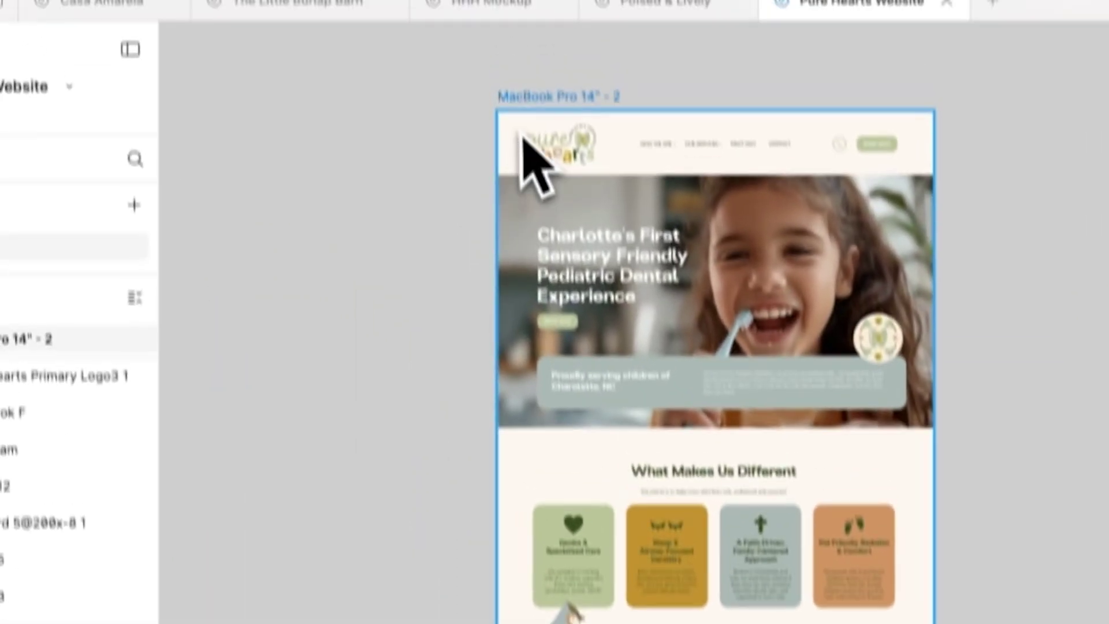
key(f)
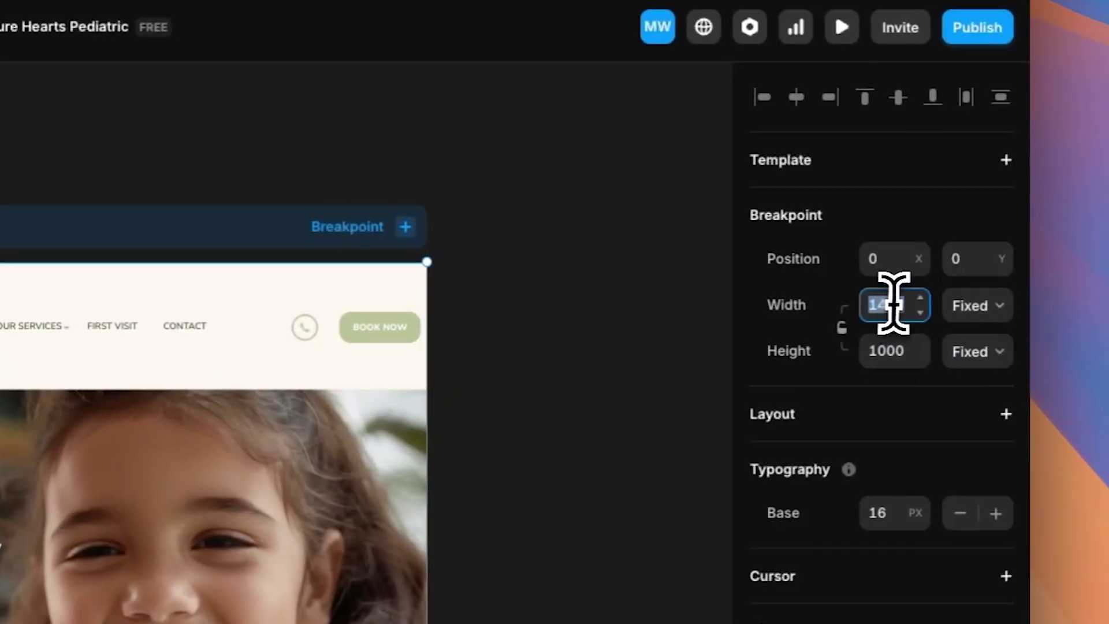
text(1512)
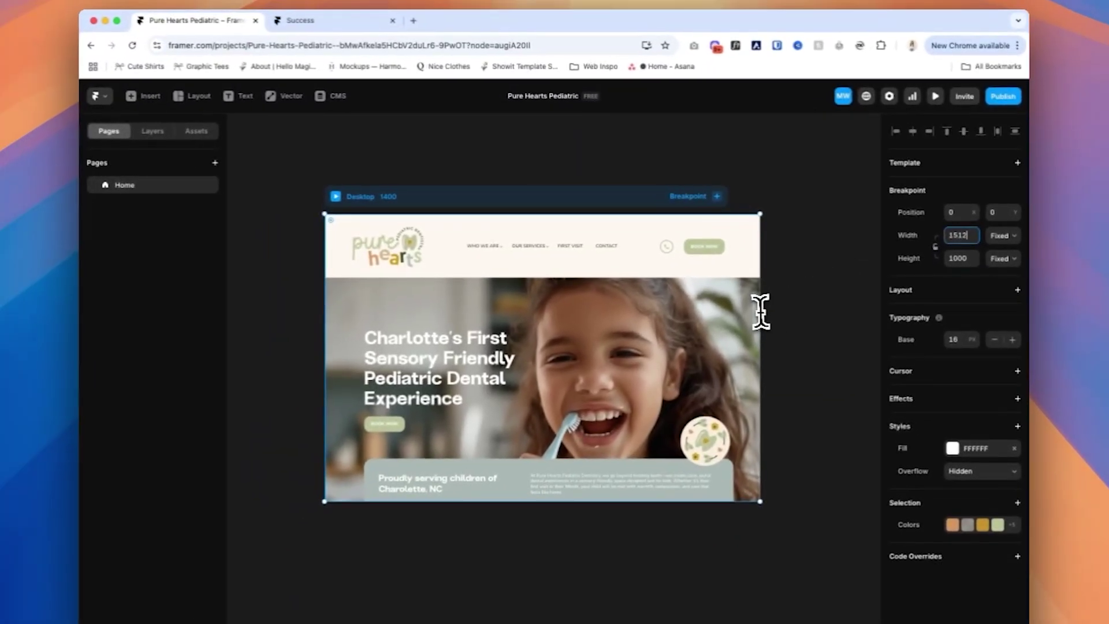
Step: Extend the Desktop breakpoint's height downward past the What Makes Us Different cards to the end of the green dentist introduction section
key(super+minus)
scroll(761, 309, down, 2)
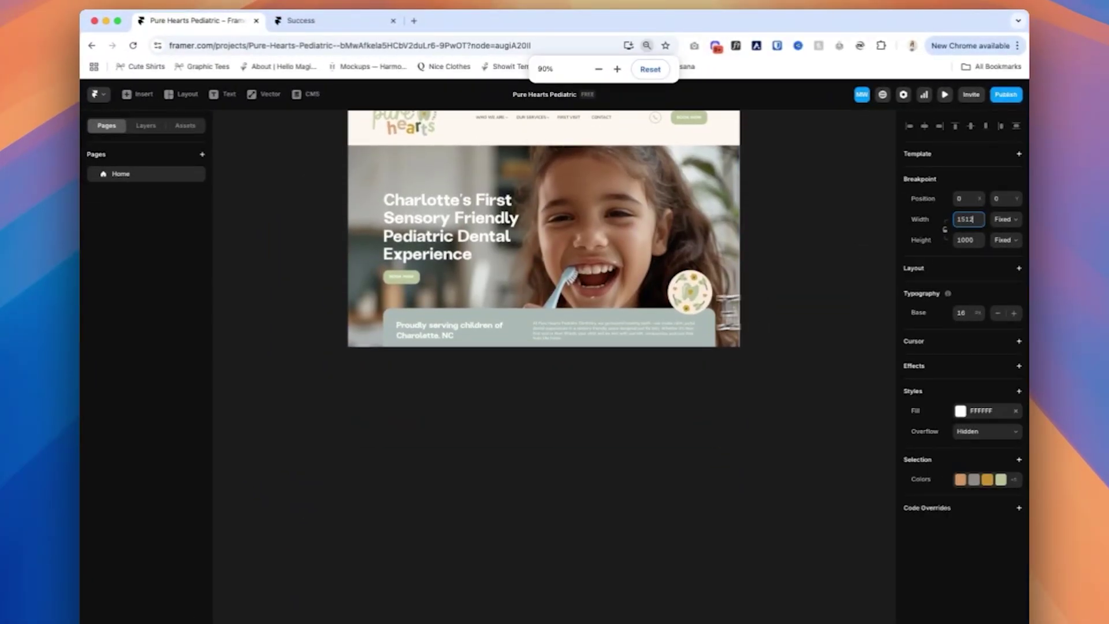
drag(532, 346, 535, 554)
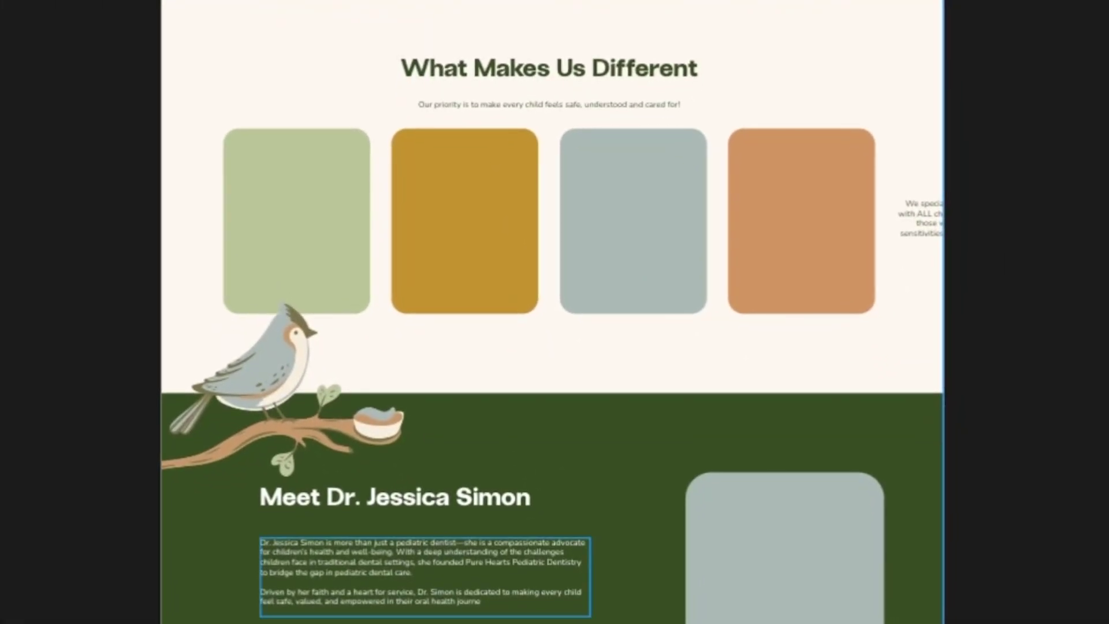
scroll(574, 488, down, 5)
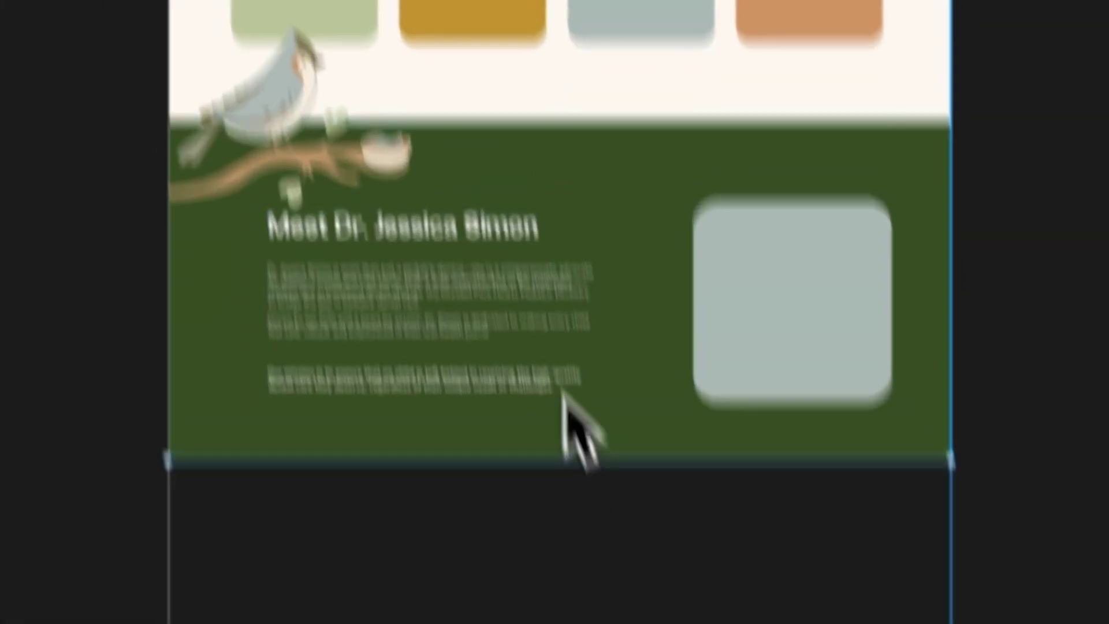
scroll(555, 387, up, 4)
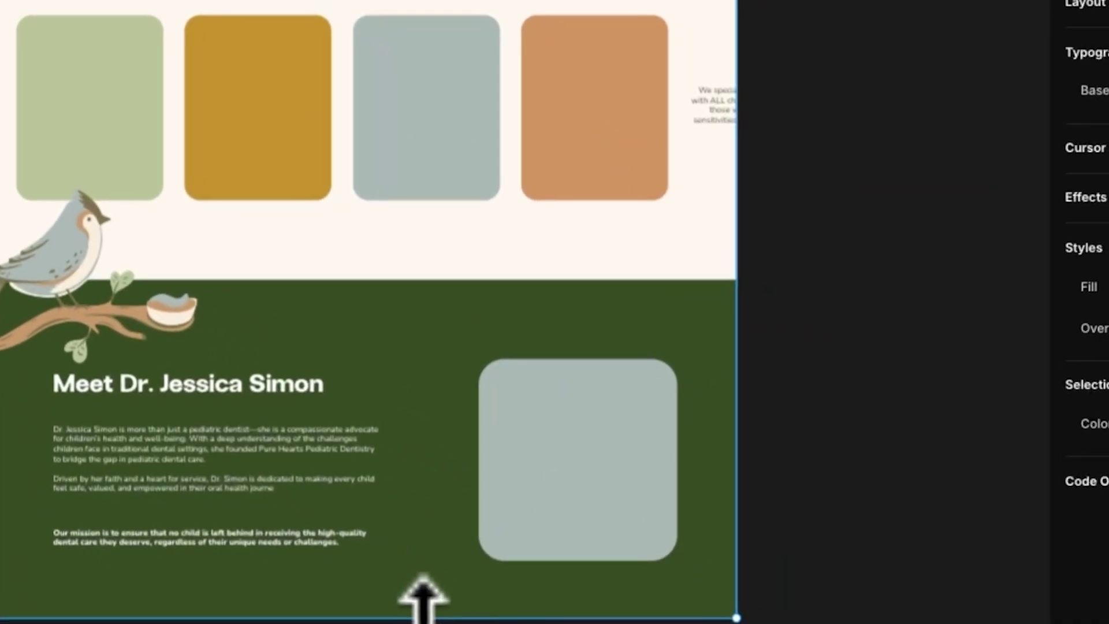
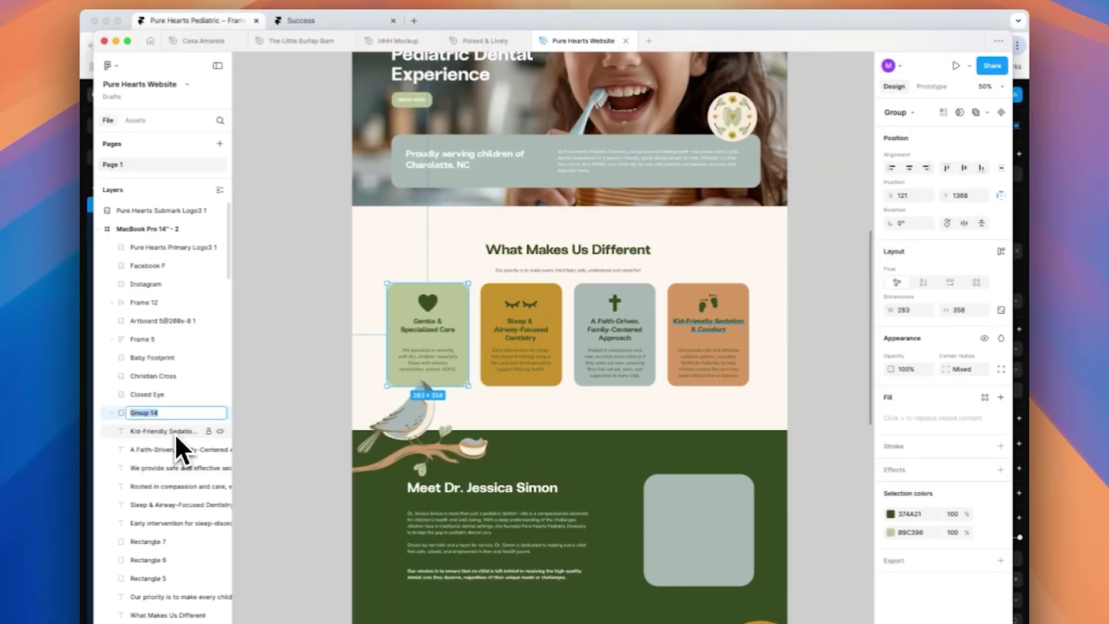
Step: Rename the Gentle & Specialized Care card group as Gentle Care and copy it with the Figma to HTML with Framer plugin
text(Gentle Card)
click(108, 65)
mouse_move(153, 215)
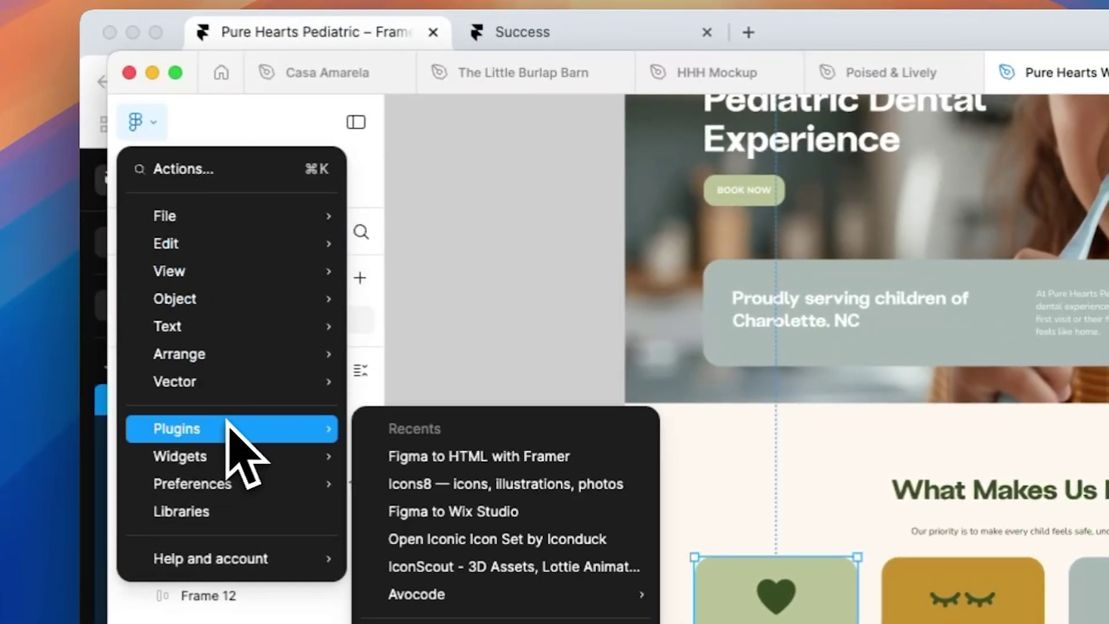
click(414, 456)
click(712, 415)
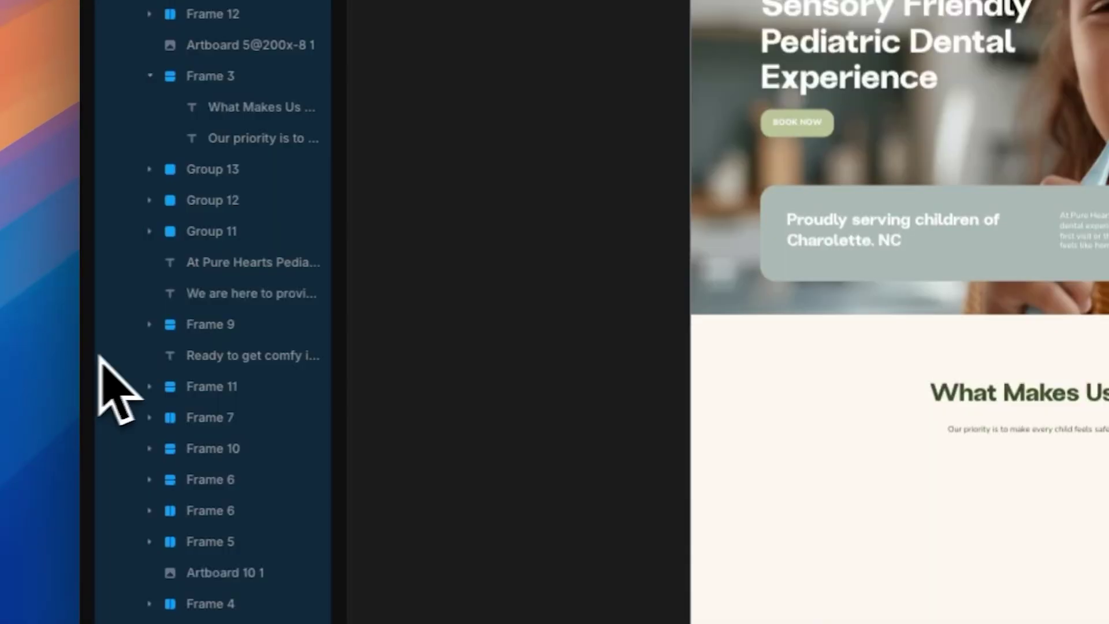
Step: Paste the Gentle & Specialized Care card into the Desktop breakpoint in Framer and place it below the What Makes Us Different heading
key(super+v)
click(483, 215)
shift+click(458, 182)
shift+click(451, 139)
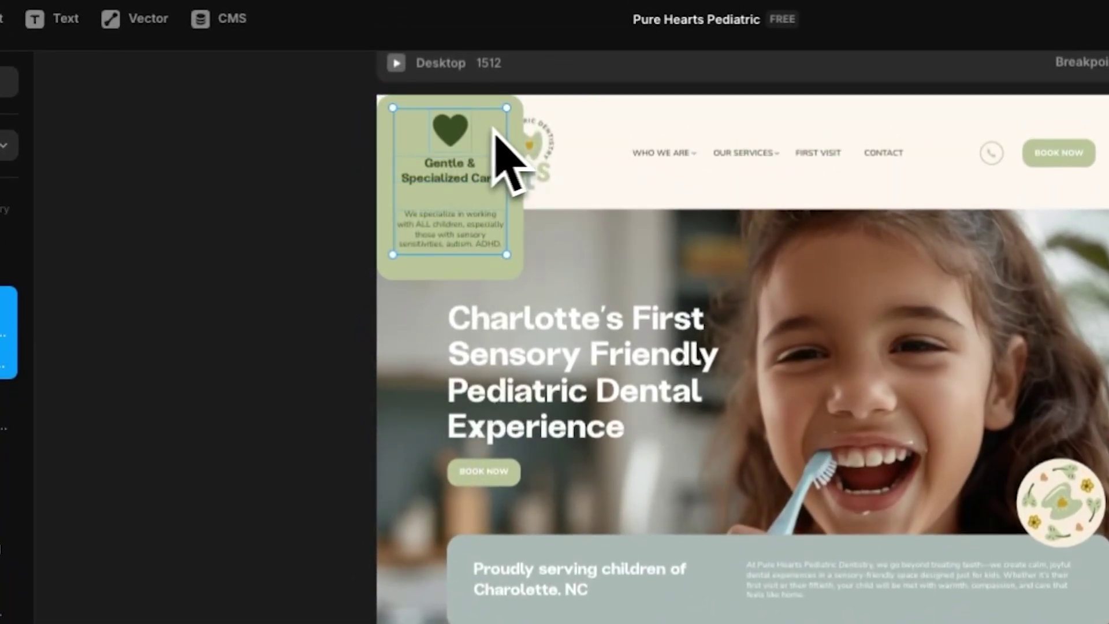
click(517, 127)
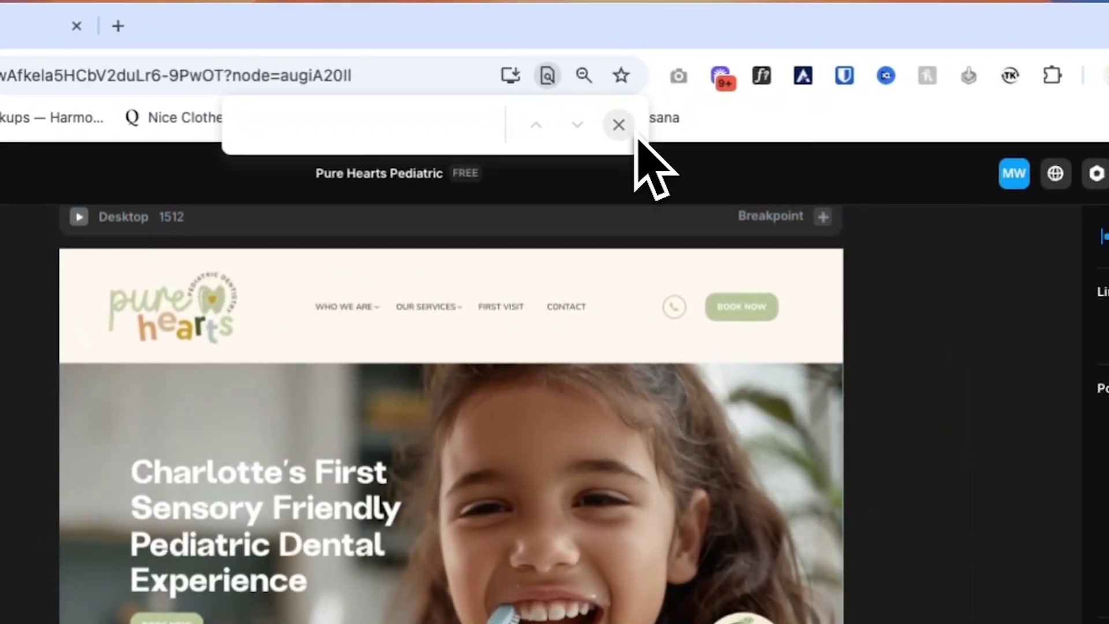
click(624, 127)
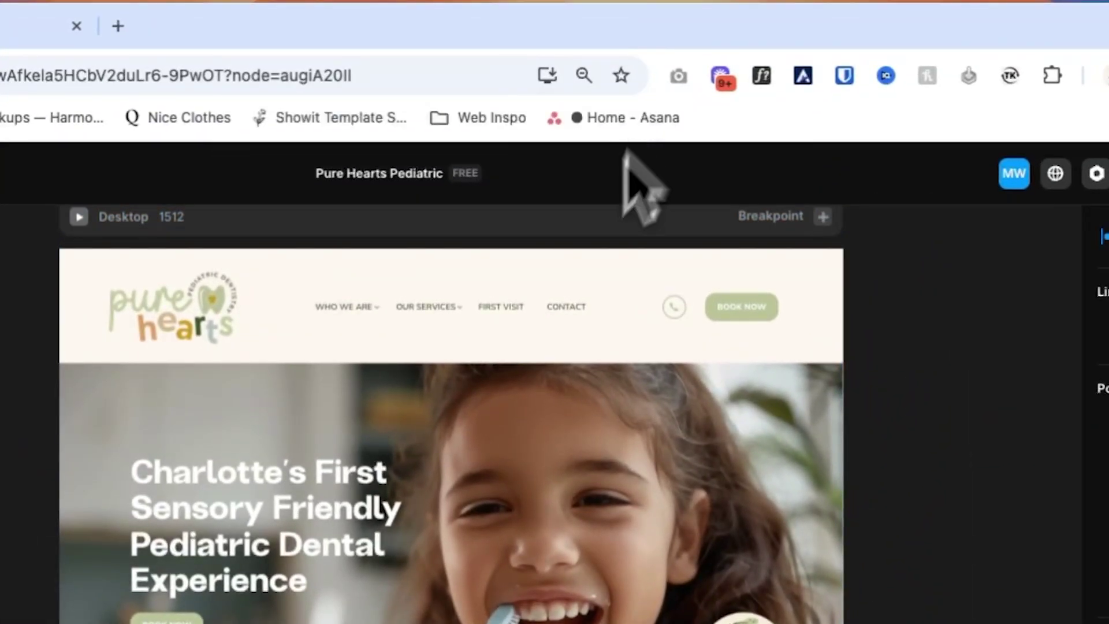
drag(514, 587, 504, 538)
Step: Reorder the layers so the bird artwork sits in front of the Gentle & Specialized Care card
click(504, 616)
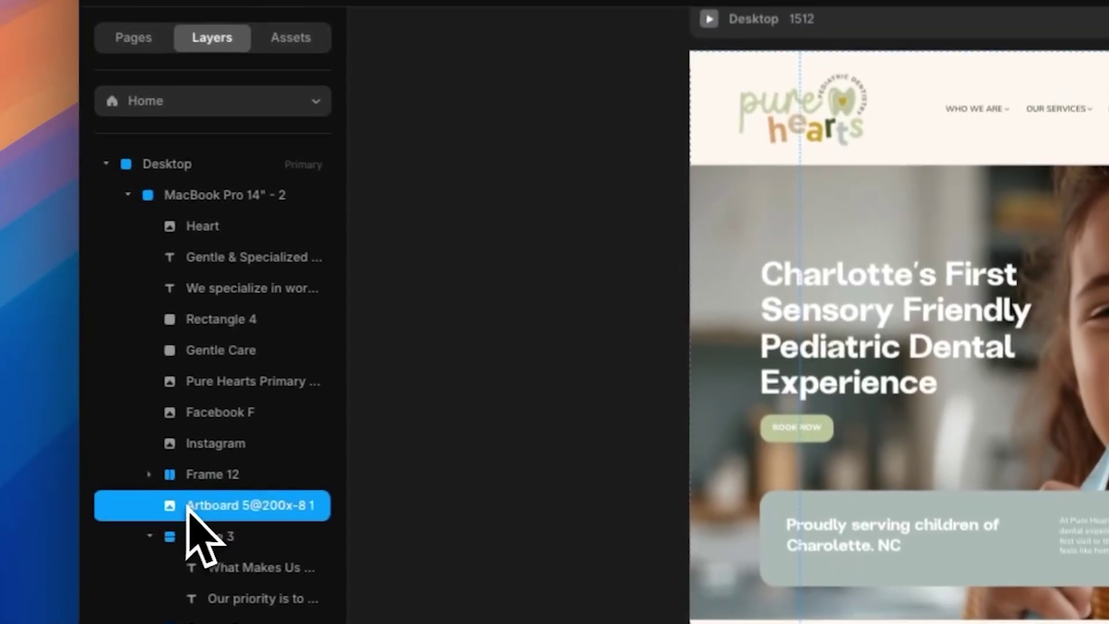
drag(197, 514, 198, 212)
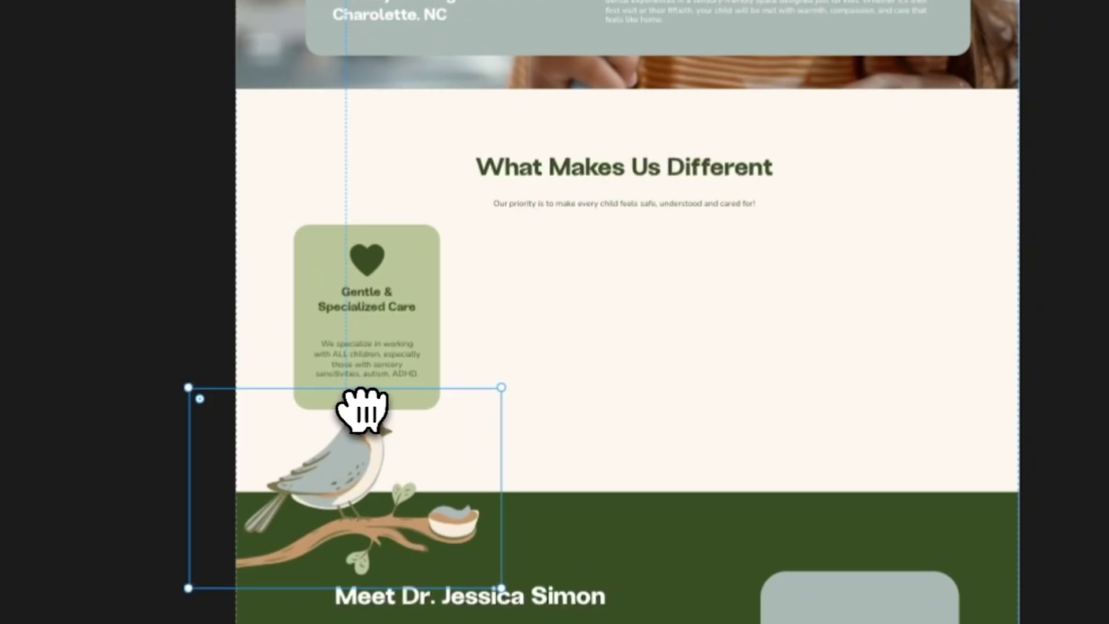
Step: Look over the transferred page down to the Our Services section for elements missing from the Figma design
scroll(367, 395, up, 1)
scroll(370, 398, down, 1)
scroll(439, 413, right, 1)
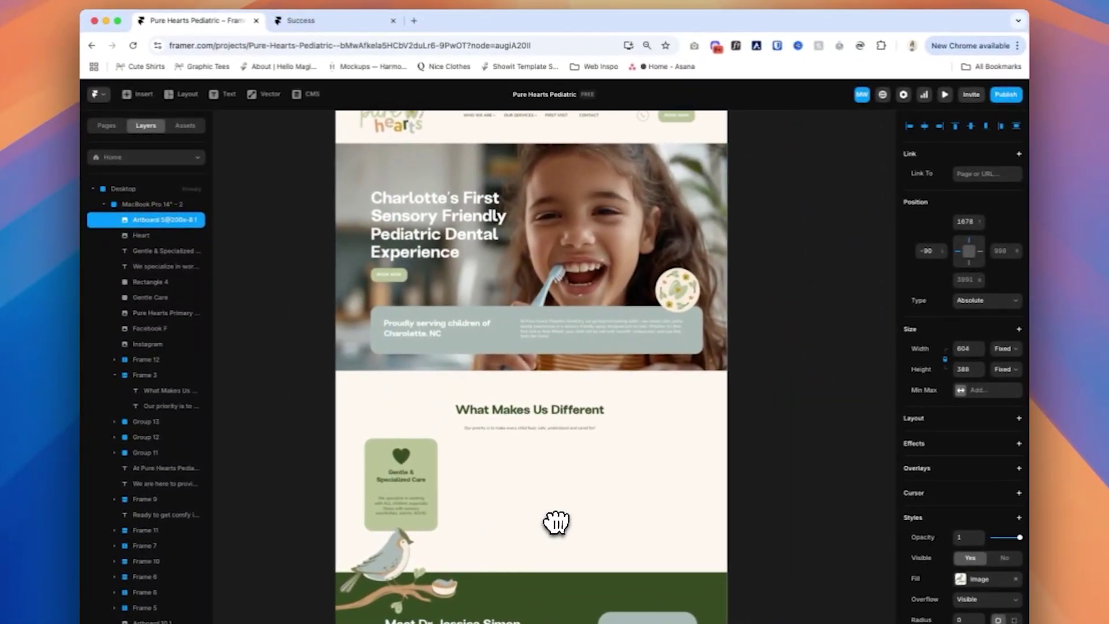
scroll(556, 523, up, 1)
scroll(555, 523, down, 5)
scroll(556, 523, down, 5)
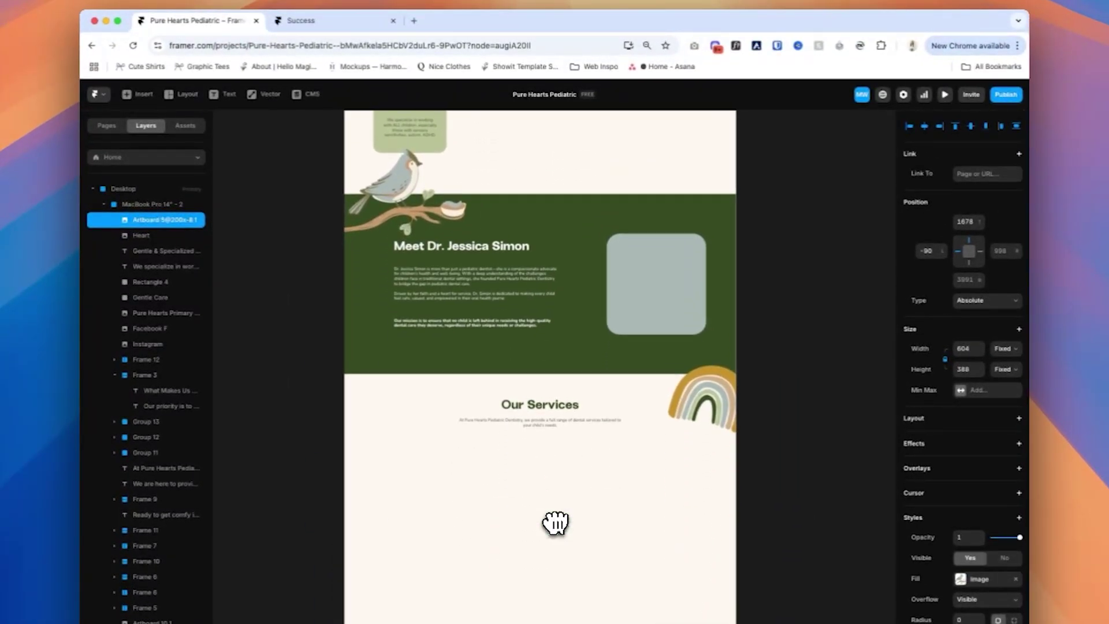
scroll(543, 514, up, 6)
scroll(420, 378, down, 1)
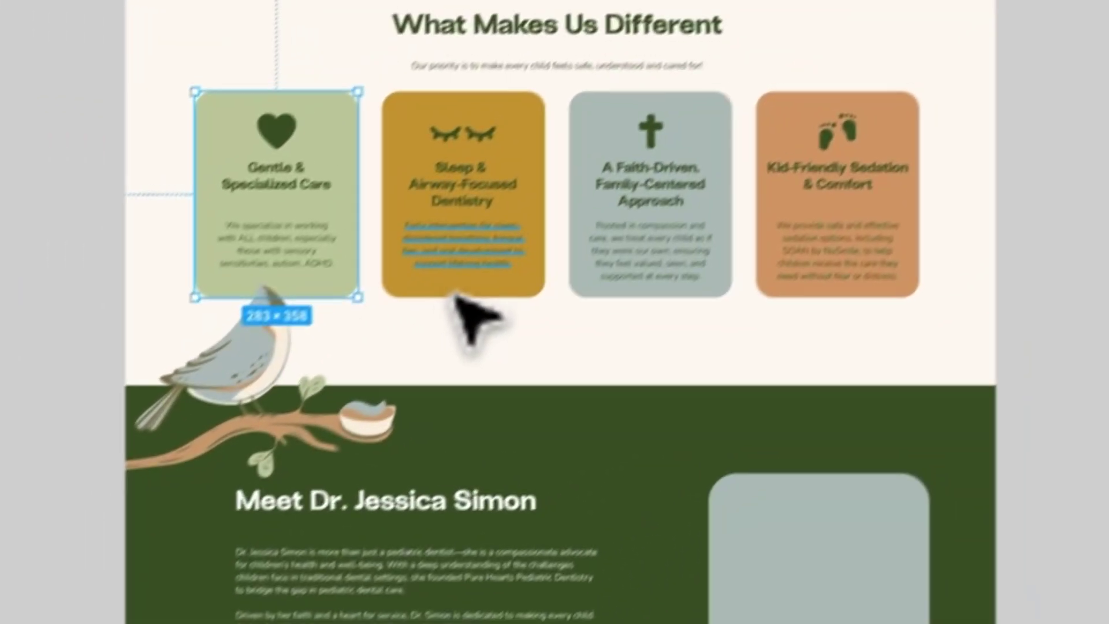
Step: In Figma, select the Sleep, Faith-Driven and Kid-Friendly Sedation cards and copy them with the Figma to HTML with Framer plugin
click(454, 271)
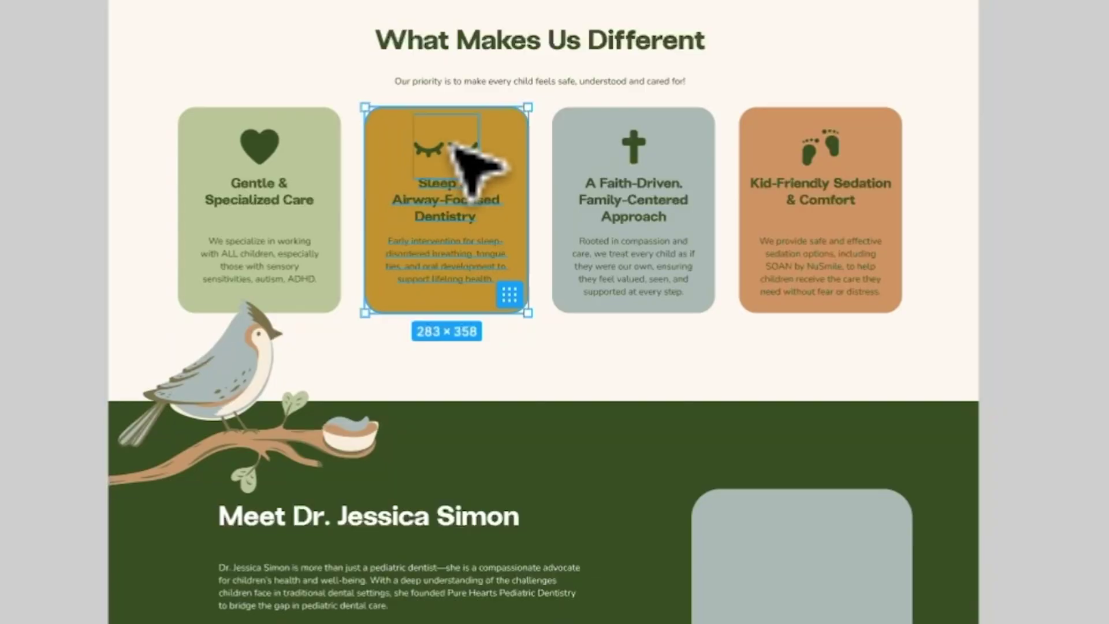
click(601, 272)
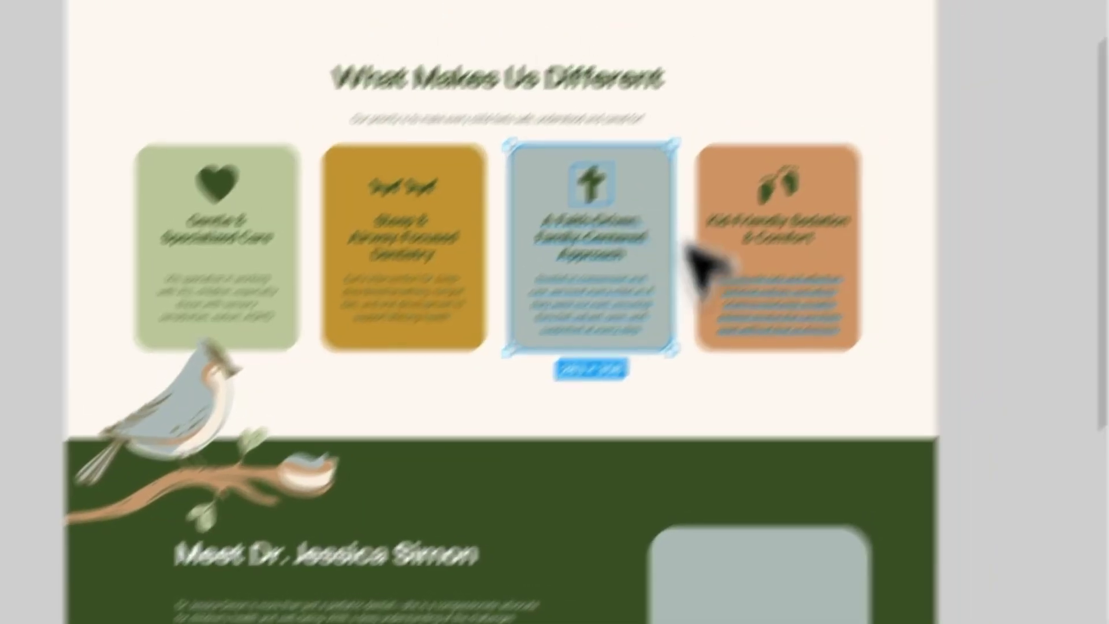
click(849, 179)
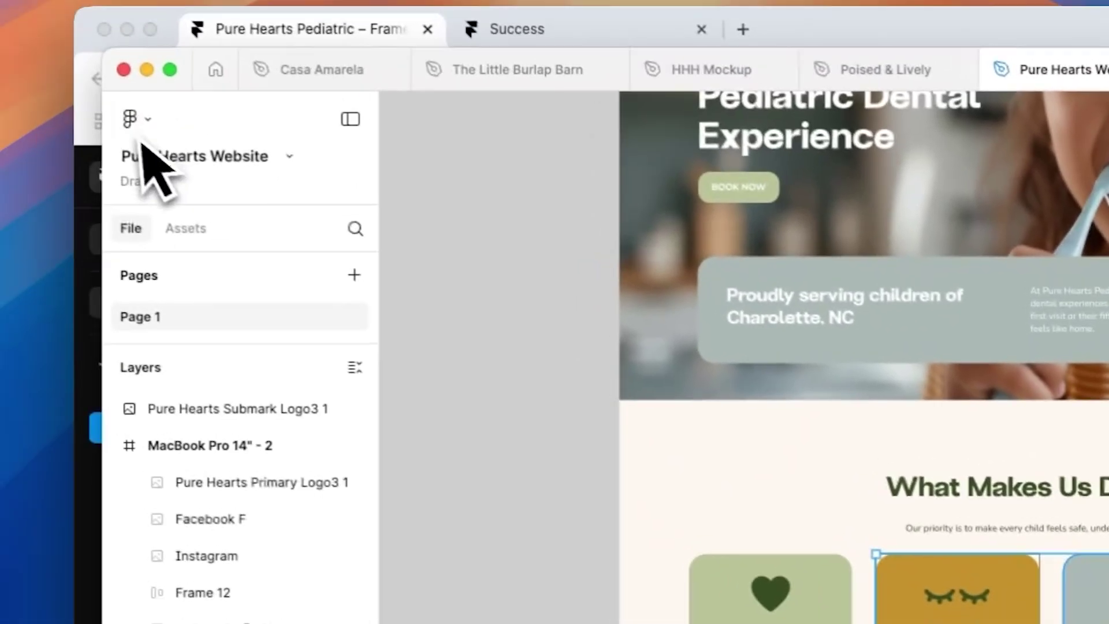
click(138, 122)
mouse_move(323, 430)
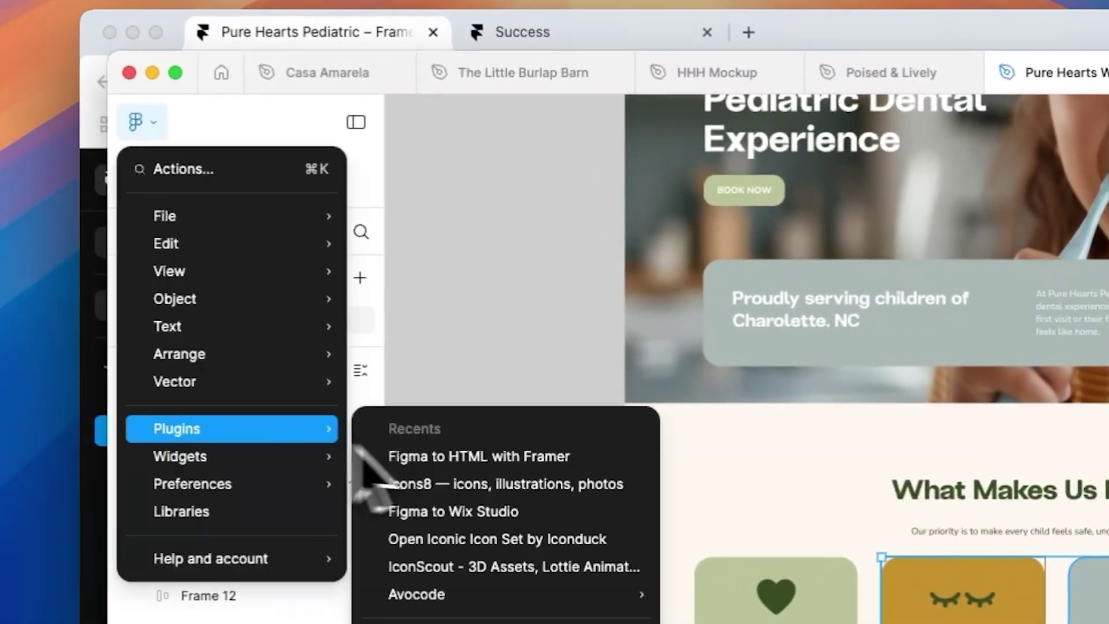
click(445, 458)
click(470, 267)
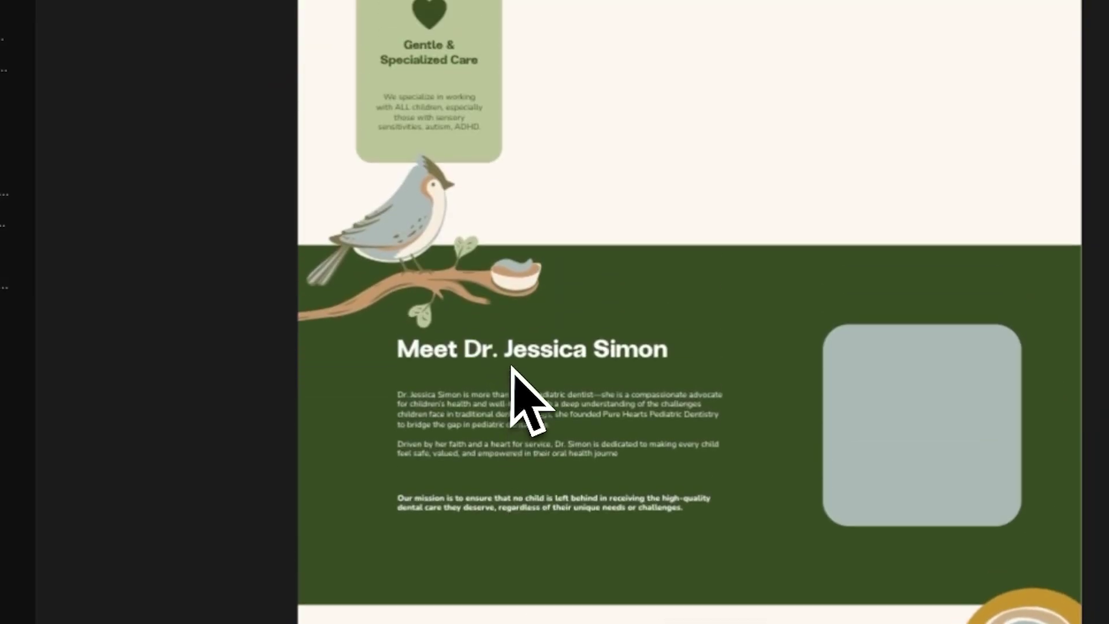
Step: Paste the three copied cards into the Framer page and align them in a row beside the Gentle & Specialized Care card
scroll(512, 368, up, 5)
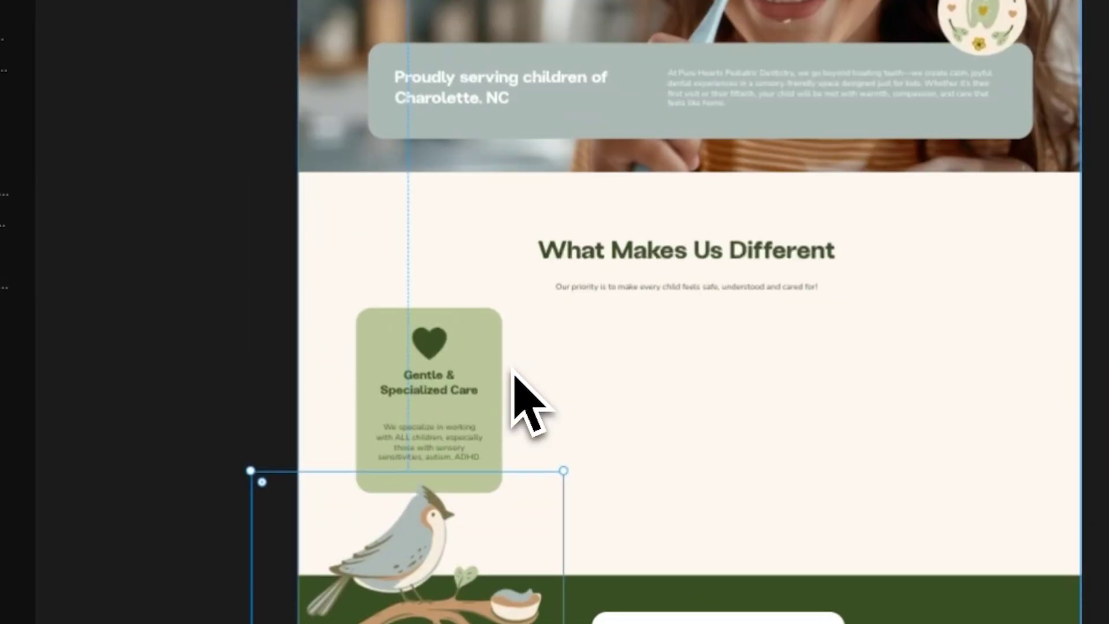
click(780, 388)
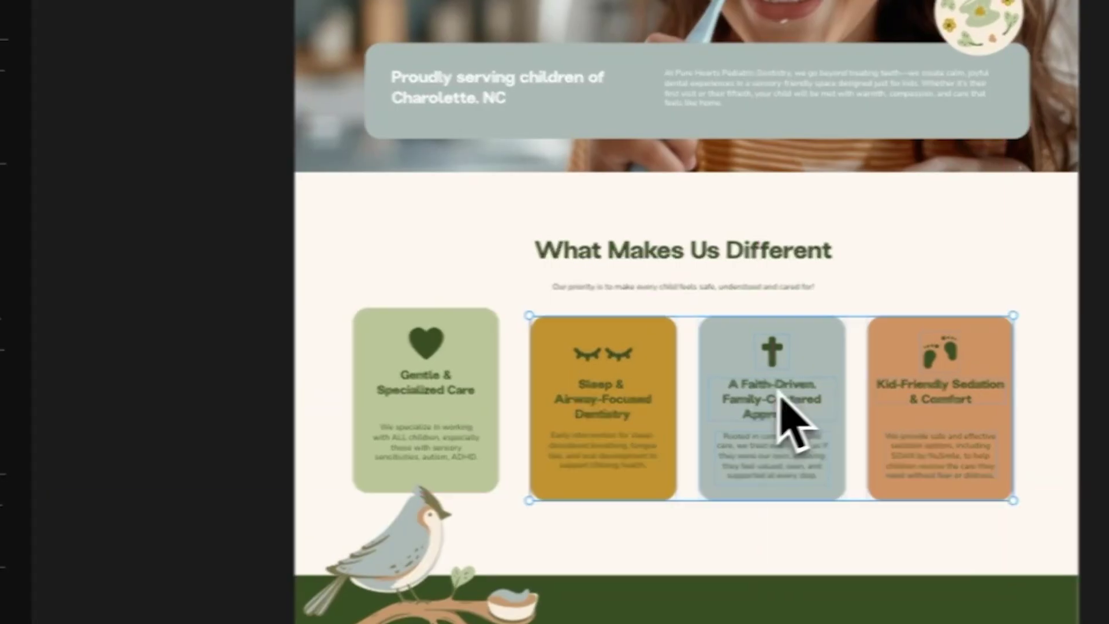
drag(675, 457, 658, 445)
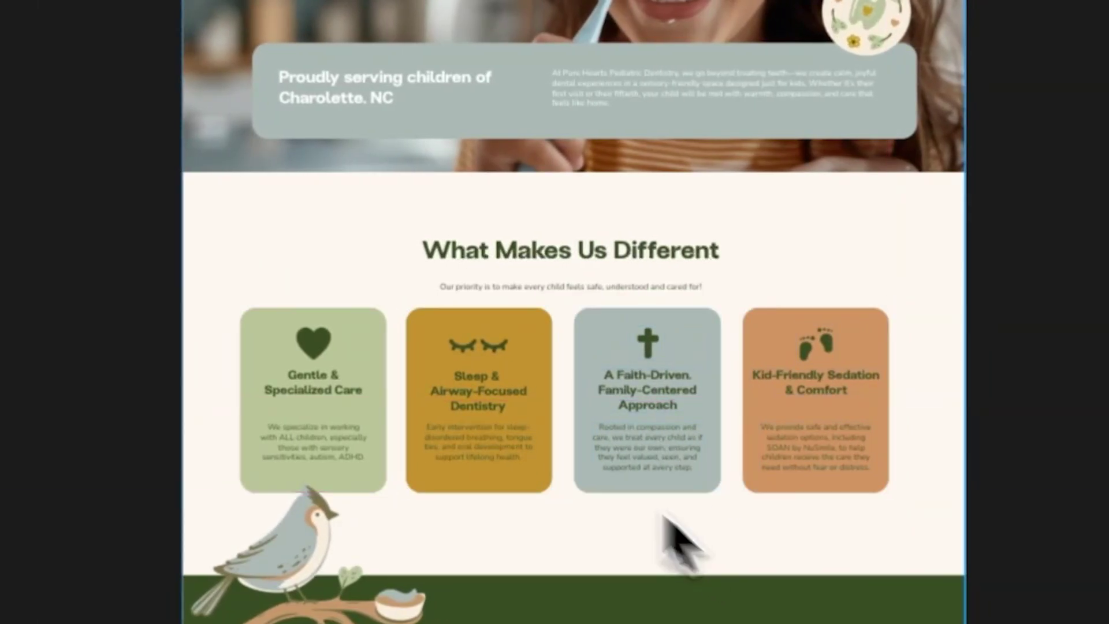
double_click(493, 403)
click(521, 513)
drag(524, 523, 458, 360)
key(super+z)
Step: Wrap the Sleep & Airway-Focused Dentistry card's icon, heading, text and rectangle in a frame
click(474, 455)
shift+click(480, 395)
shift+click(490, 349)
right_click(248, 23)
click(324, 498)
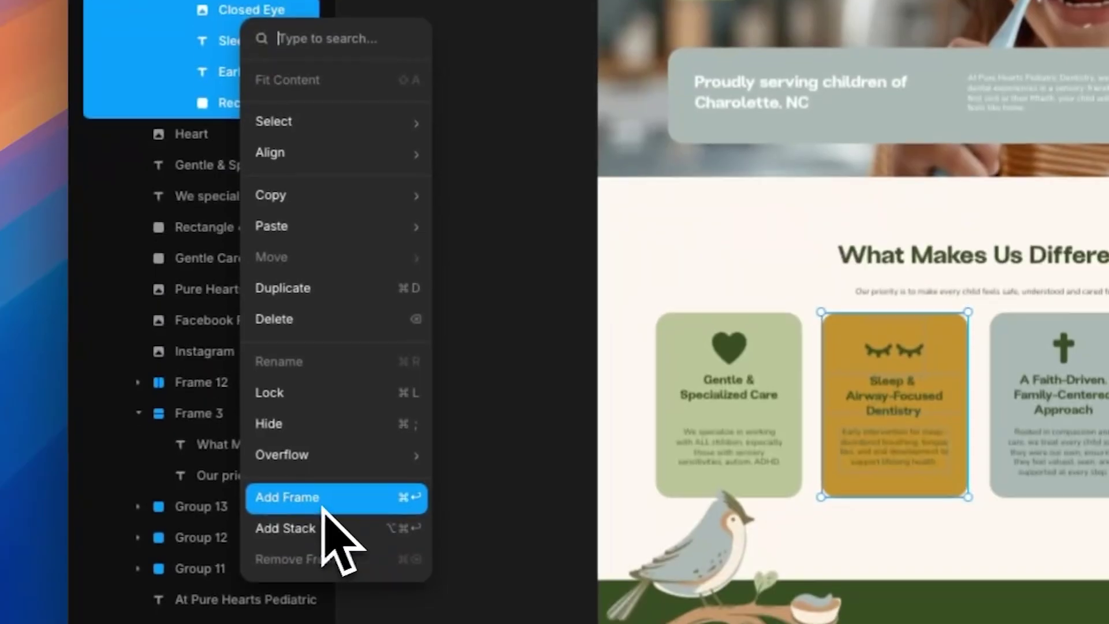
Step: Wrap the Faith-Driven, Family-Centered Approach card's cross, heading, text and rectangle in a frame
click(1070, 483)
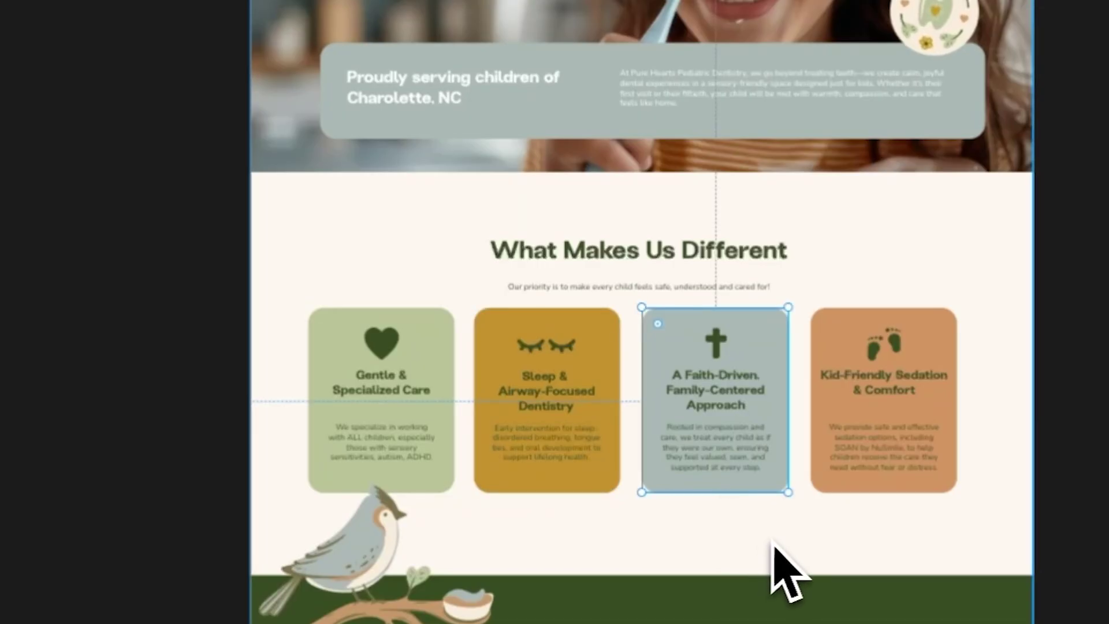
click(745, 467)
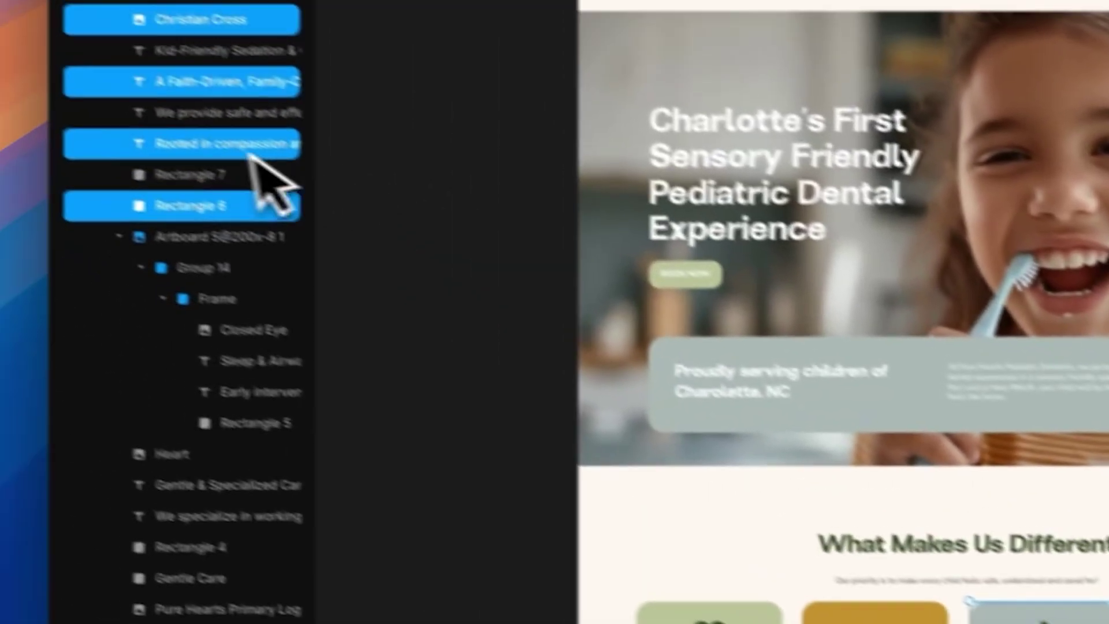
right_click(214, 155)
click(295, 514)
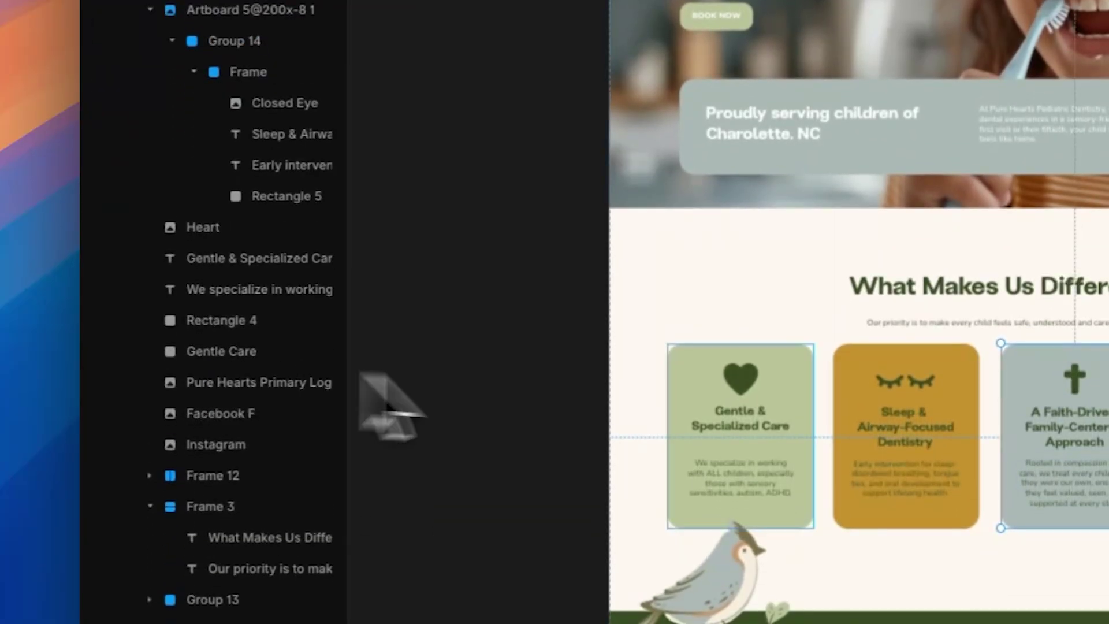
Step: Wrap the Gentle & Specialized Care card's heart, heading, text and rectangle in a frame
click(710, 434)
shift+click(722, 431)
shift+click(733, 379)
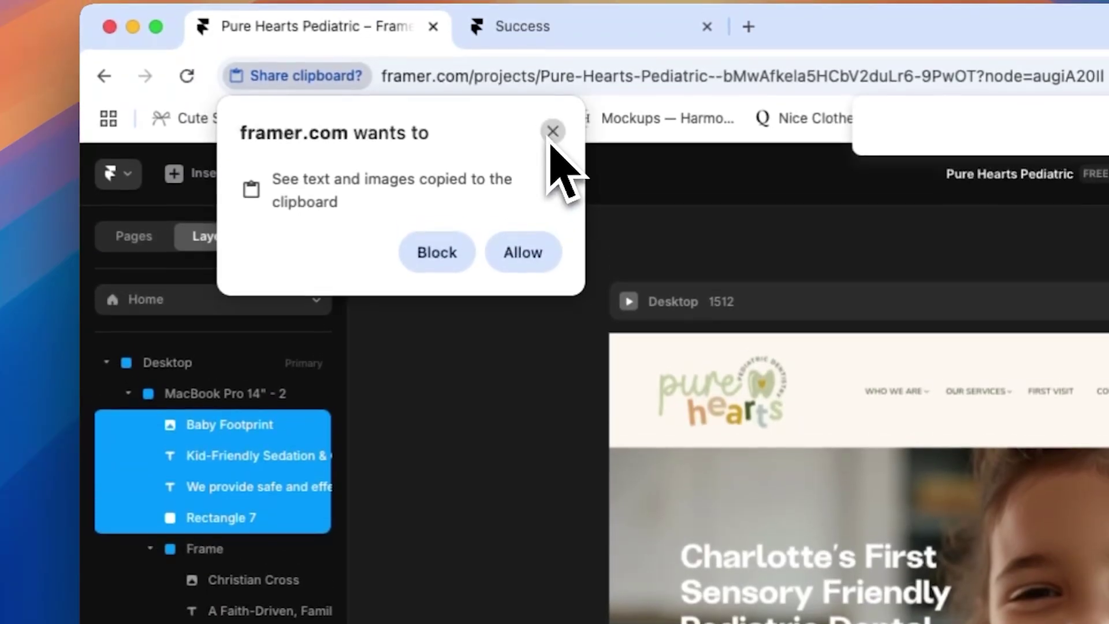
Step: Wrap the Kid-Friendly Sedation & Comfort card's footprint icon, heading, text and rectangle in a frame and select that frame
click(550, 136)
right_click(293, 529)
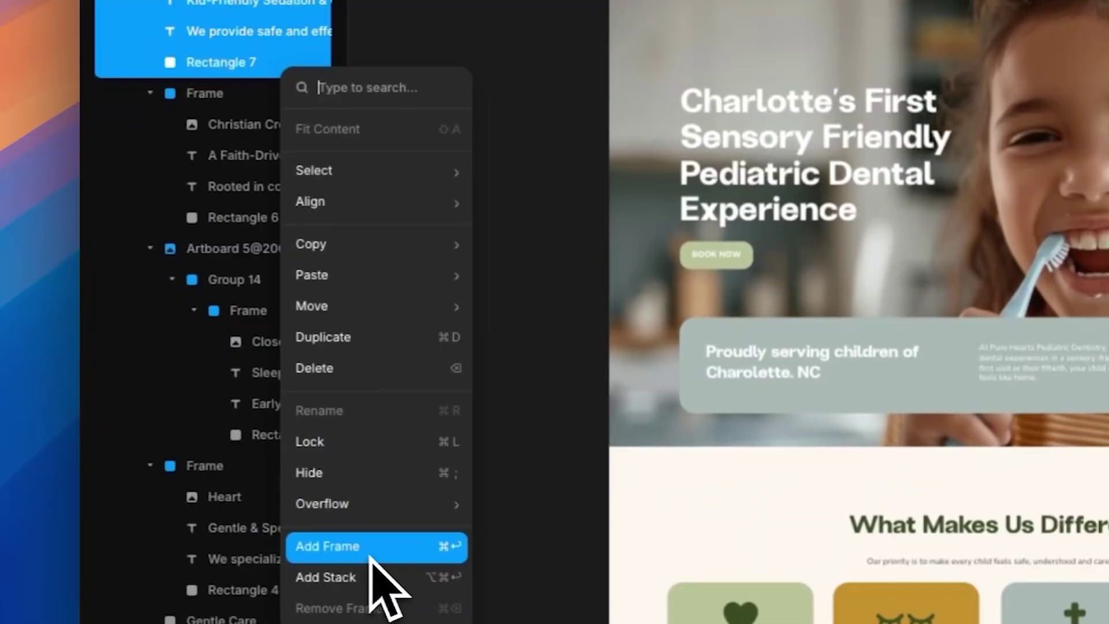
click(384, 589)
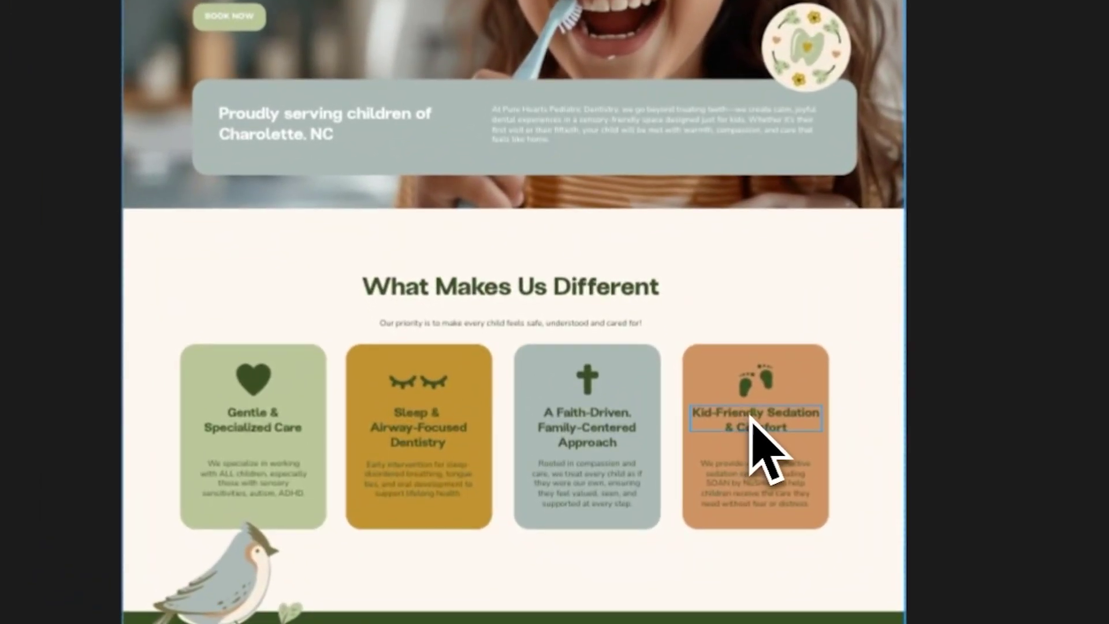
super+click(659, 562)
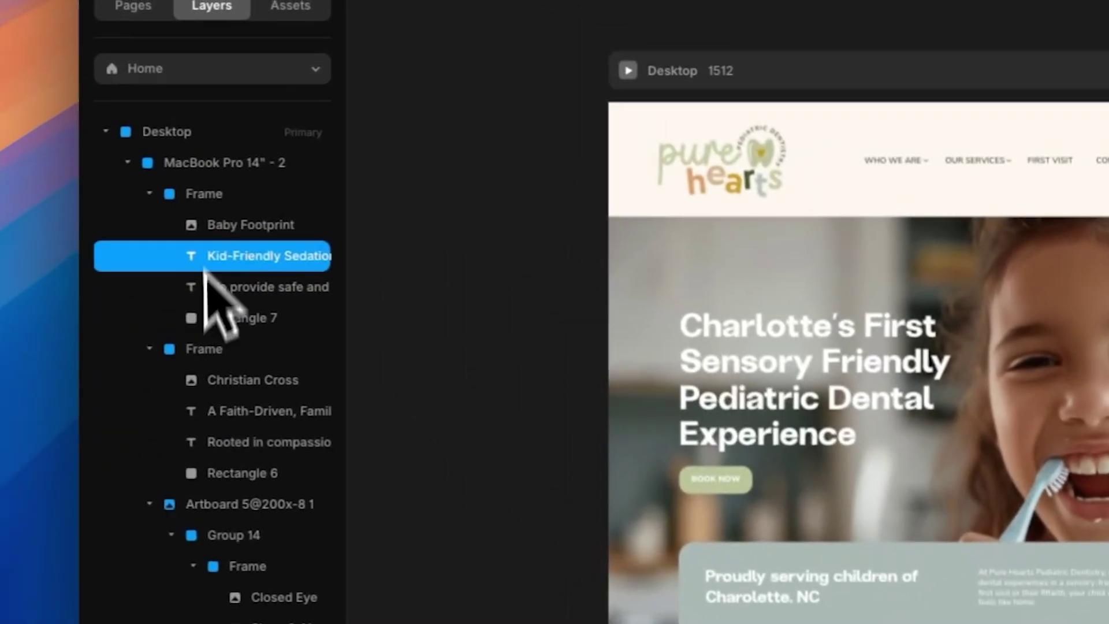
click(206, 196)
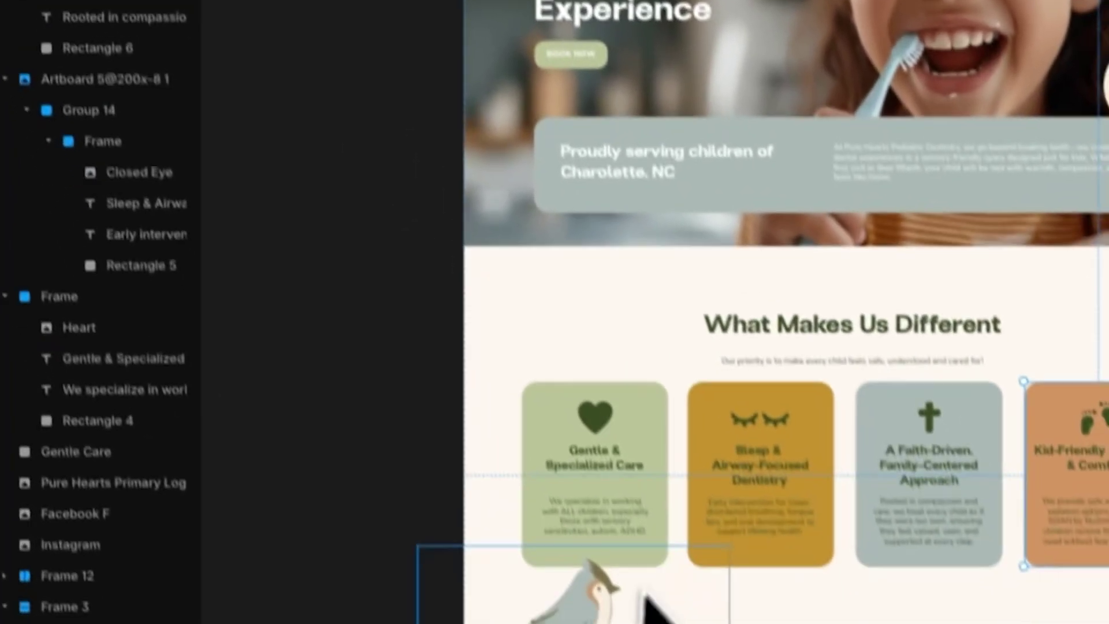
Step: Try to wrap the bird artwork's layer in a frame
click(617, 608)
right_click(219, 118)
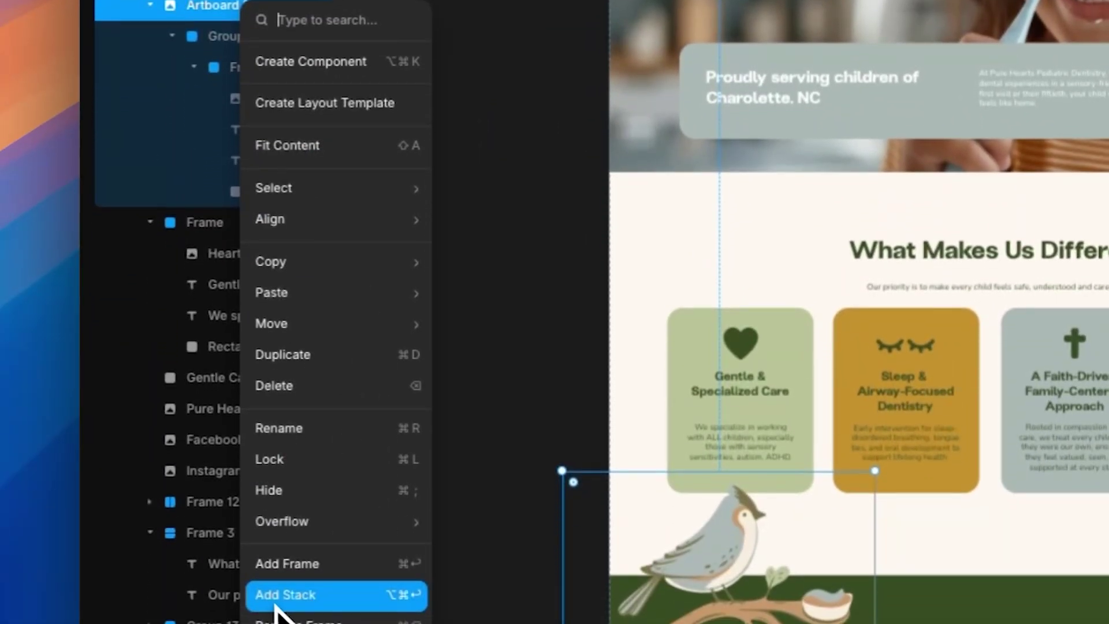
click(287, 564)
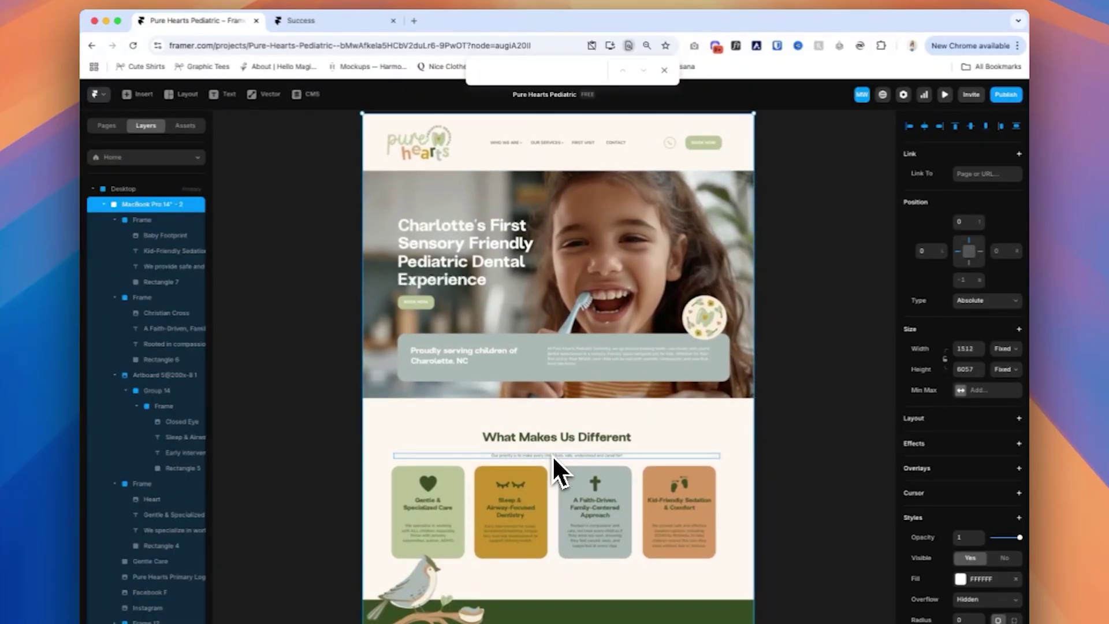
Step: Combine the heading and paragraph in the Proudly serving children box under the hero image into a stack
scroll(553, 455, right, 2)
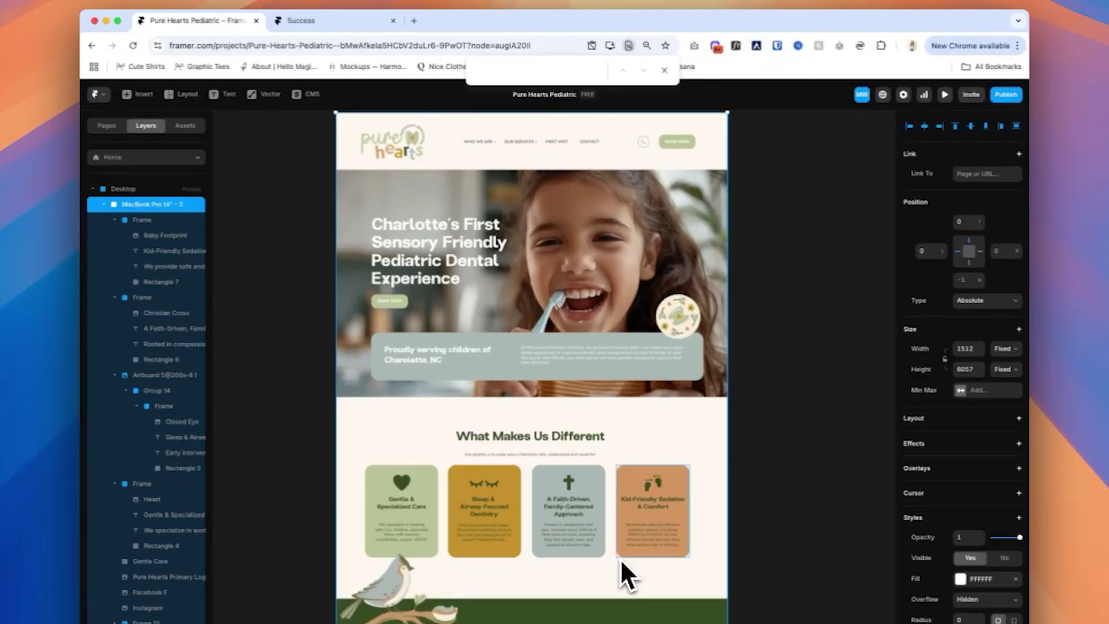
click(546, 359)
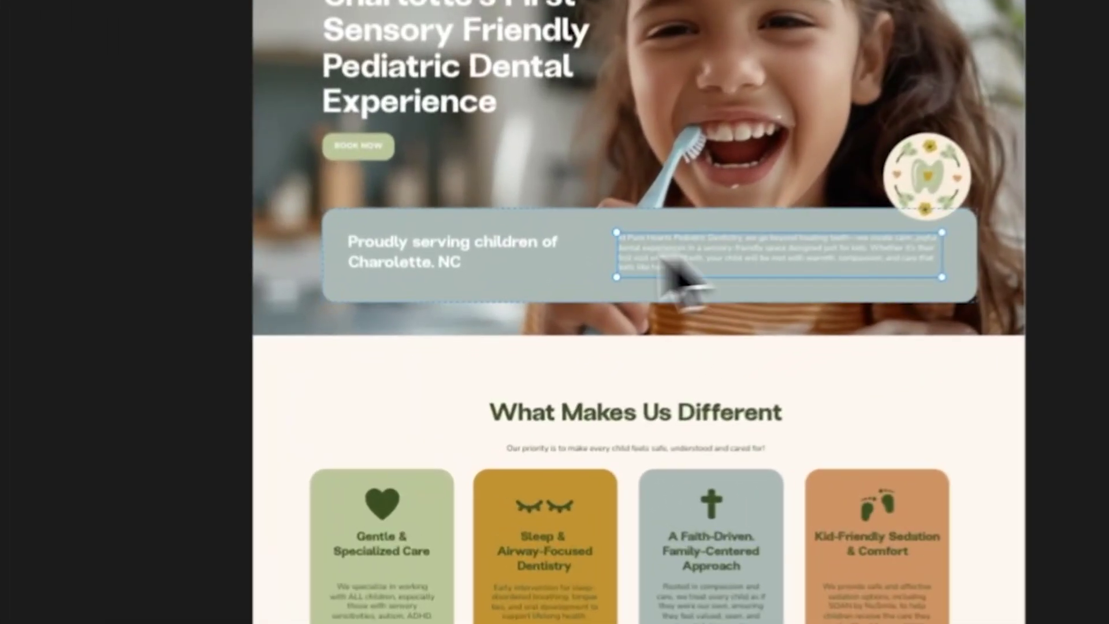
click(461, 252)
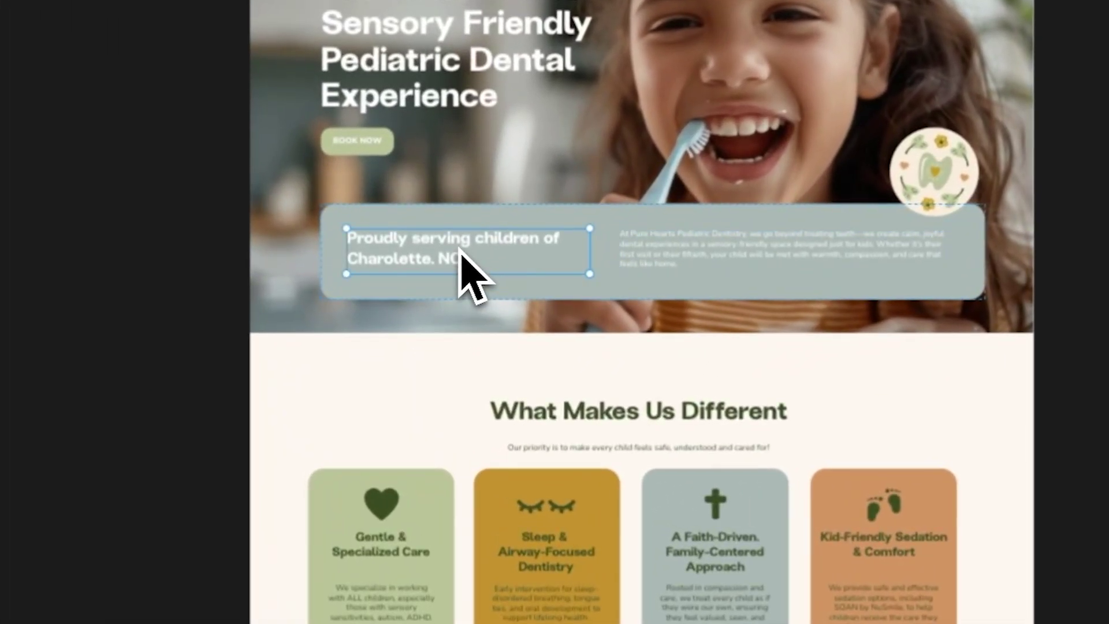
shift+click(688, 262)
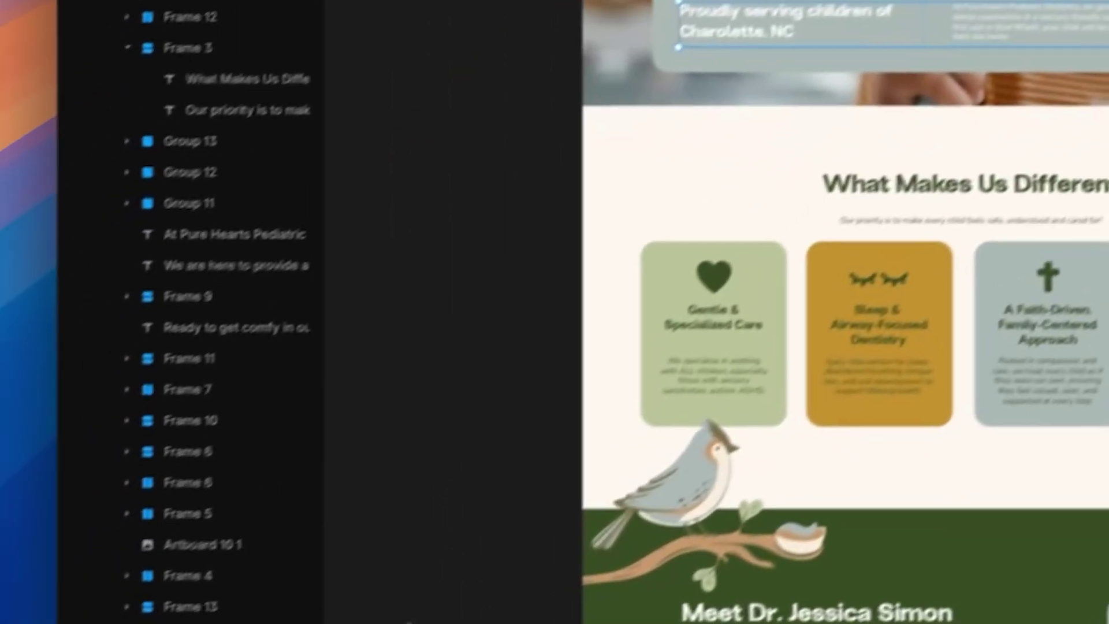
scroll(249, 619, down, 2)
right_click(245, 618)
click(288, 571)
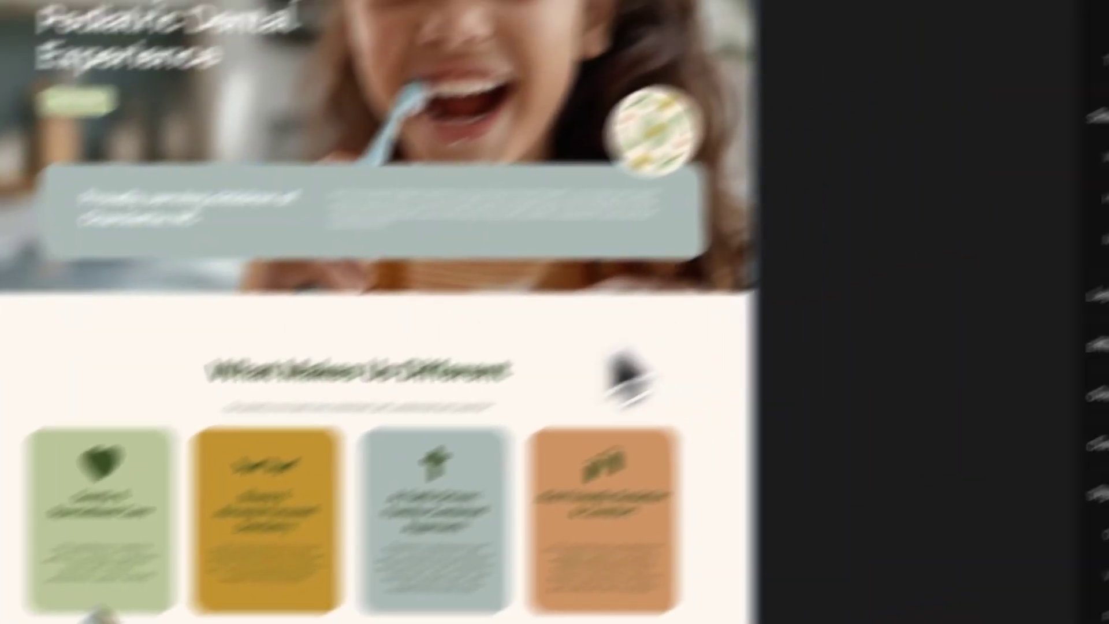
click(701, 457)
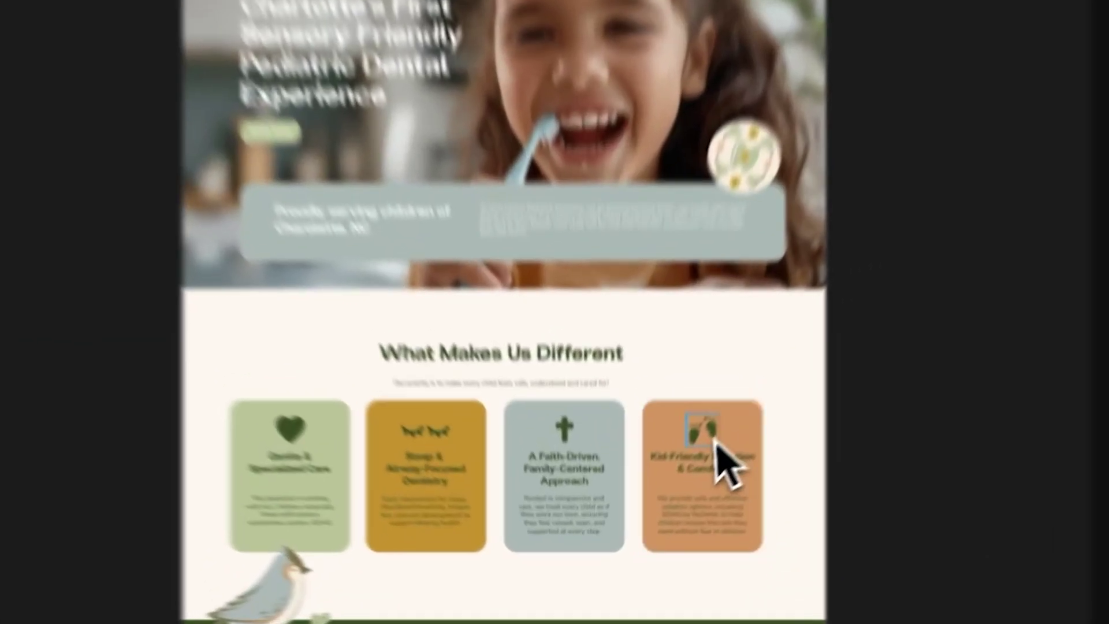
Step: Check the four What Makes Us Different cards by selecting them in turn, and return to the design in Figma
click(656, 514)
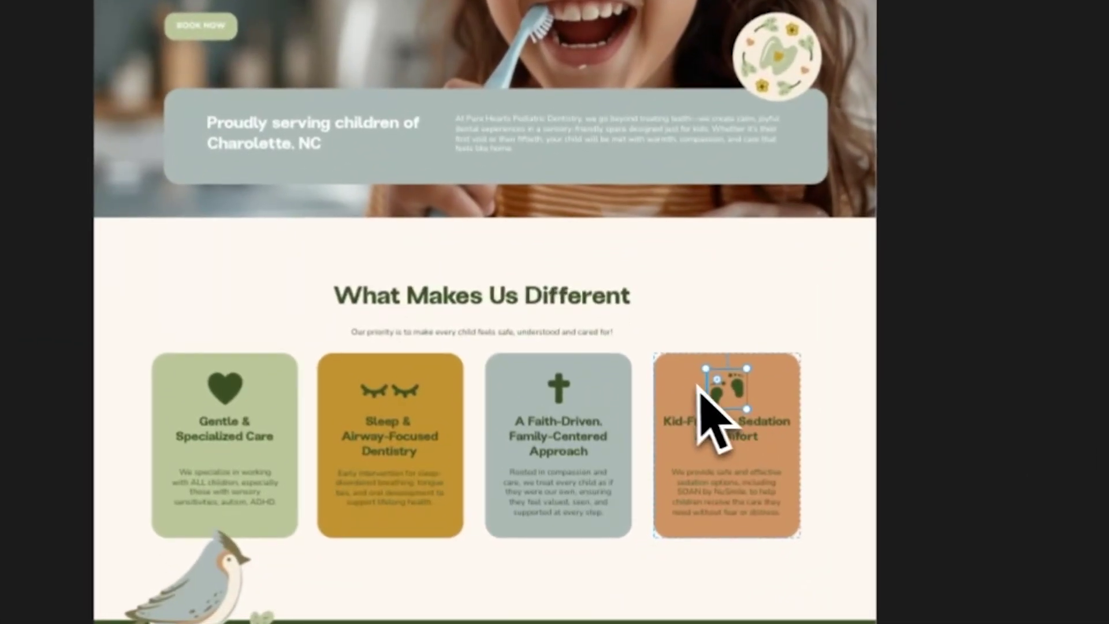
click(523, 398)
click(442, 397)
click(277, 396)
click(853, 434)
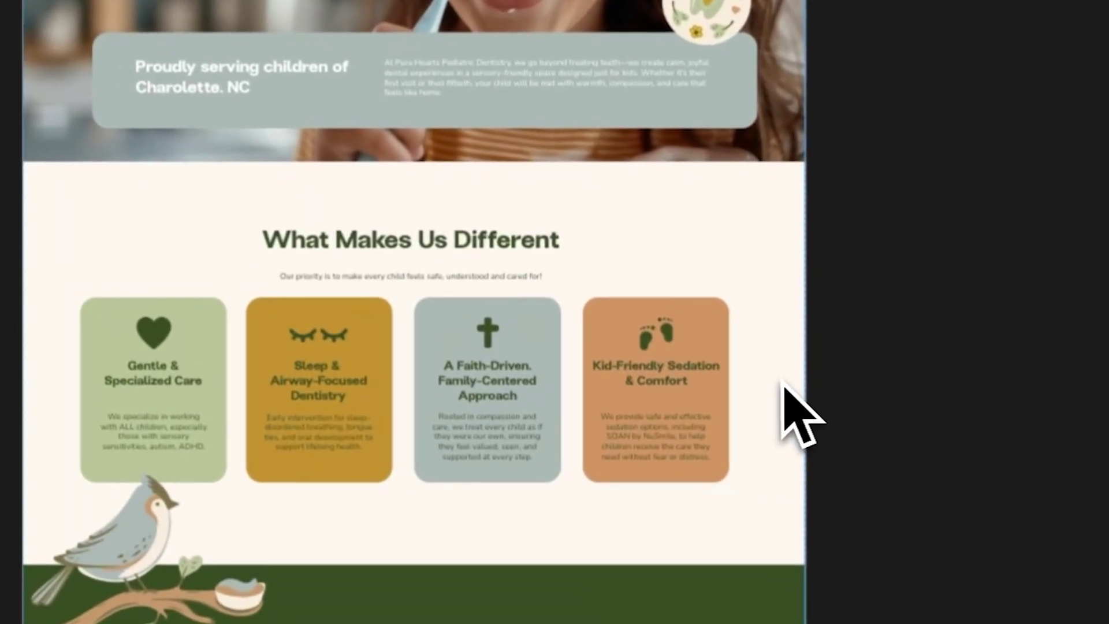
scroll(853, 434, down, 3)
scroll(784, 380, down, 5)
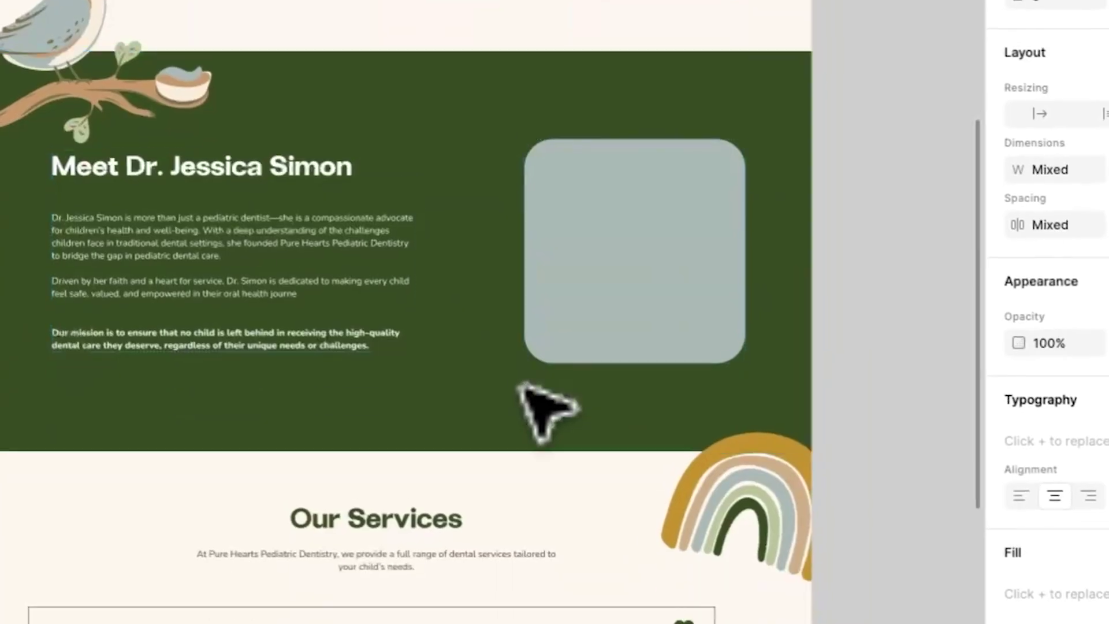
Step: Try to transfer the services list's auto-layout frame from Figma into Framer with the Figma to HTML with Framer plugin
scroll(523, 386, down, 6)
click(680, 297)
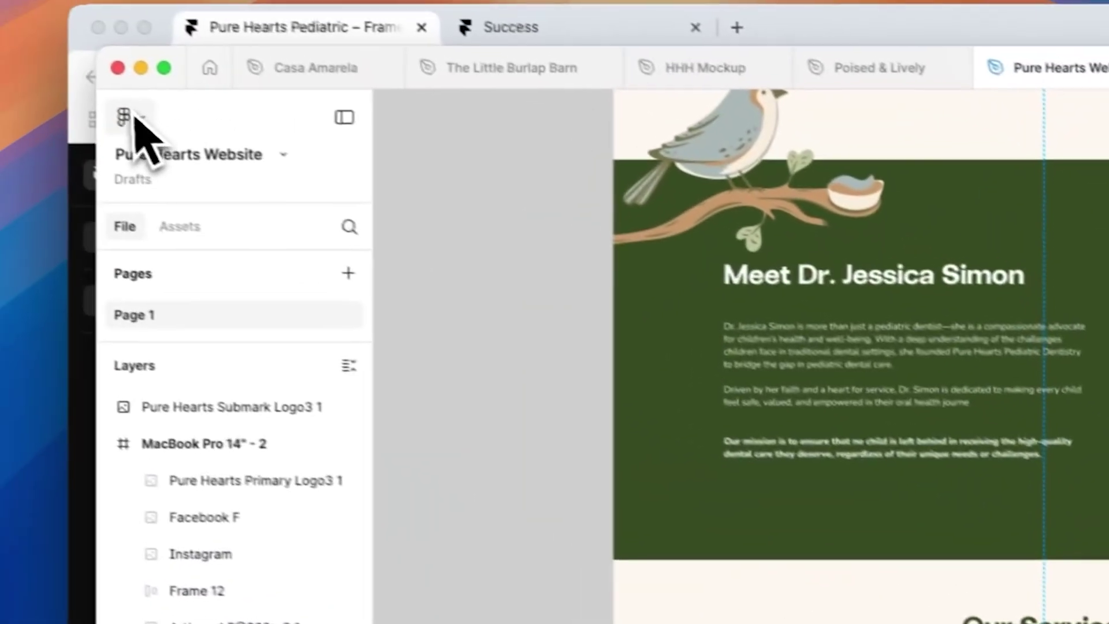
click(124, 118)
mouse_move(224, 441)
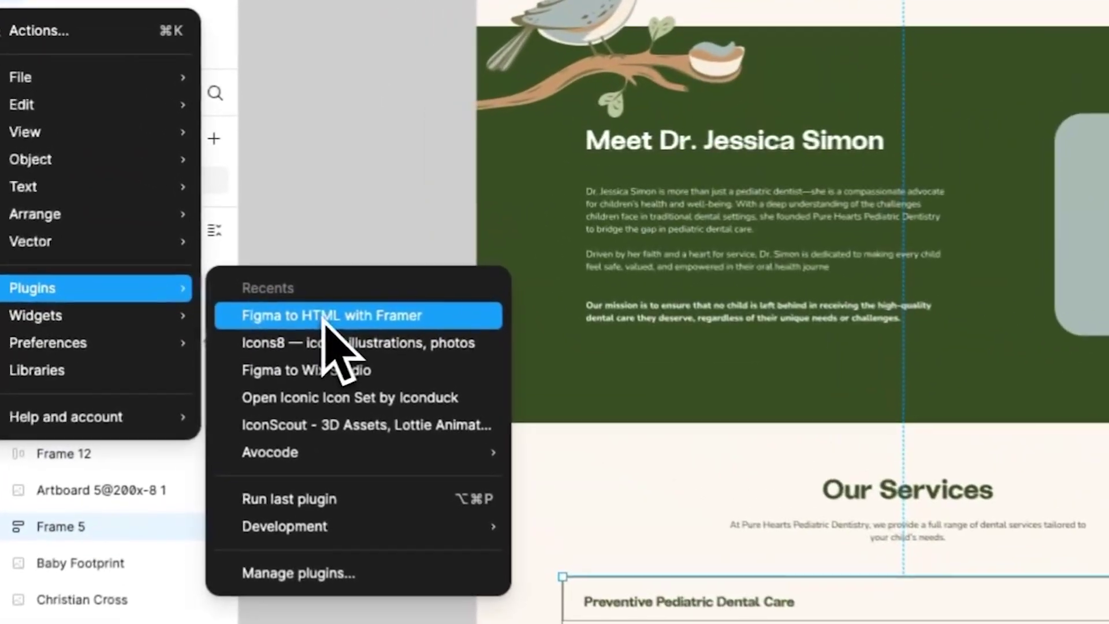
click(276, 234)
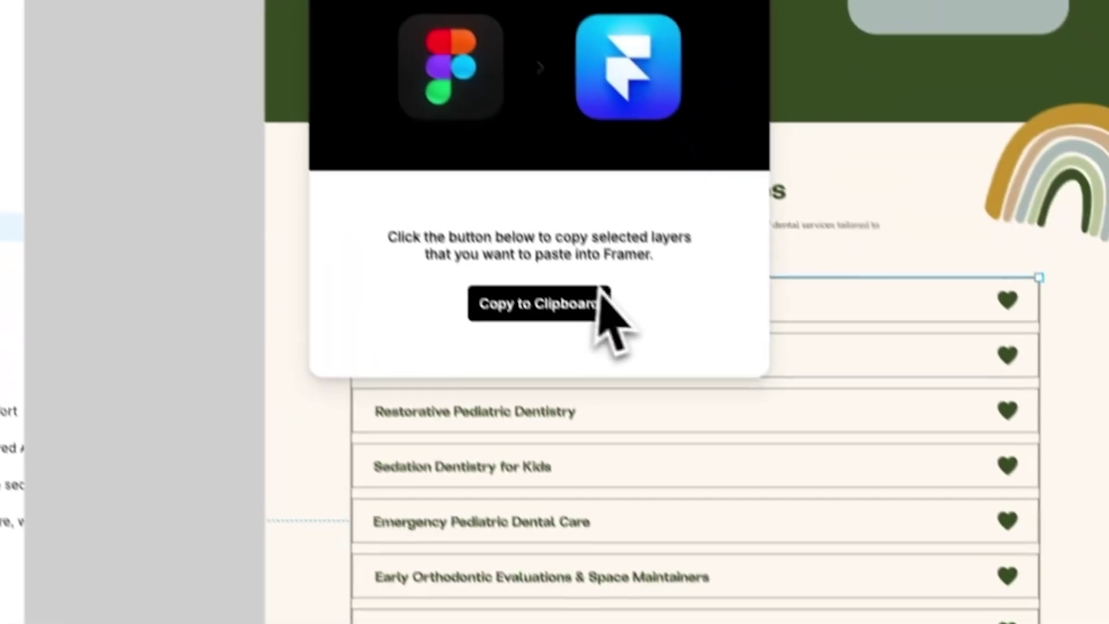
click(600, 296)
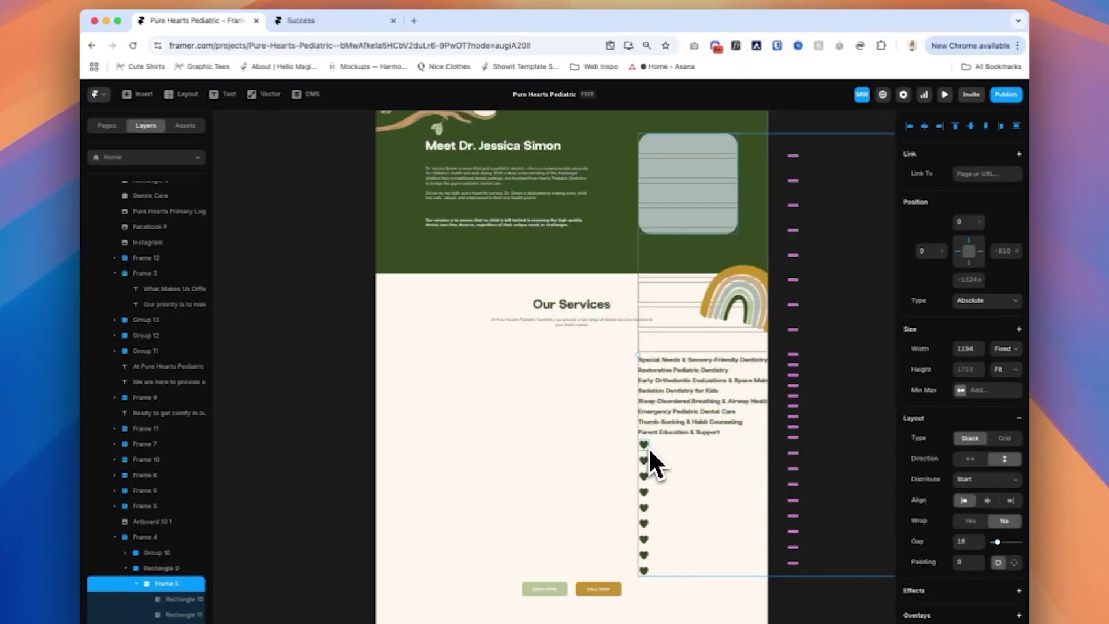
key(Delete)
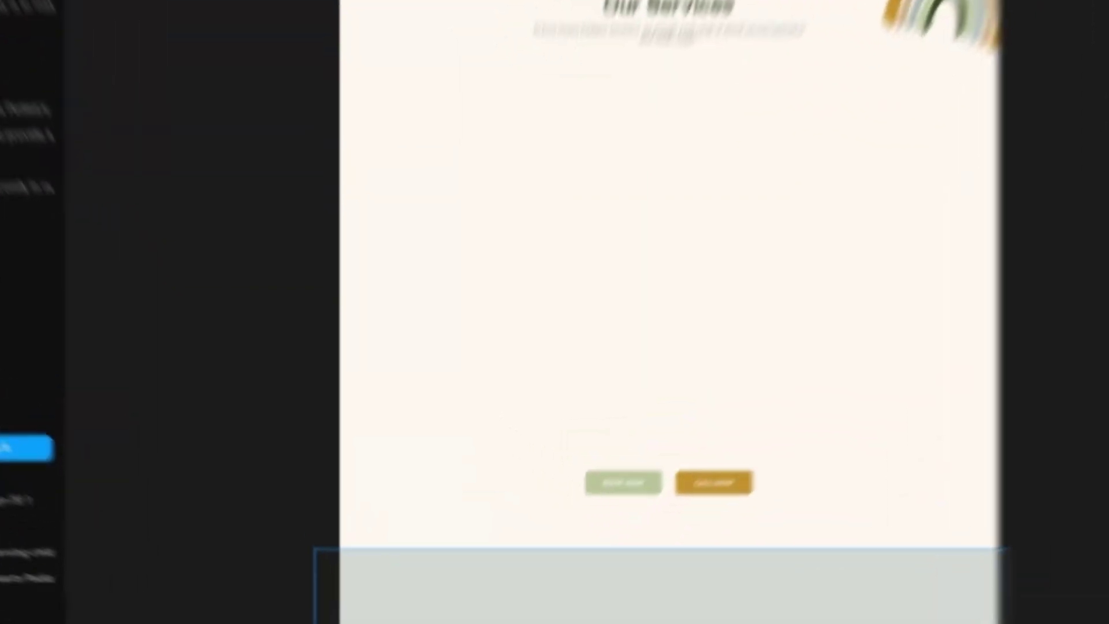
key(super+v)
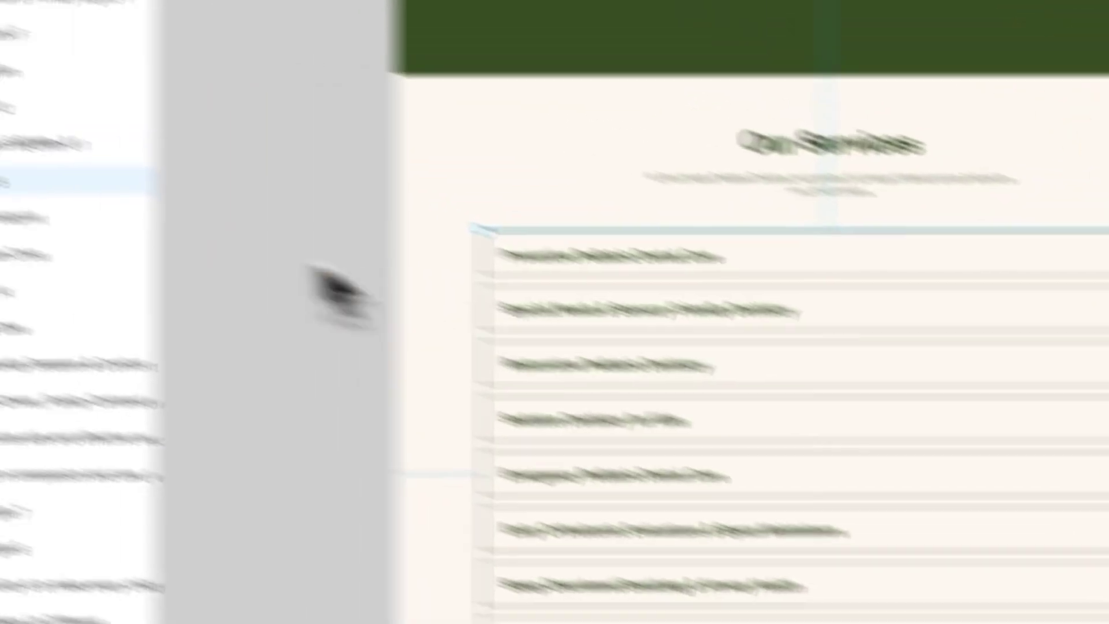
Step: Convert the services list in Figma from a frame to a plain group and run Figma to HTML with Framer on it
right_click(242, 262)
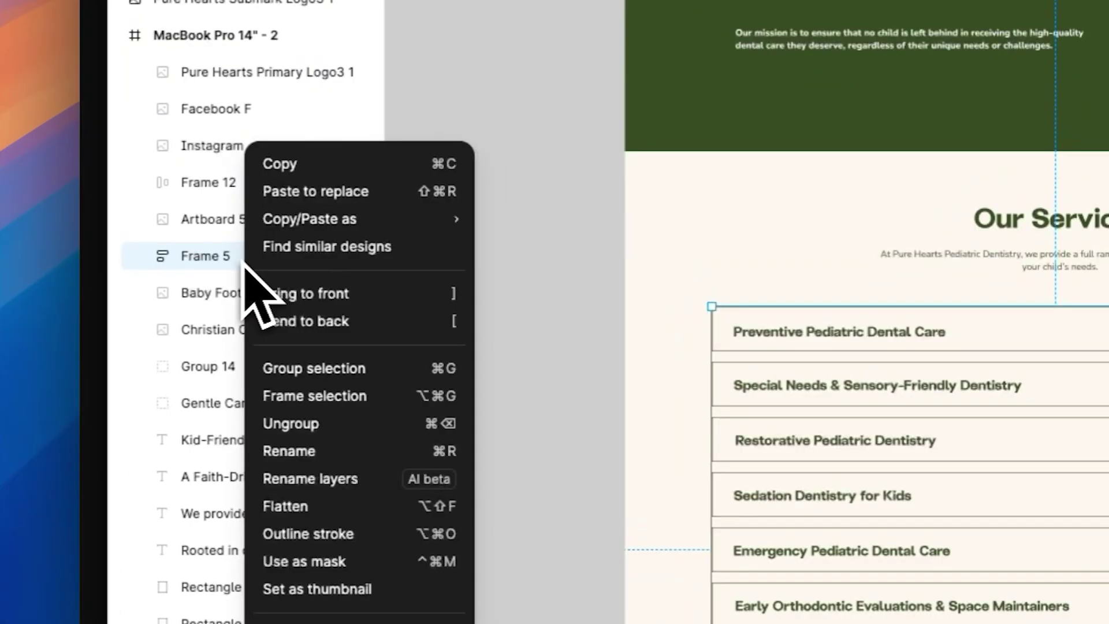
click(291, 424)
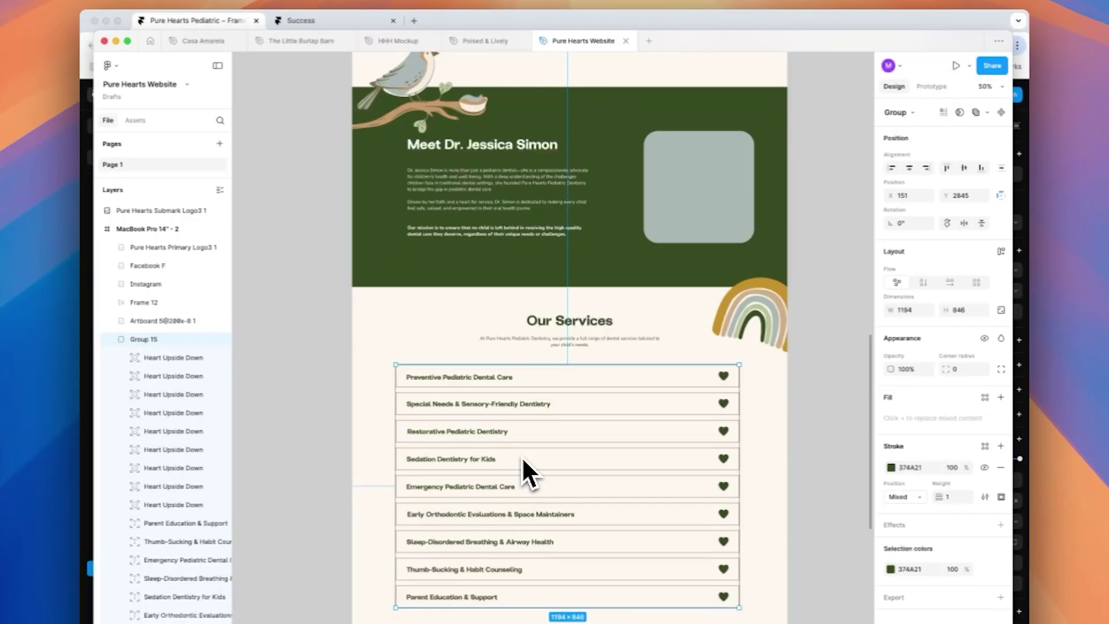
click(114, 340)
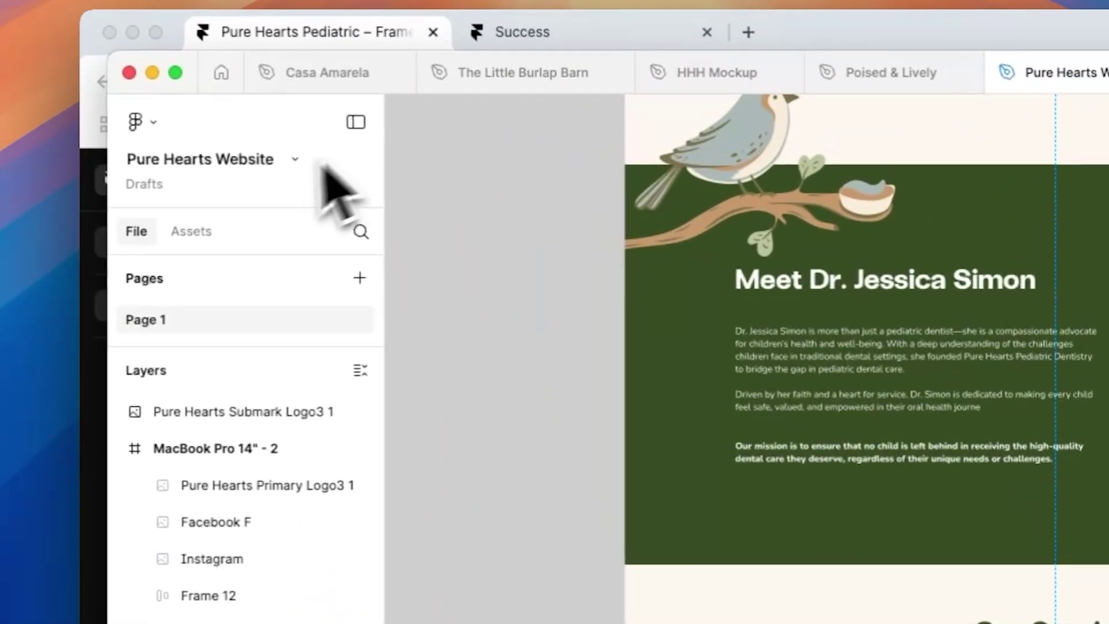
click(139, 124)
mouse_move(179, 429)
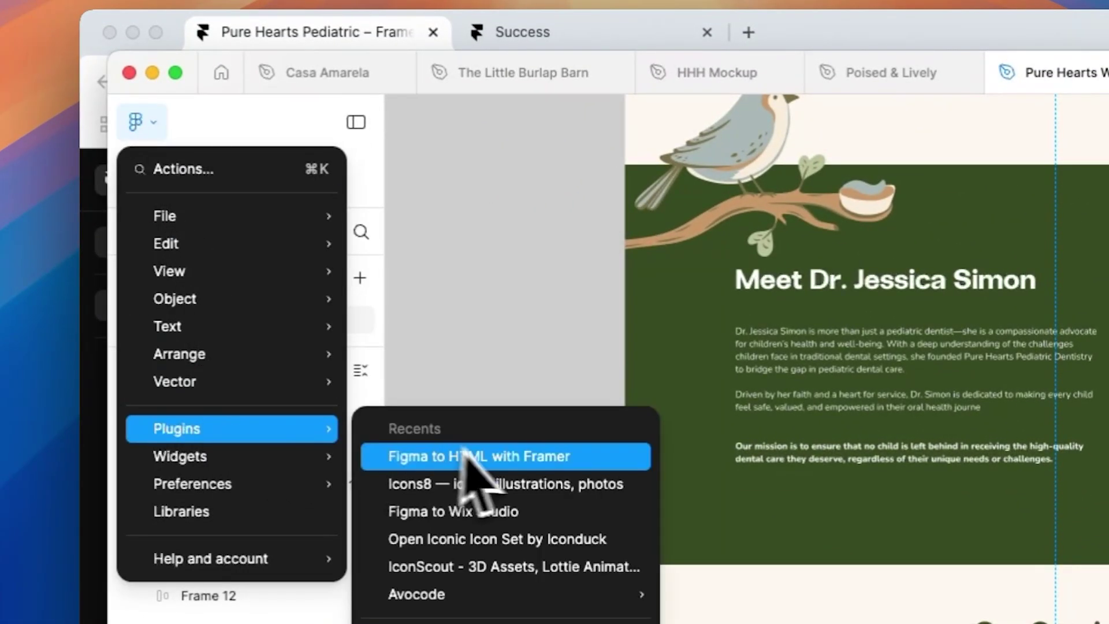
click(508, 456)
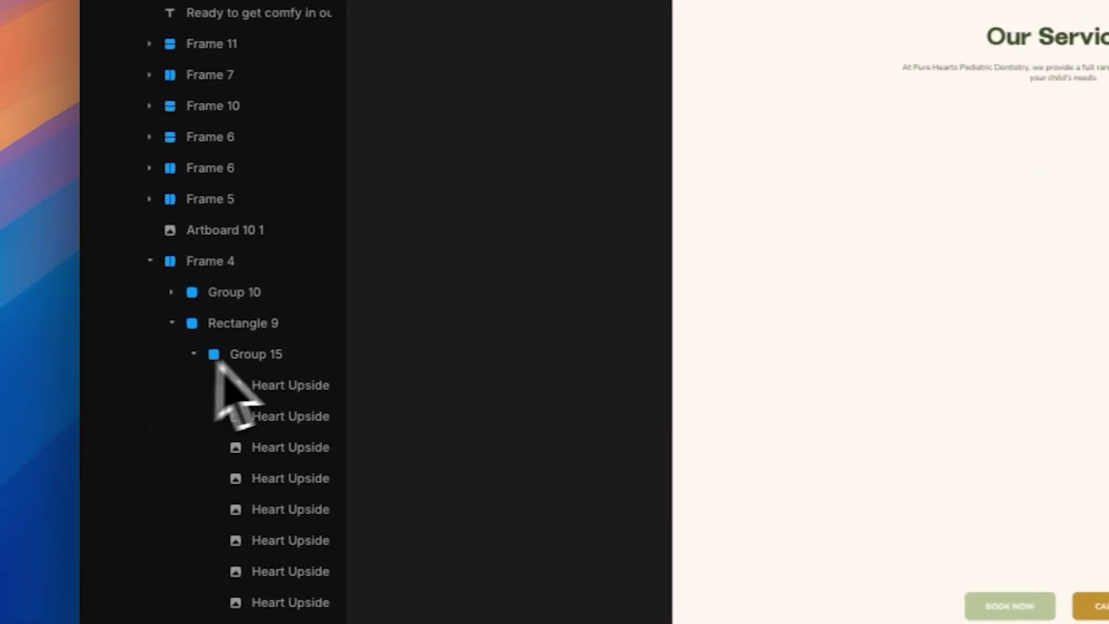
Step: Paste the services list group into Framer and centre it under the Our Services heading and intro text
click(272, 354)
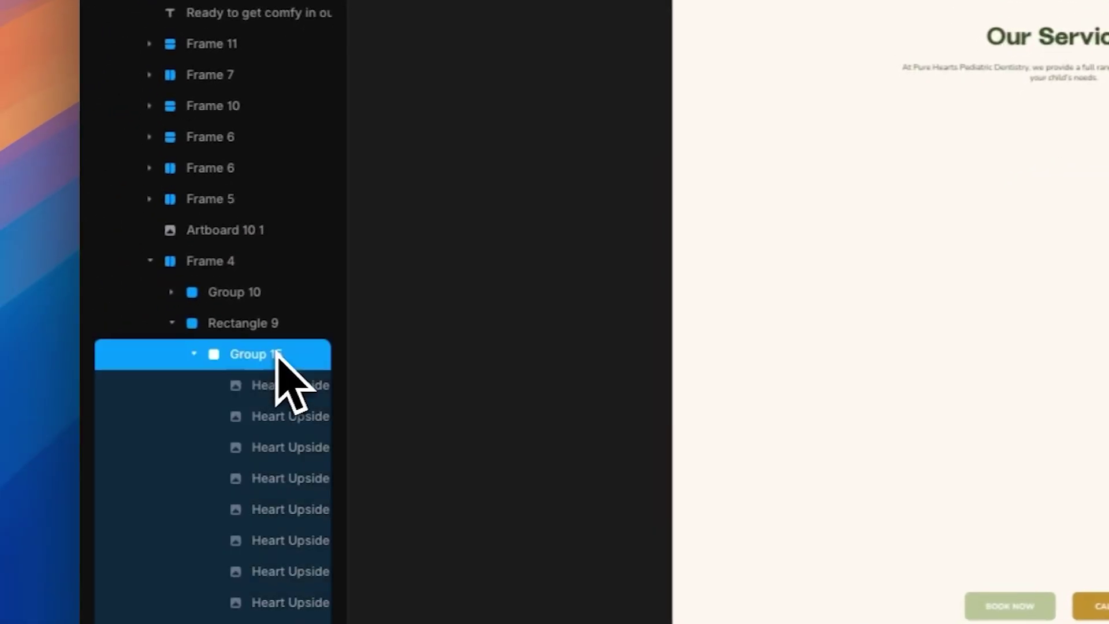
click(197, 354)
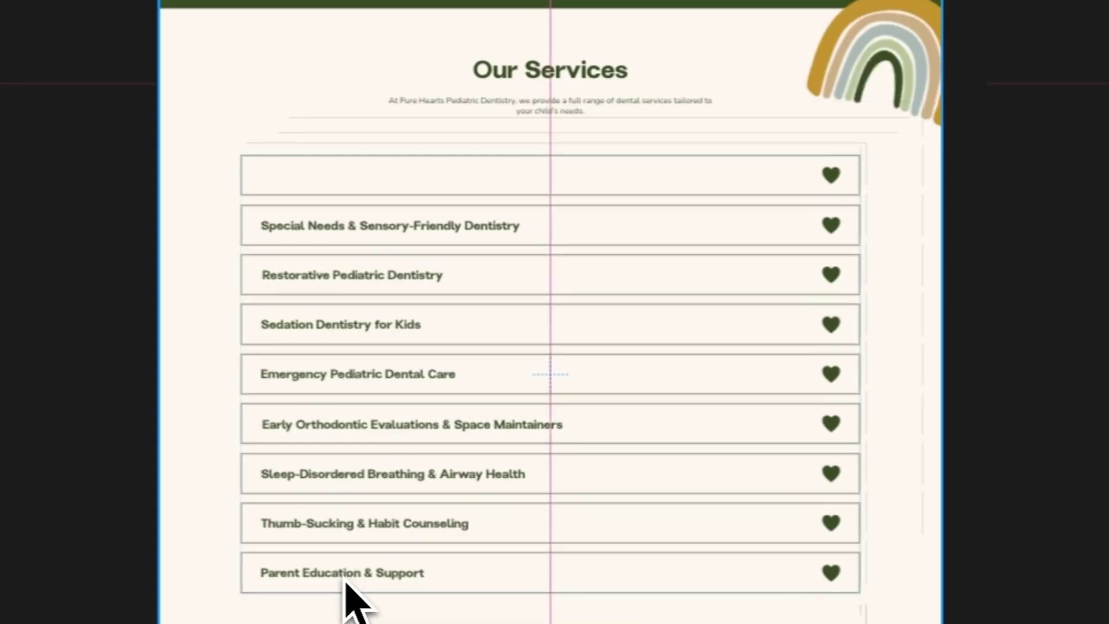
click(442, 217)
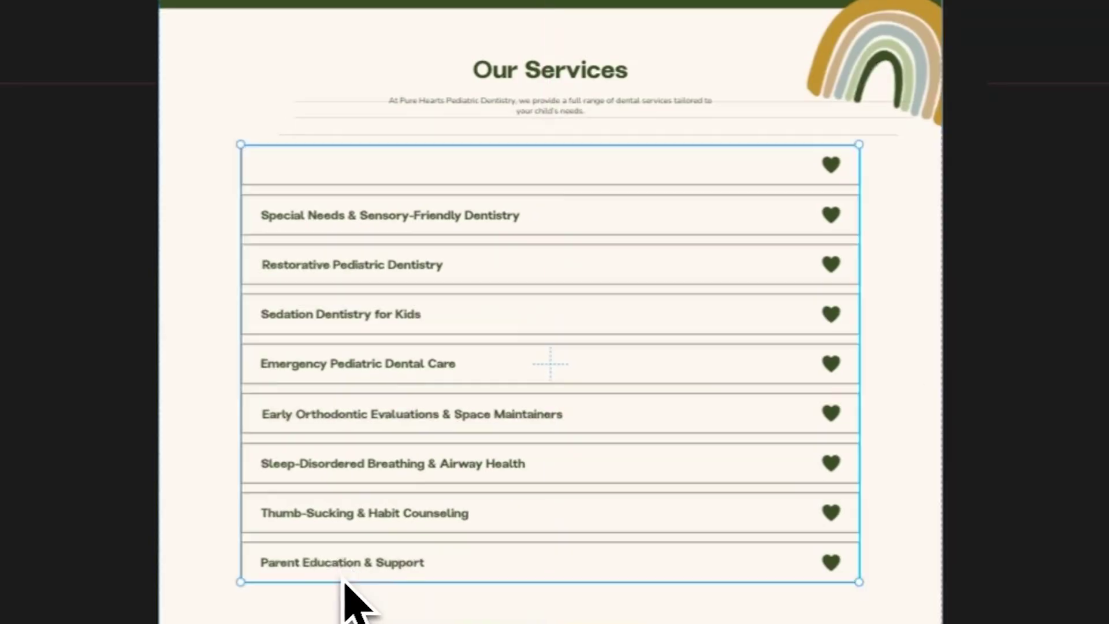
drag(401, 227, 396, 254)
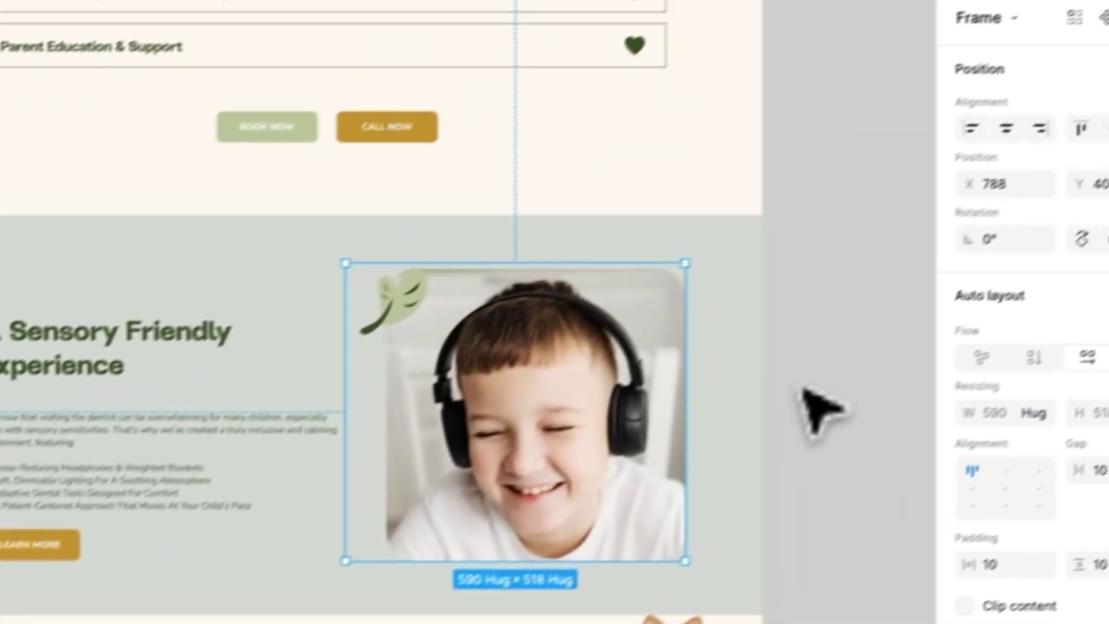
Step: In Figma, ungroup the boy's photo frame and export the Sensory Friendly heading, text, leaf and photo with Figma to HTML with Framer
click(800, 388)
click(912, 108)
right_click(138, 182)
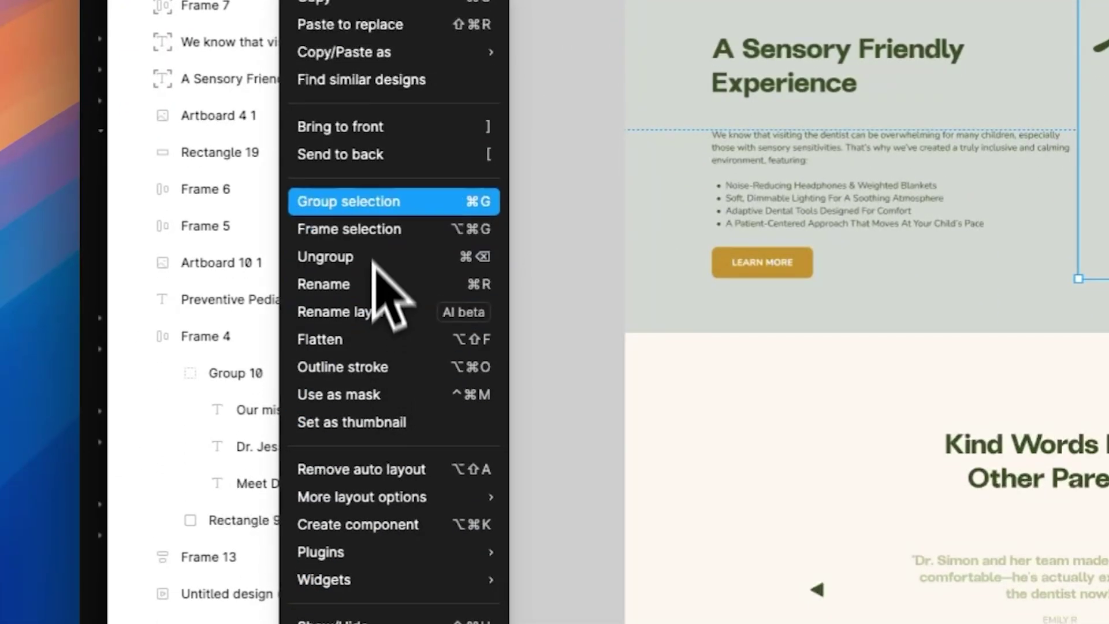
click(394, 257)
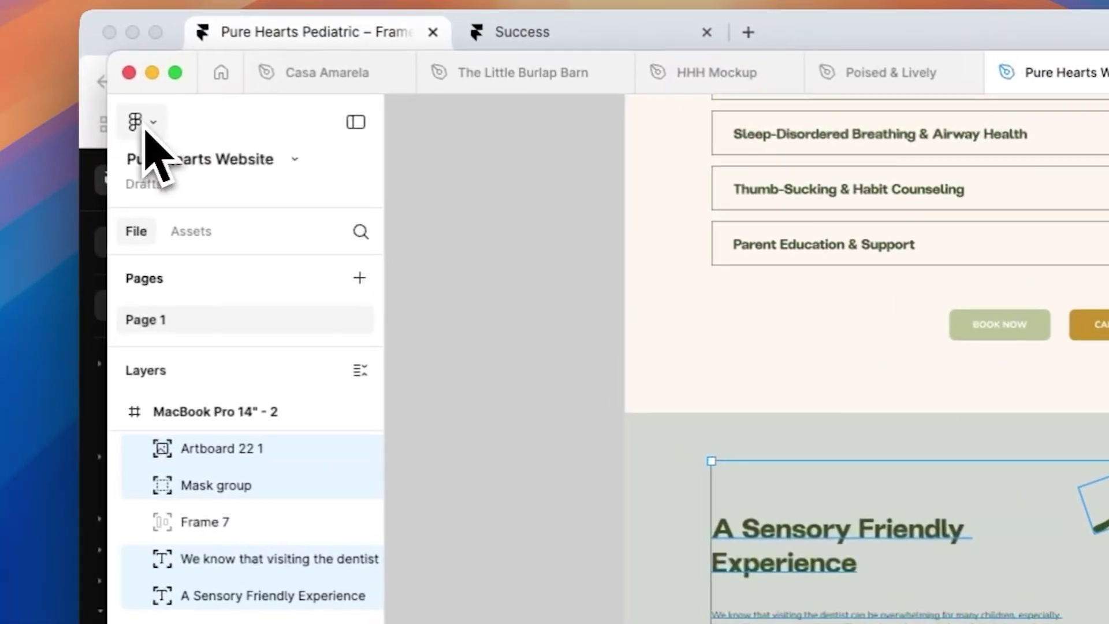
click(134, 122)
mouse_move(180, 431)
click(479, 456)
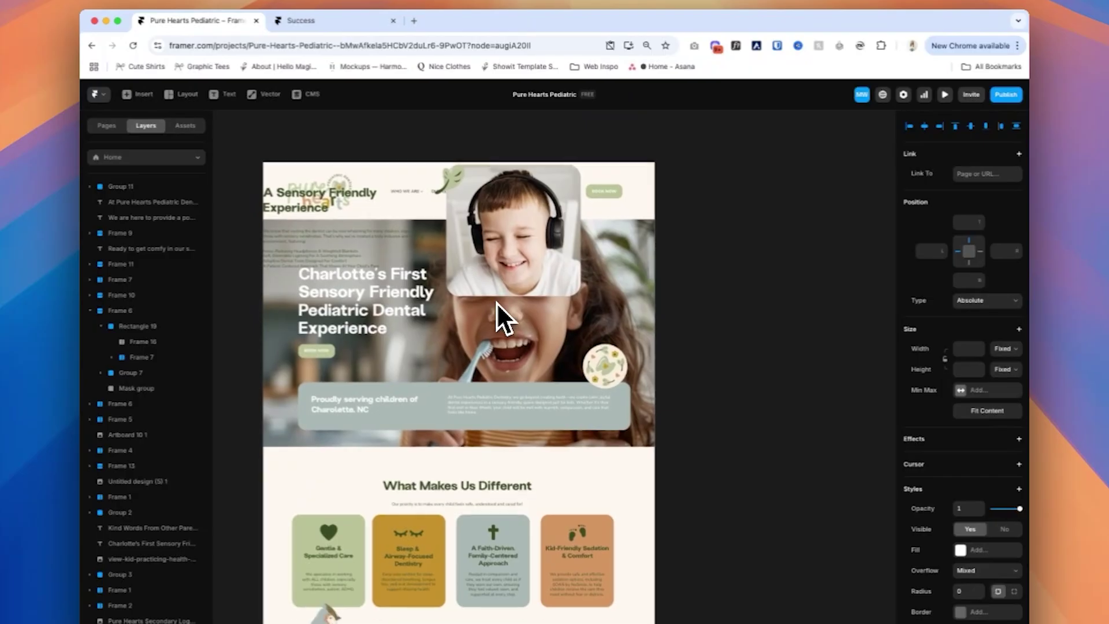
Step: Paste the Sensory Friendly heading, text, leaf and photo into Framer and position them in the grey-green section with the Learn More button
click(494, 269)
drag(515, 220, 552, 623)
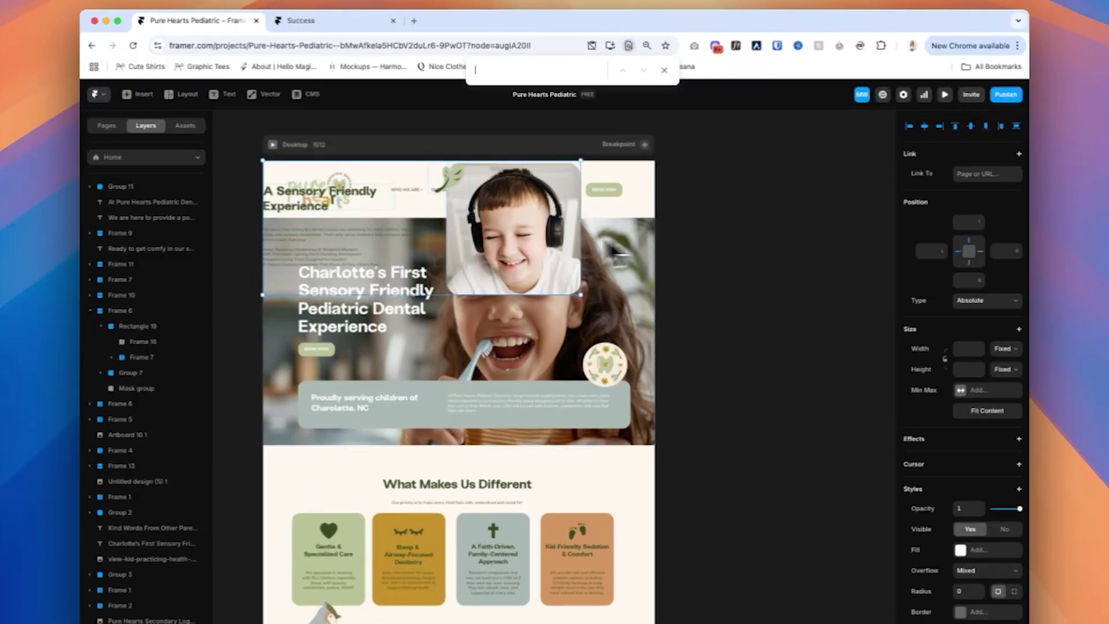
drag(343, 534, 823, 437)
scroll(832, 416, down, 6)
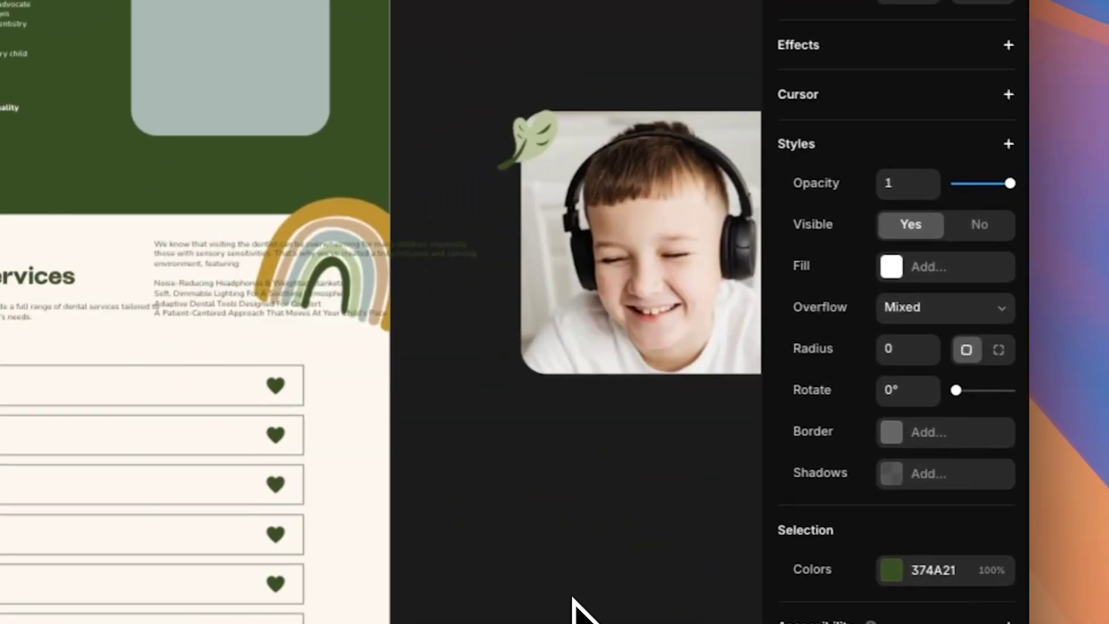
scroll(574, 600, down, 6)
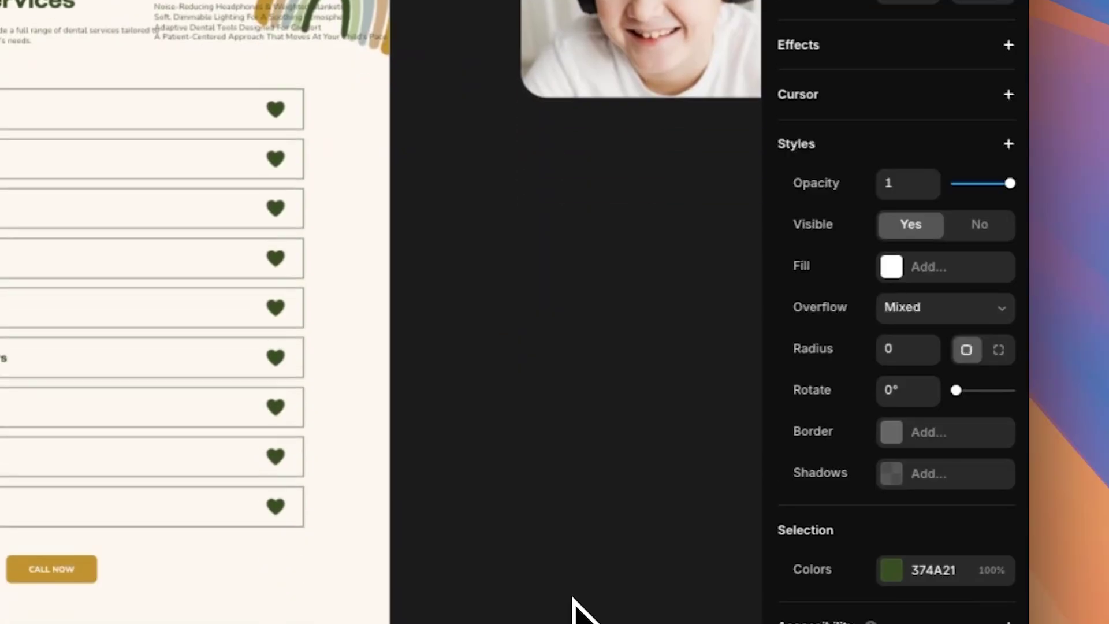
drag(683, 115, 435, 388)
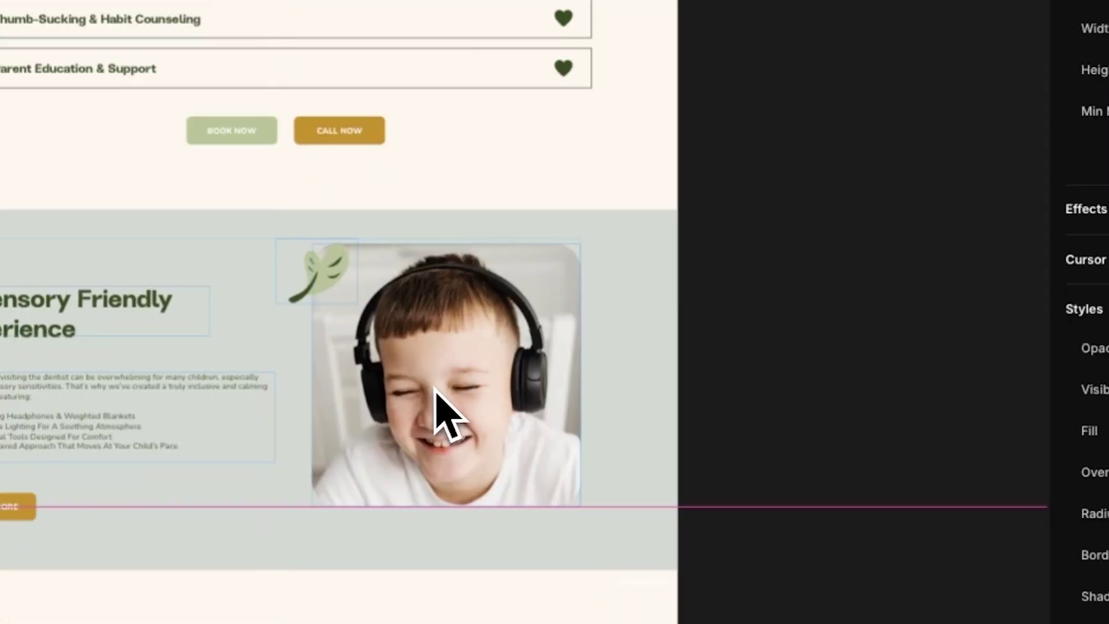
Step: Try to move the boy's photo within the Sensory Friendly section
double_click(396, 320)
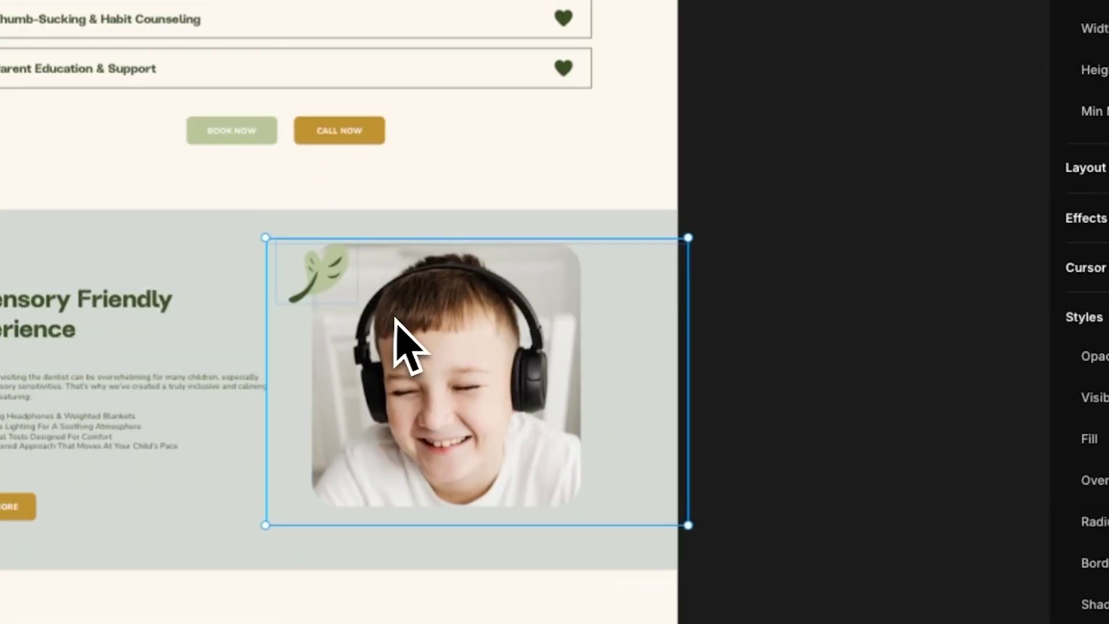
drag(395, 320, 422, 324)
key(super+z)
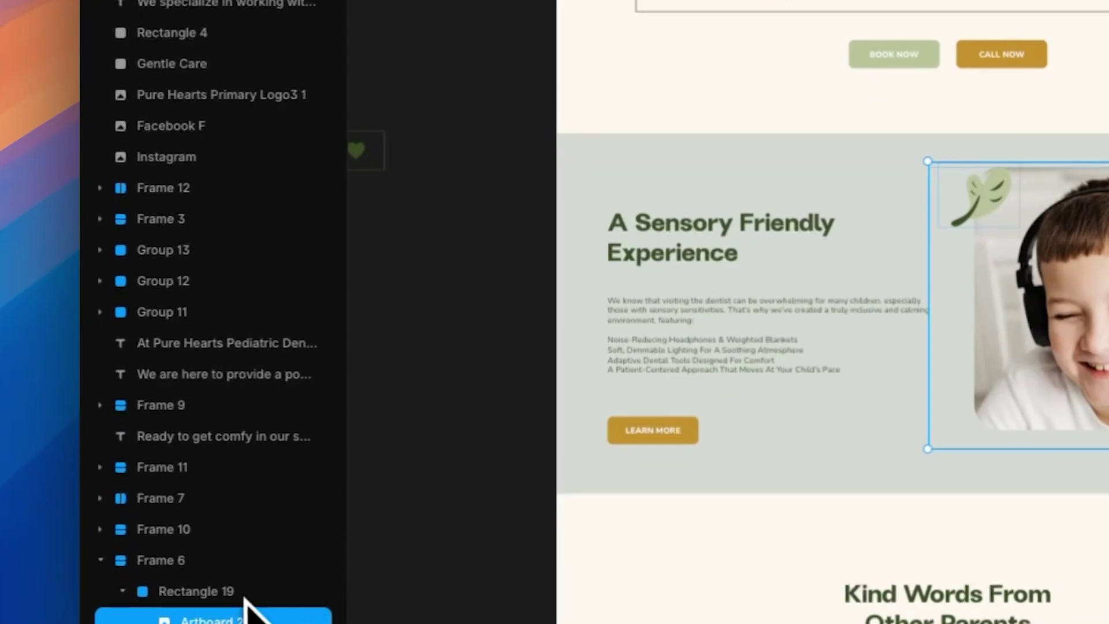
Step: Wrap the boy's photo Mask group in a stack and set the stack's width to Fit Content
scroll(214, 347, down, 3)
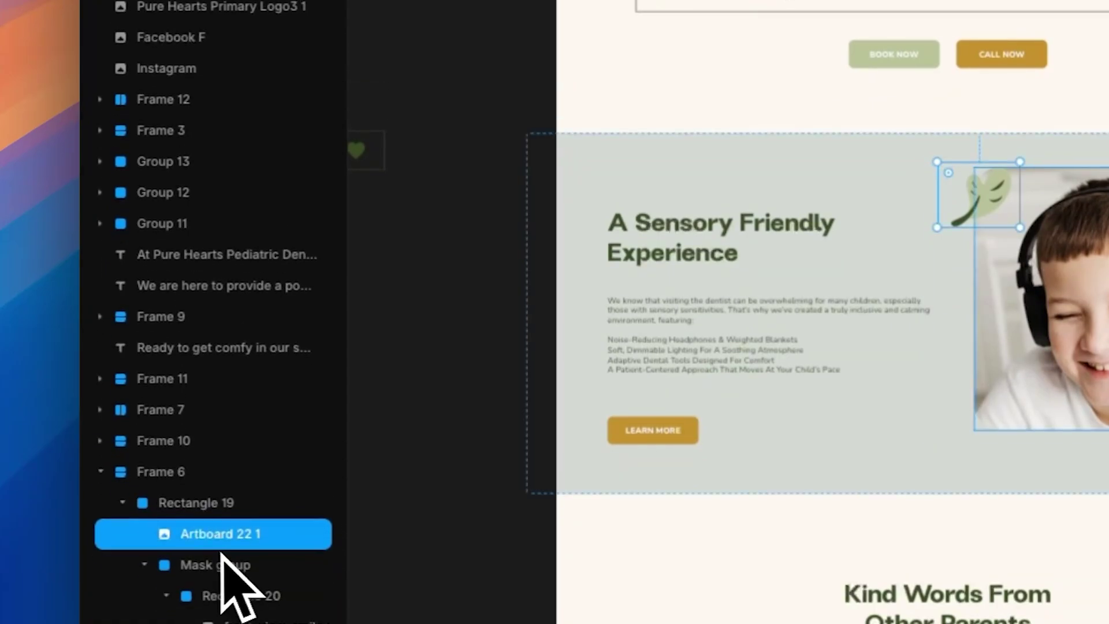
scroll(223, 563, down, 2)
click(226, 508)
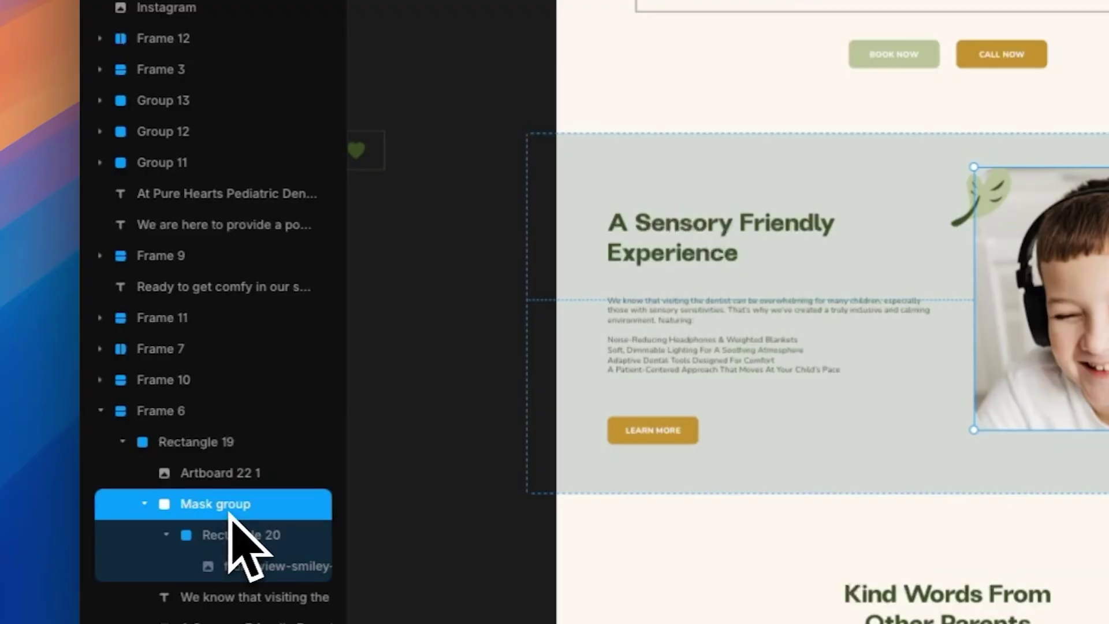
click(144, 504)
drag(1097, 362, 1100, 376)
right_click(249, 504)
click(315, 407)
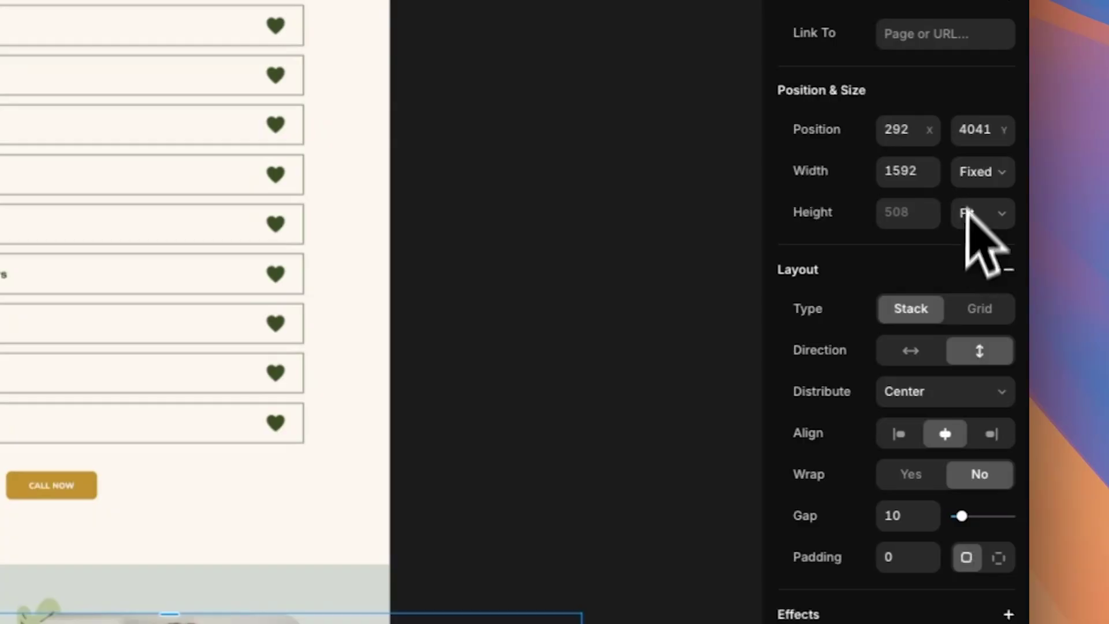
click(970, 178)
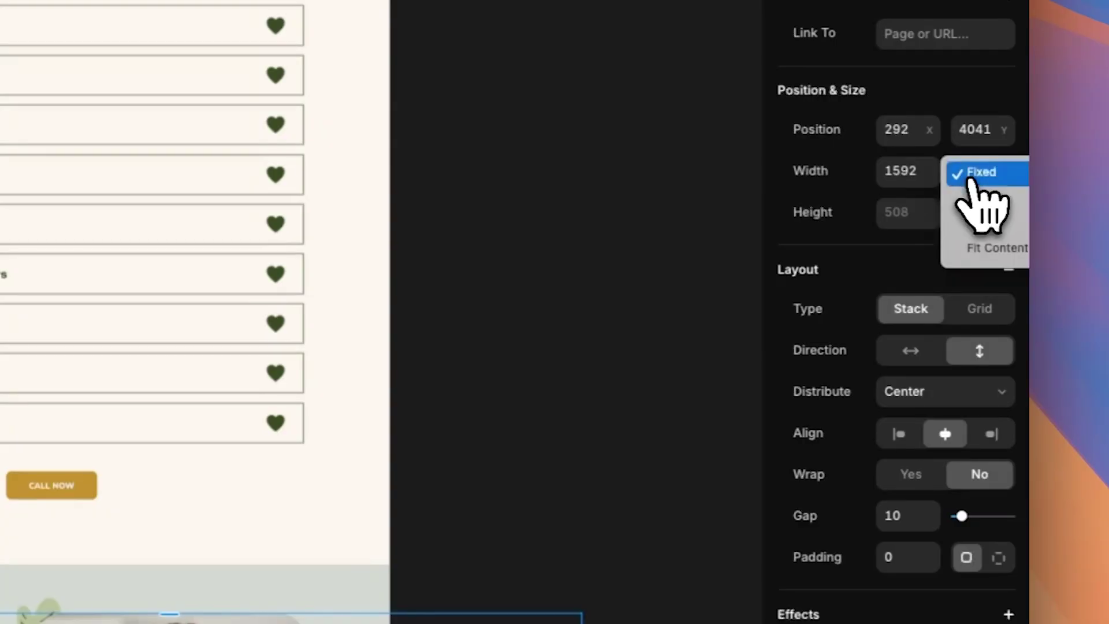
click(982, 249)
Step: Reposition the boy's photo beside the Sensory Friendly text, with the leaf overlapping its upper-left corner
double_click(391, 417)
drag(391, 417, 575, 426)
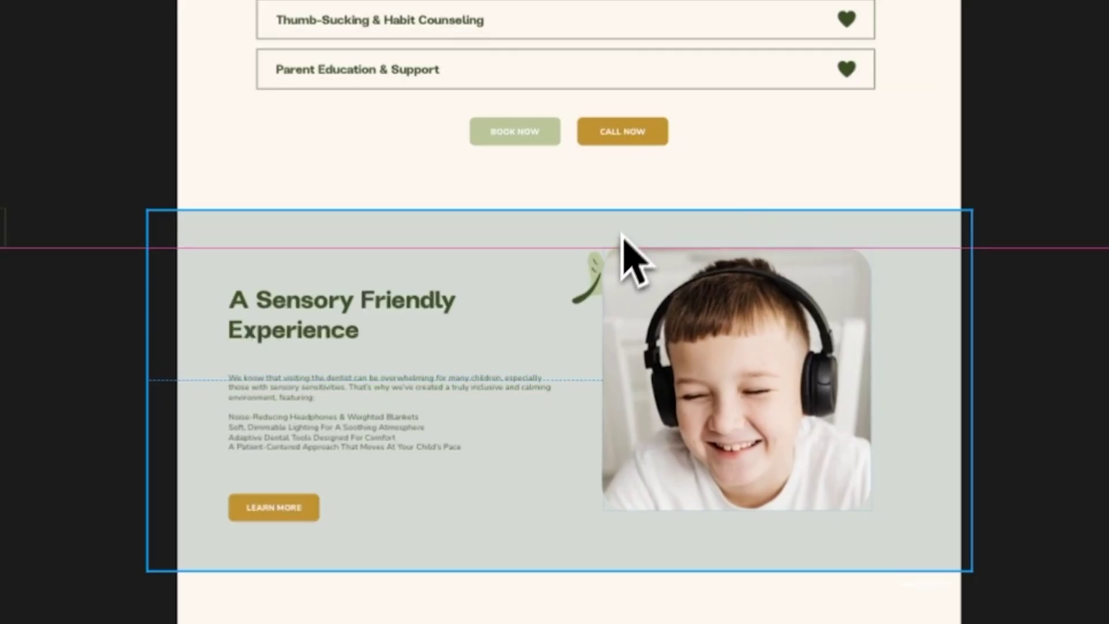
click(520, 515)
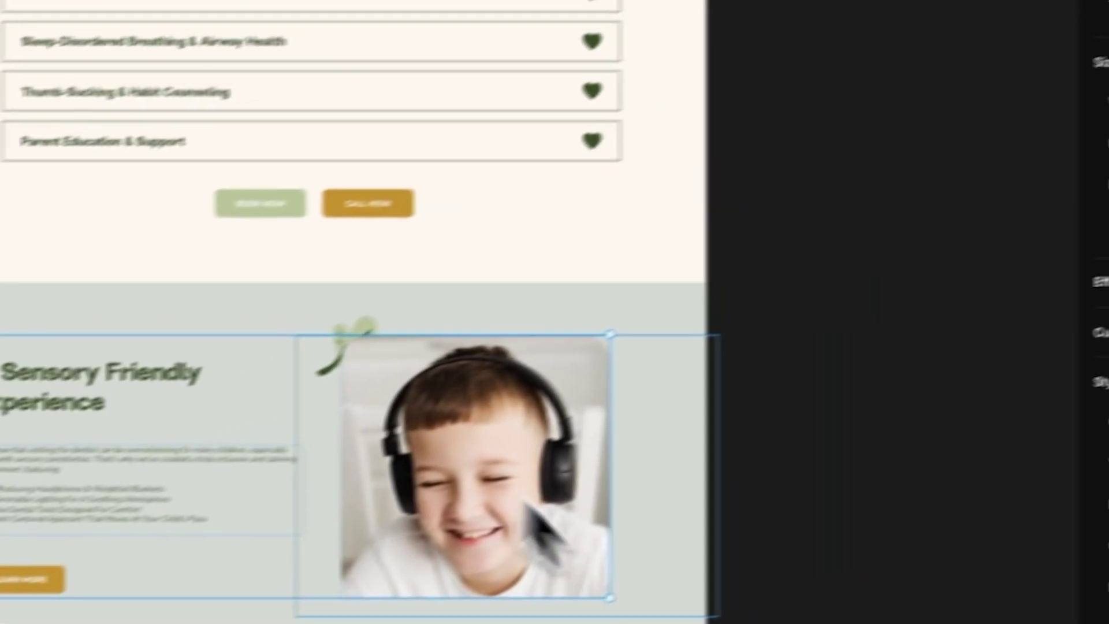
double_click(403, 361)
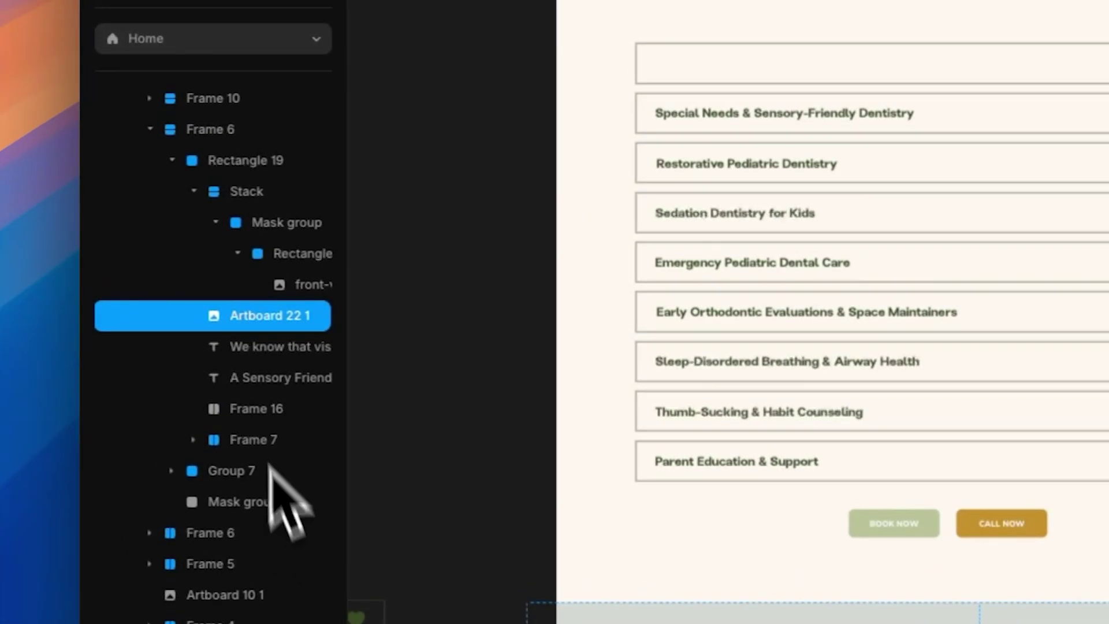
Step: Move the leaf artwork's layer out of Rectangle 19 to directly above Frame 6 in the layer order
scroll(243, 349, up, 2)
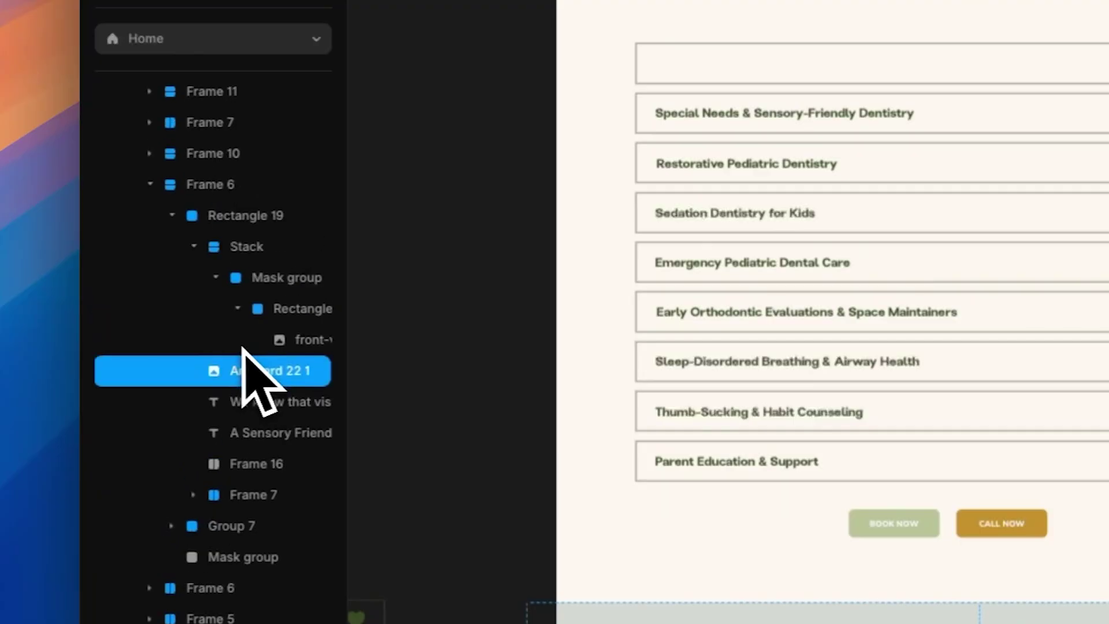
drag(250, 375, 243, 222)
mouse_move(242, 185)
mouse_down()
mouse_move(243, 163)
mouse_move(247, 178)
mouse_up()
scroll(272, 181, up, 3)
scroll(581, 384, down, 2)
click(419, 266)
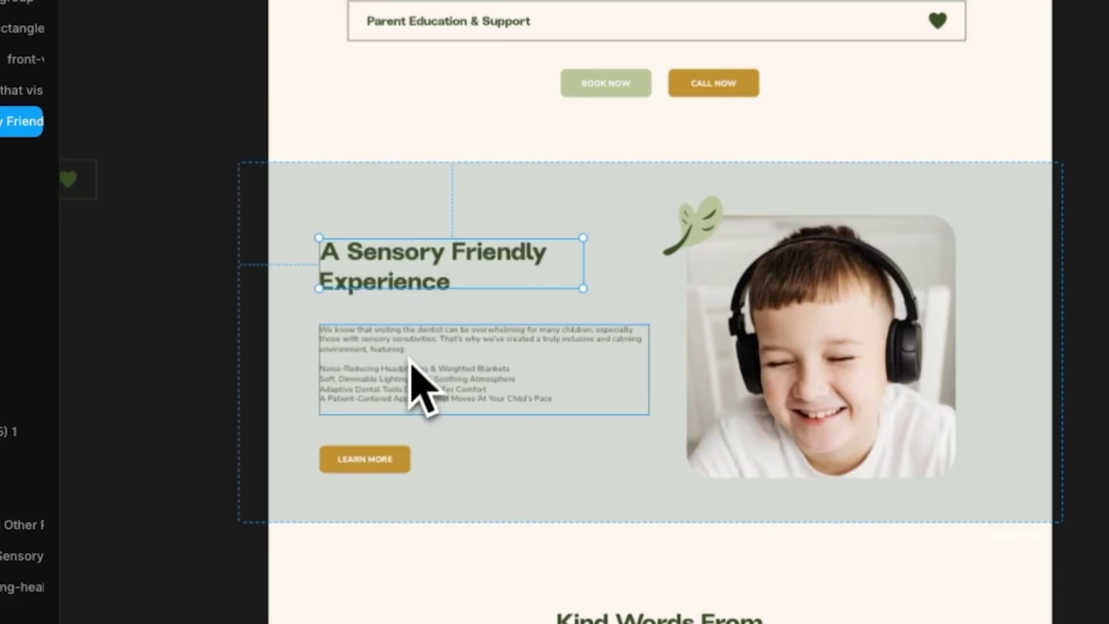
shift+click(409, 357)
click(411, 497)
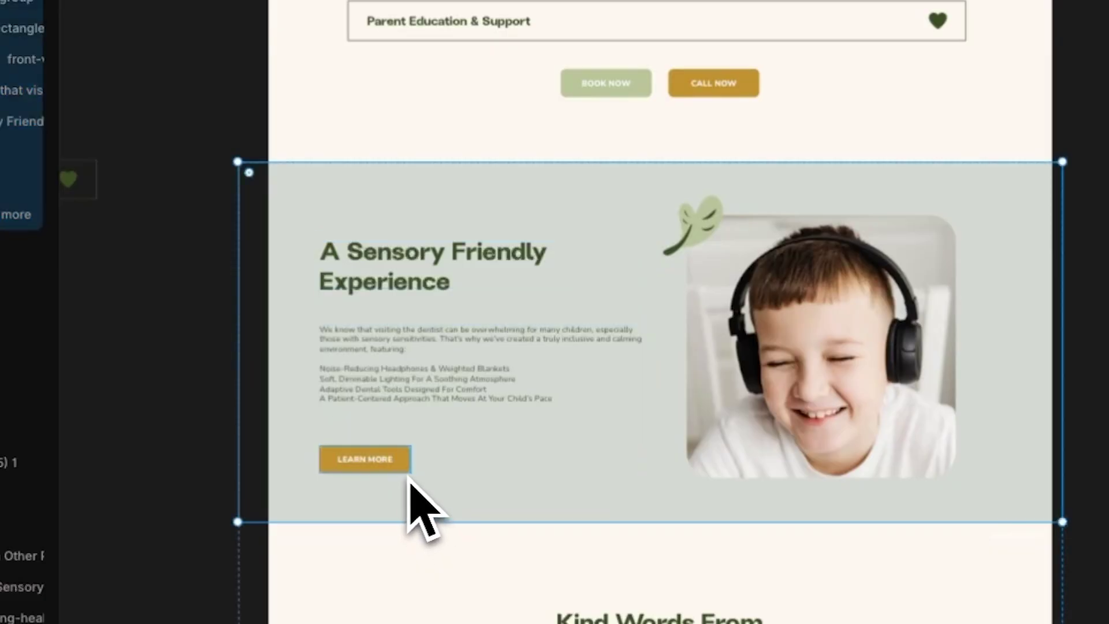
click(401, 470)
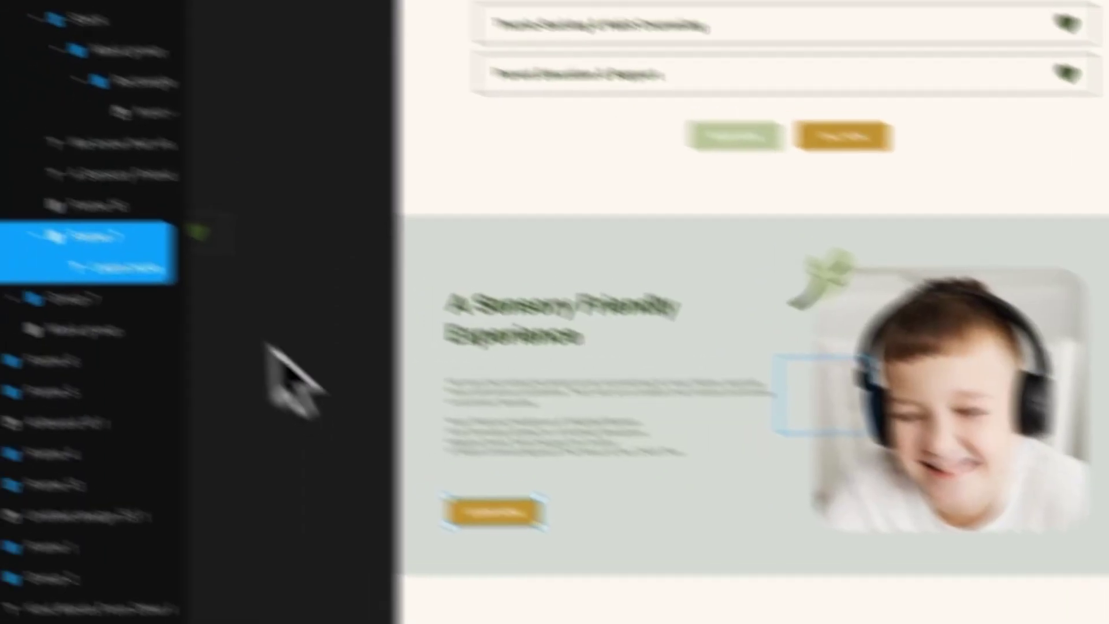
right_click(9, 203)
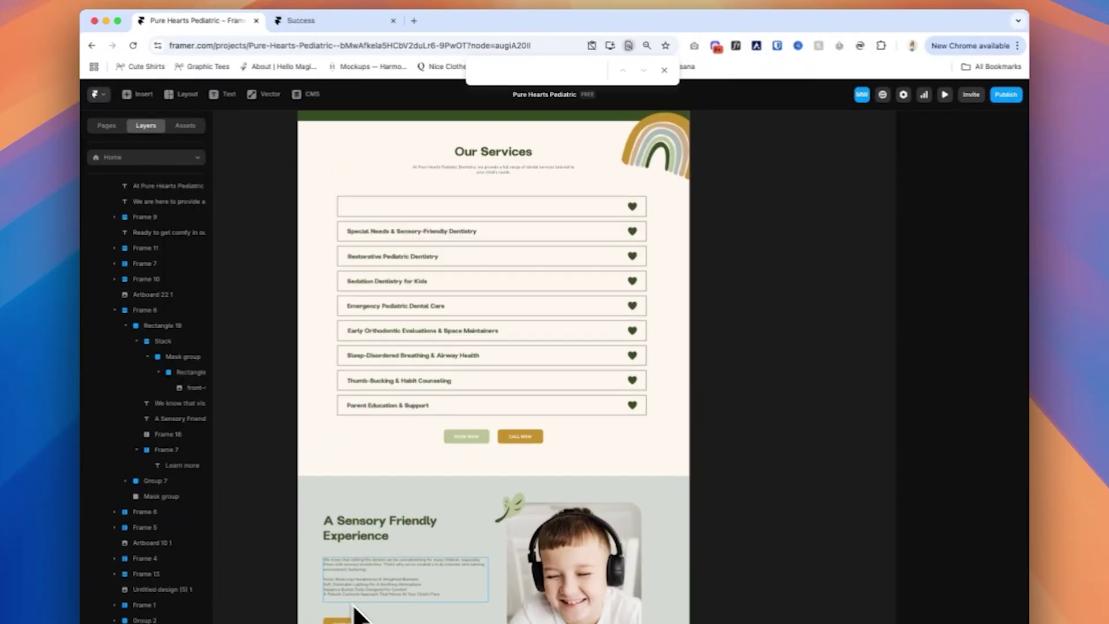
click(373, 620)
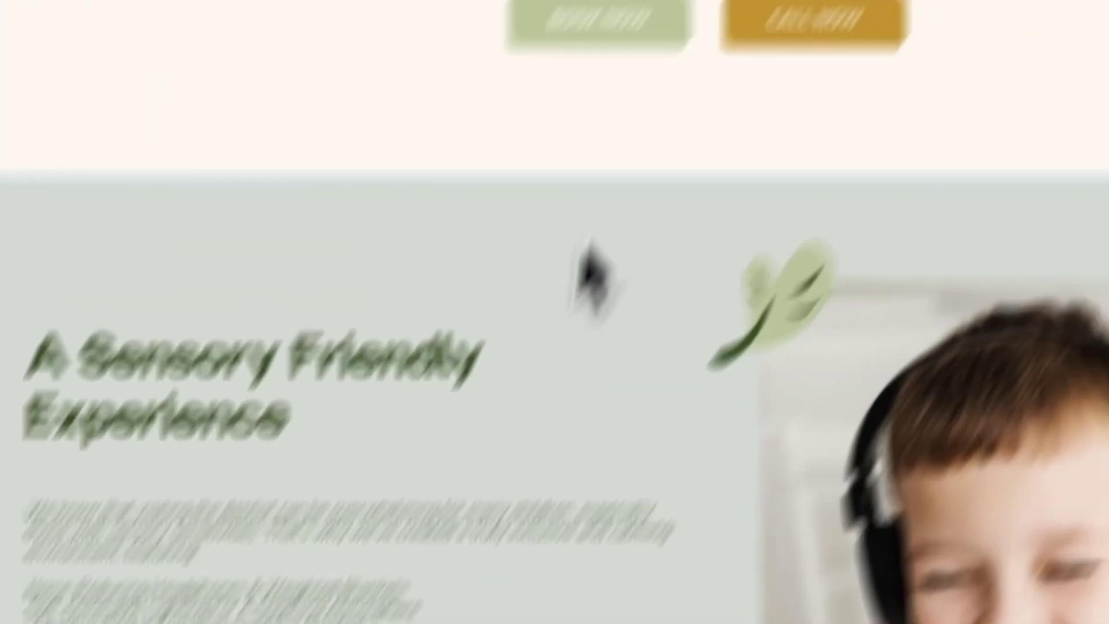
Step: Turn the green BOOK NOW button under the services list into a component named "Button (Green)"
click(663, 29)
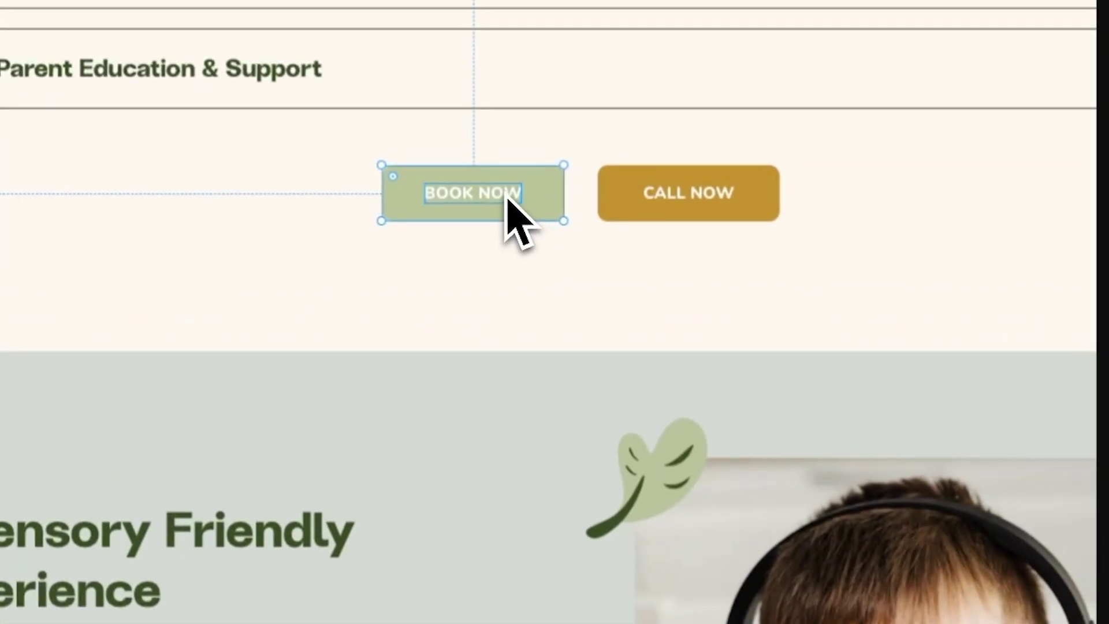
right_click(508, 220)
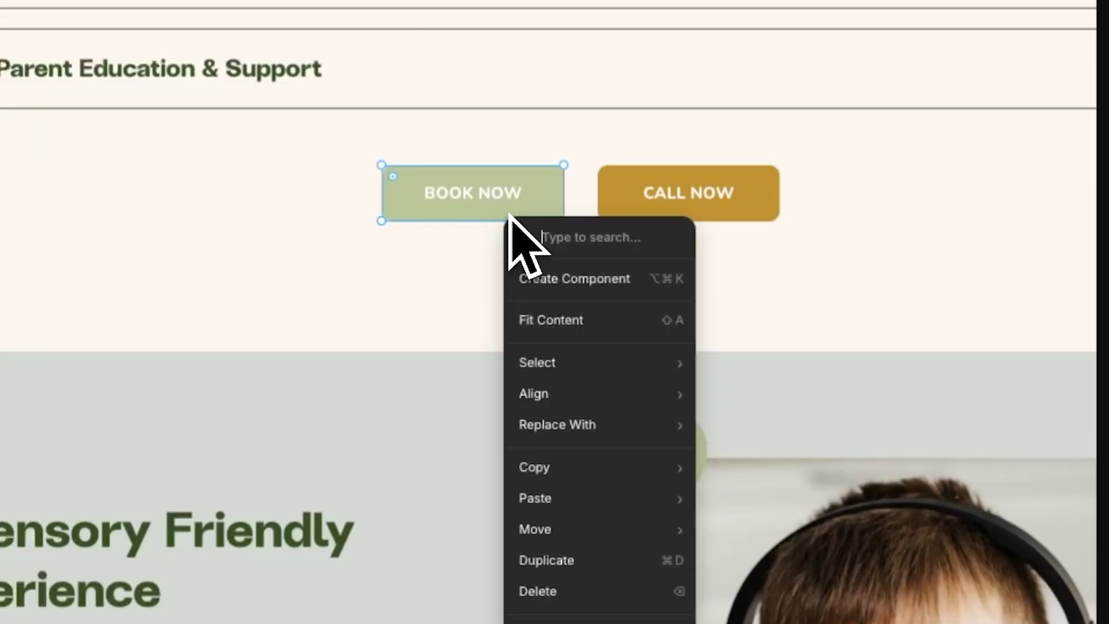
click(546, 279)
text(Button )
text((Green)
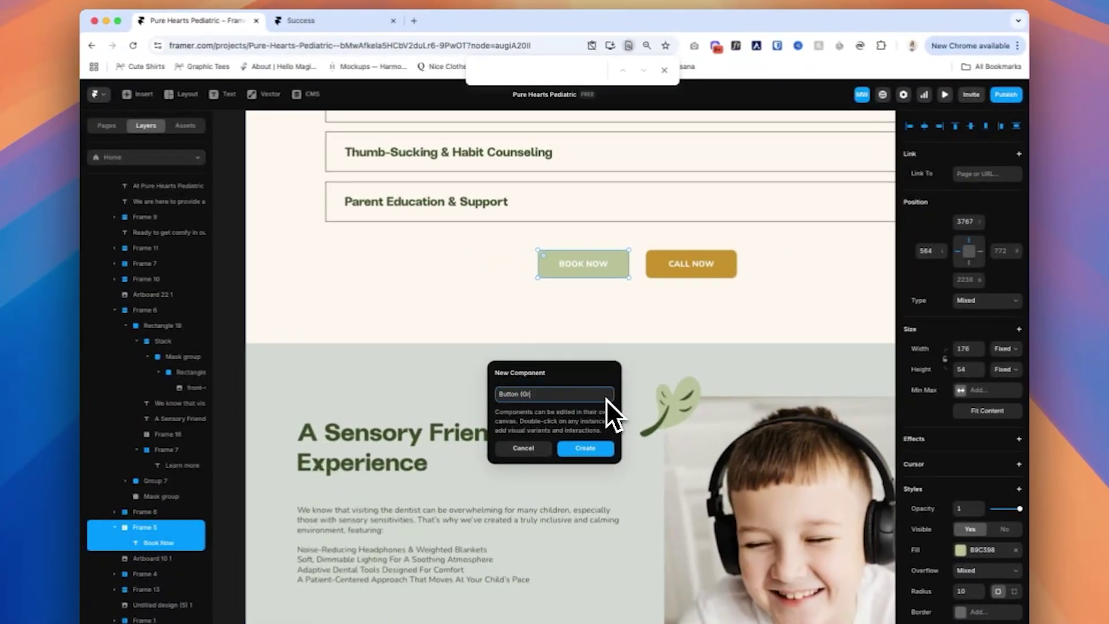
text())
key(Return)
Step: Open the Button (Green) component from the assets and place a copy of the BOOK NOW button beside Variant 1
click(106, 125)
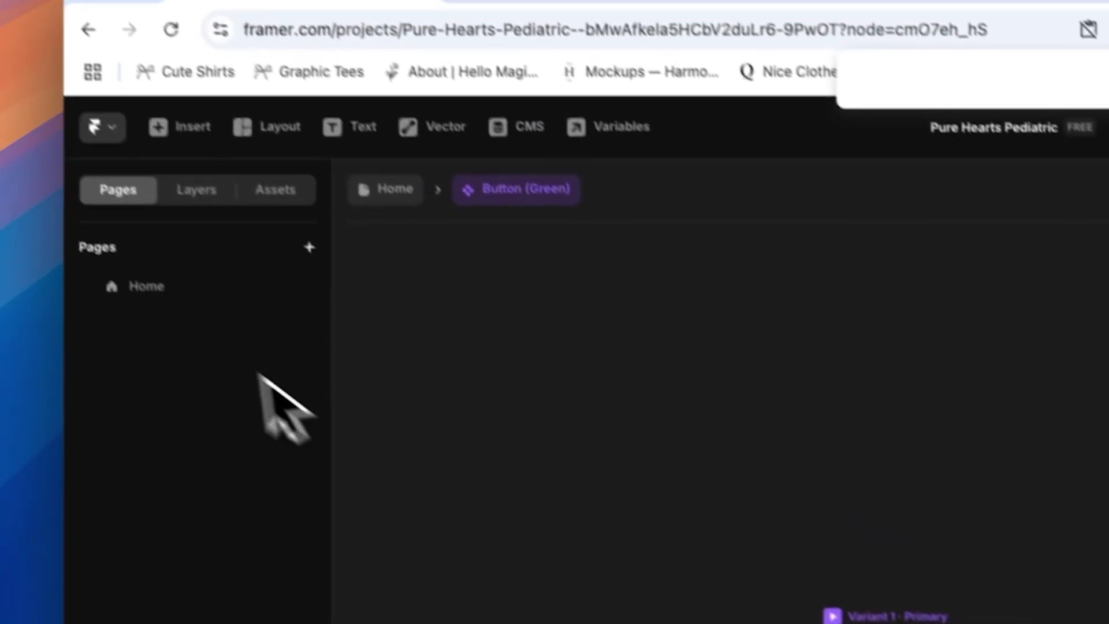
click(64, 138)
click(48, 44)
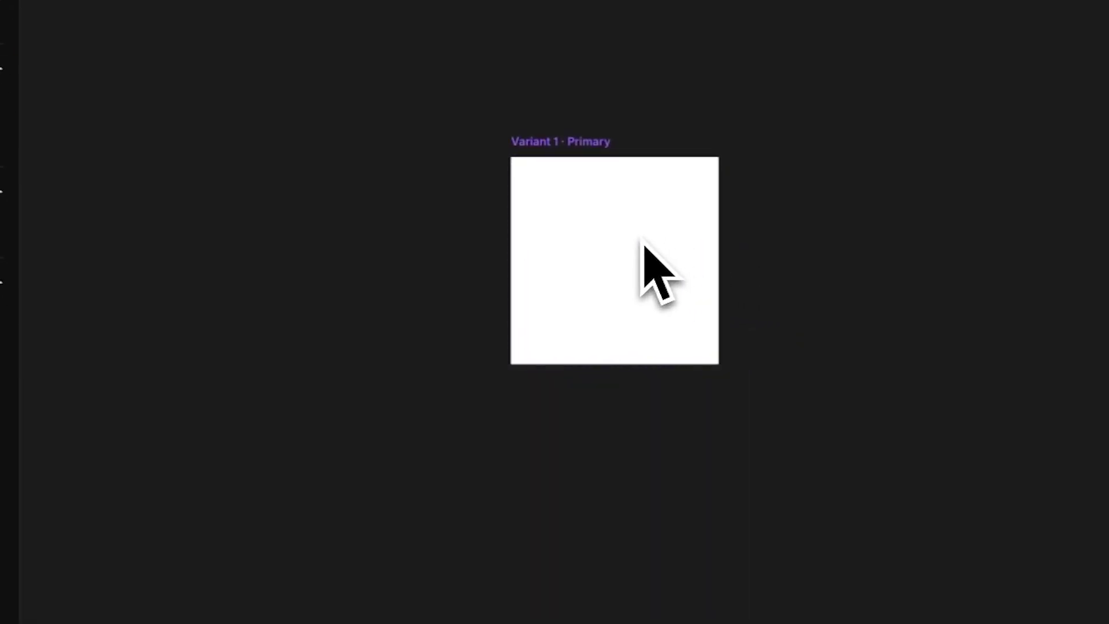
scroll(639, 240, right, 5)
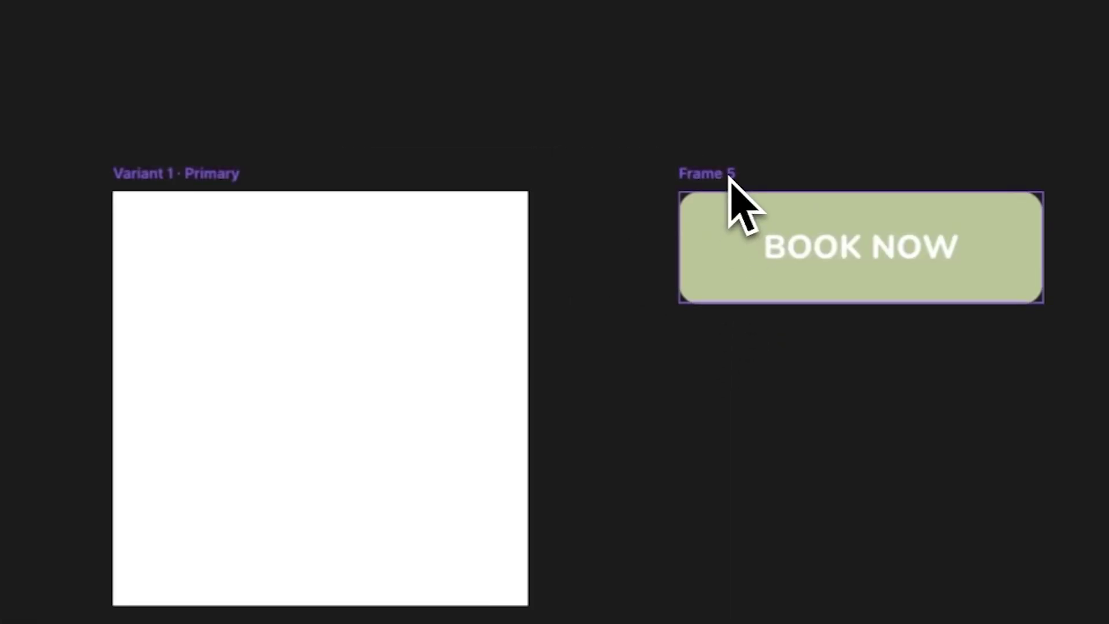
right_click(722, 179)
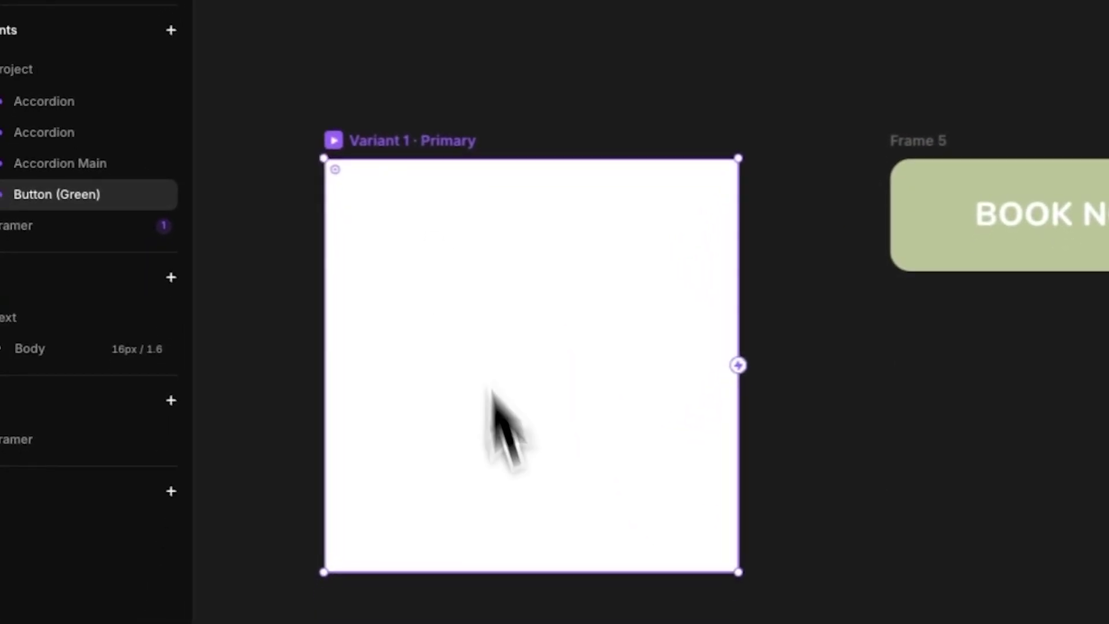
Step: Resize Variant 1 to about the size of the adjacent BOOK NOW button, with a B9C398 fill and rounded corners
drag(518, 570, 577, 306)
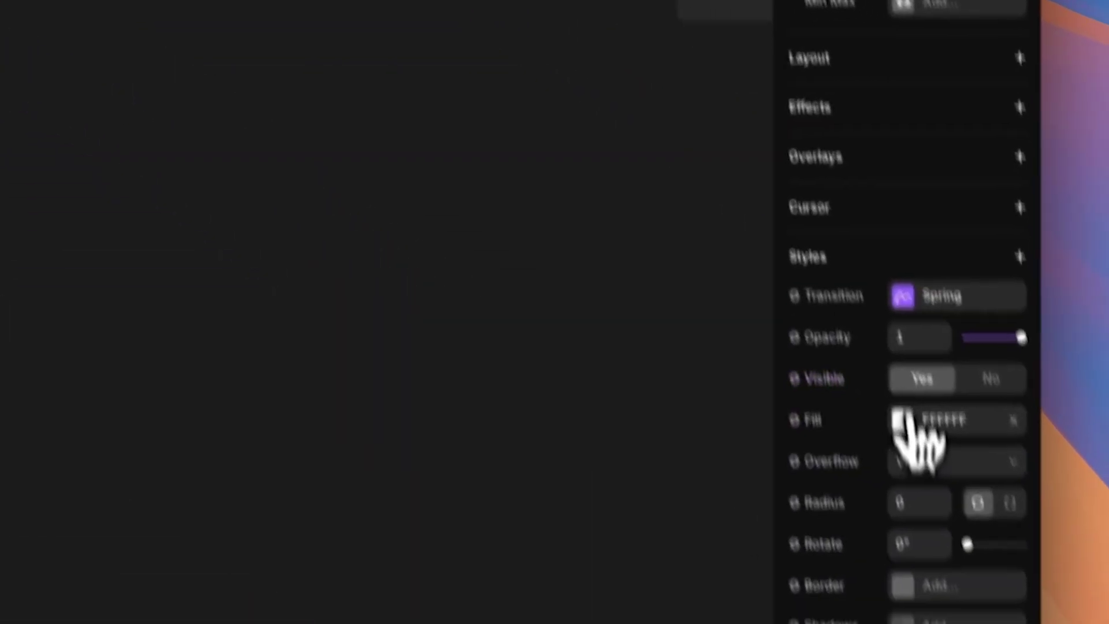
click(899, 317)
click(675, 614)
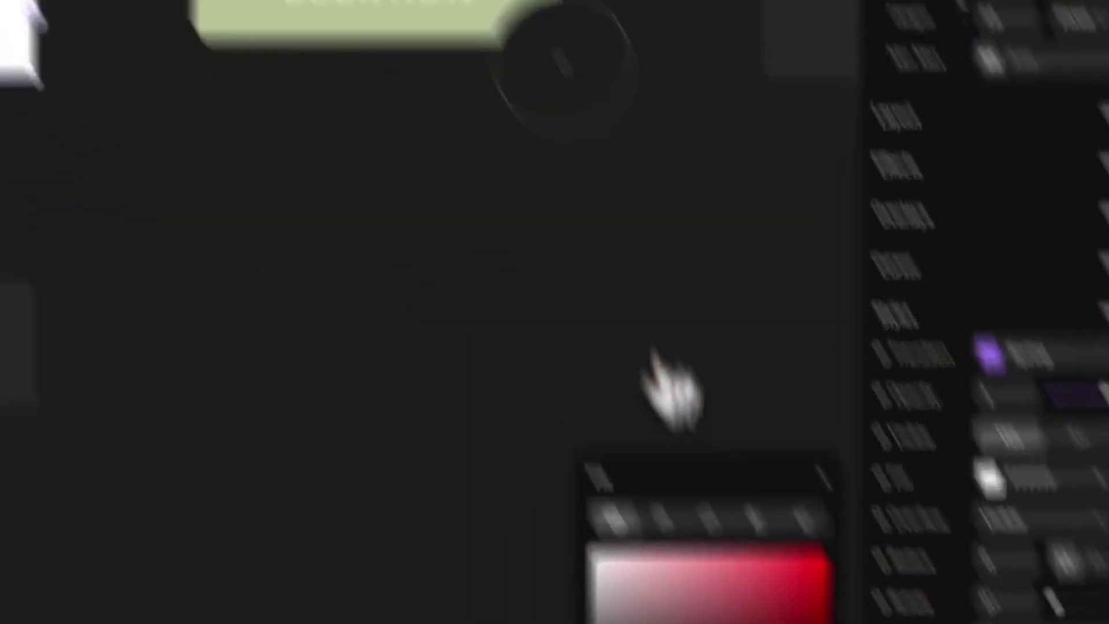
click(681, 267)
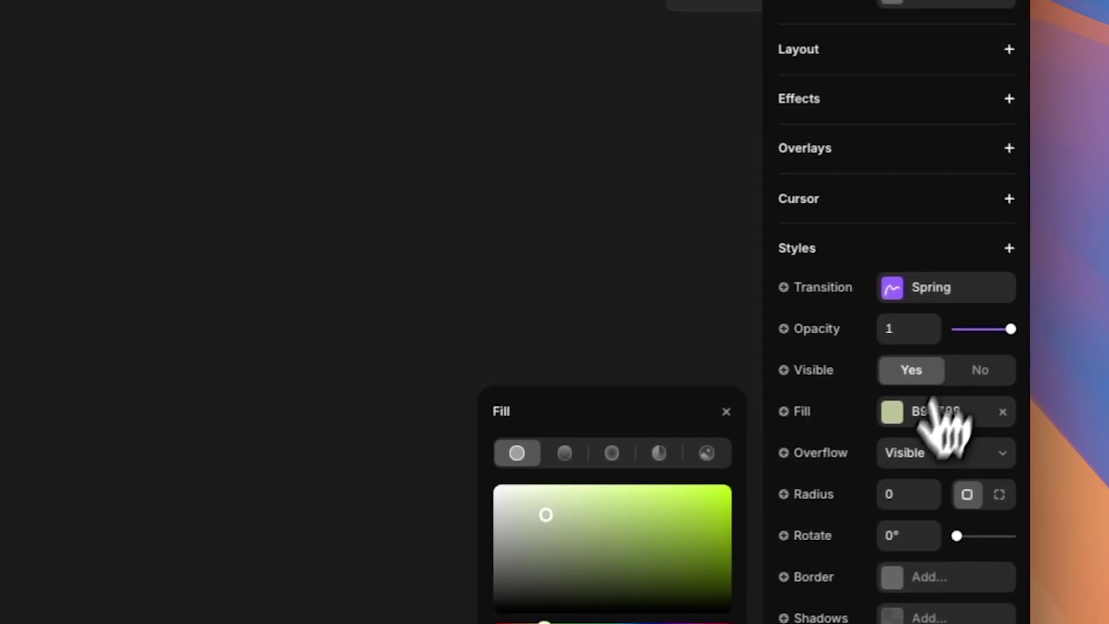
click(896, 495)
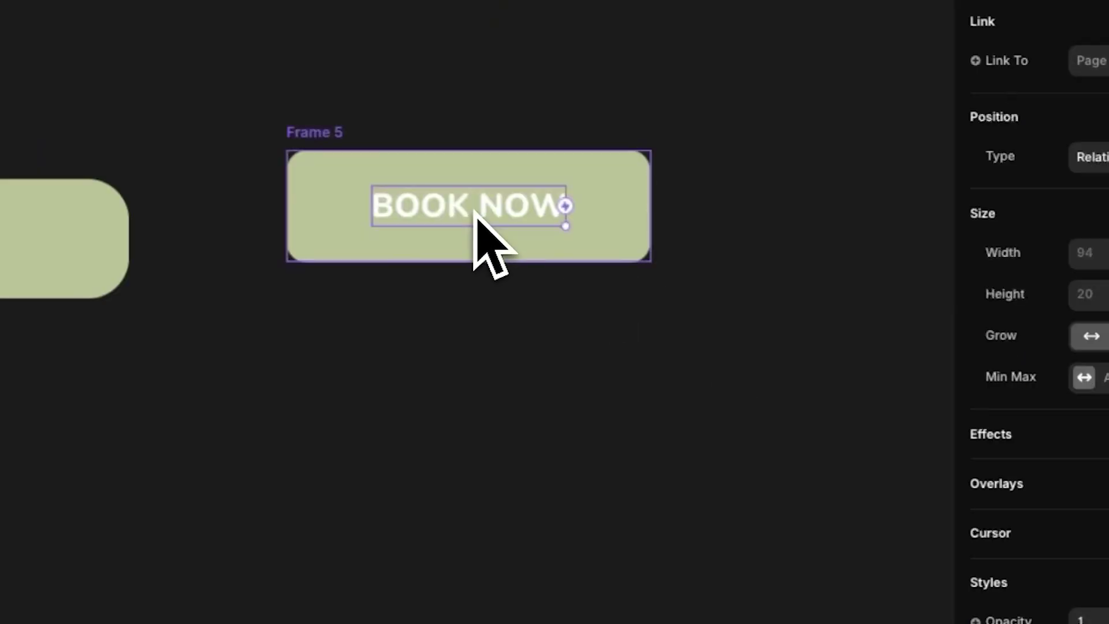
Step: Add centred white "BOOK NOW" text to Variant 1 and match its corner radius to the reference button Frame 5
click(557, 394)
click(341, 169)
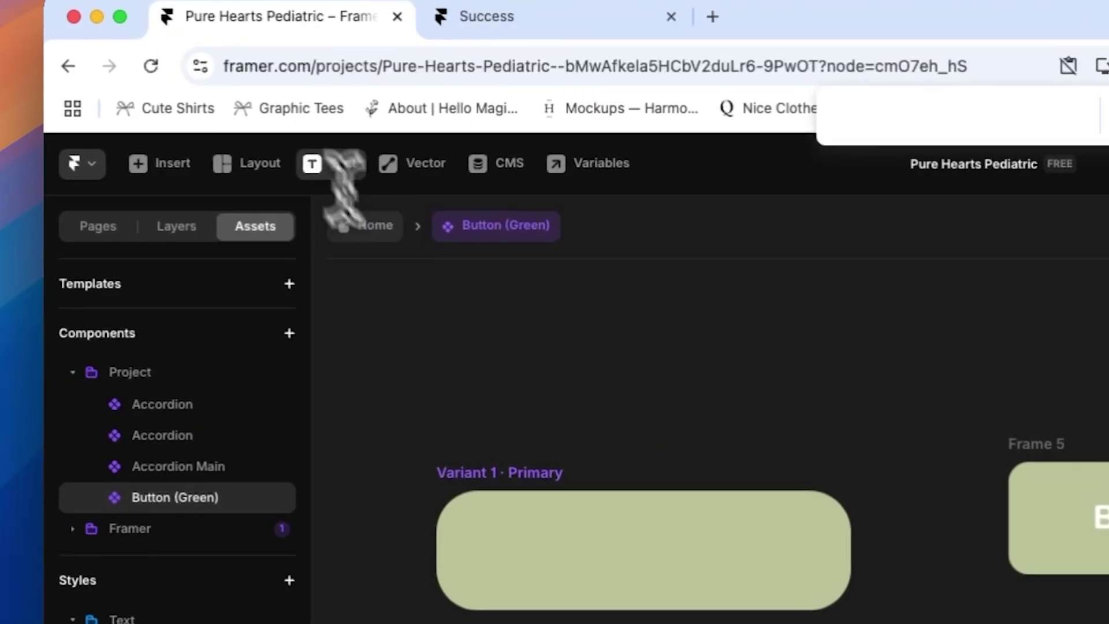
click(543, 551)
text(BOOK NOW)
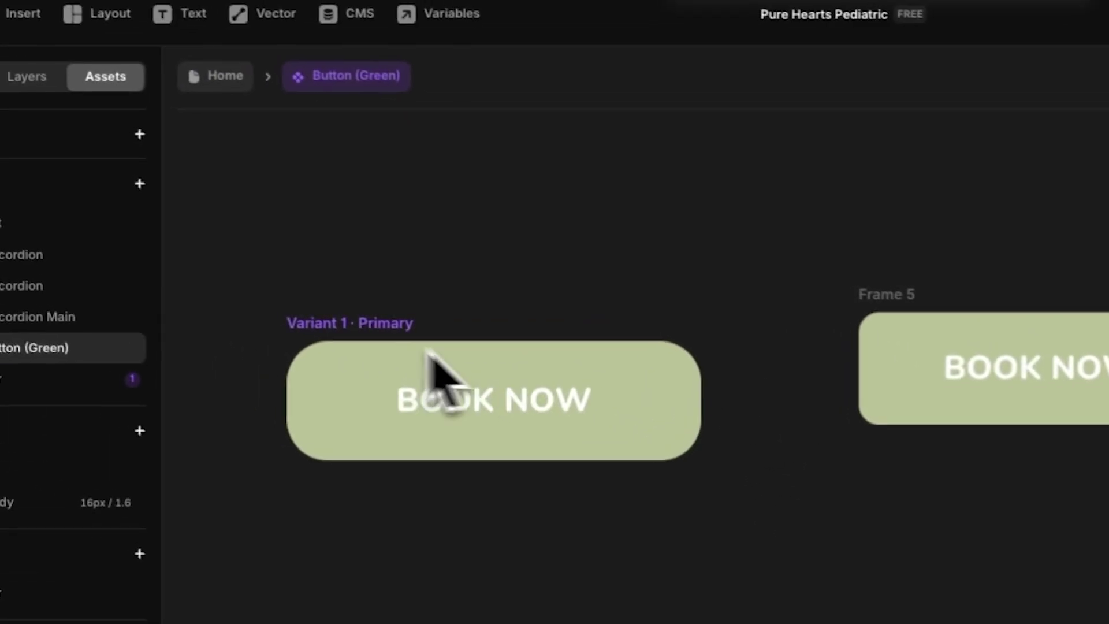
click(355, 345)
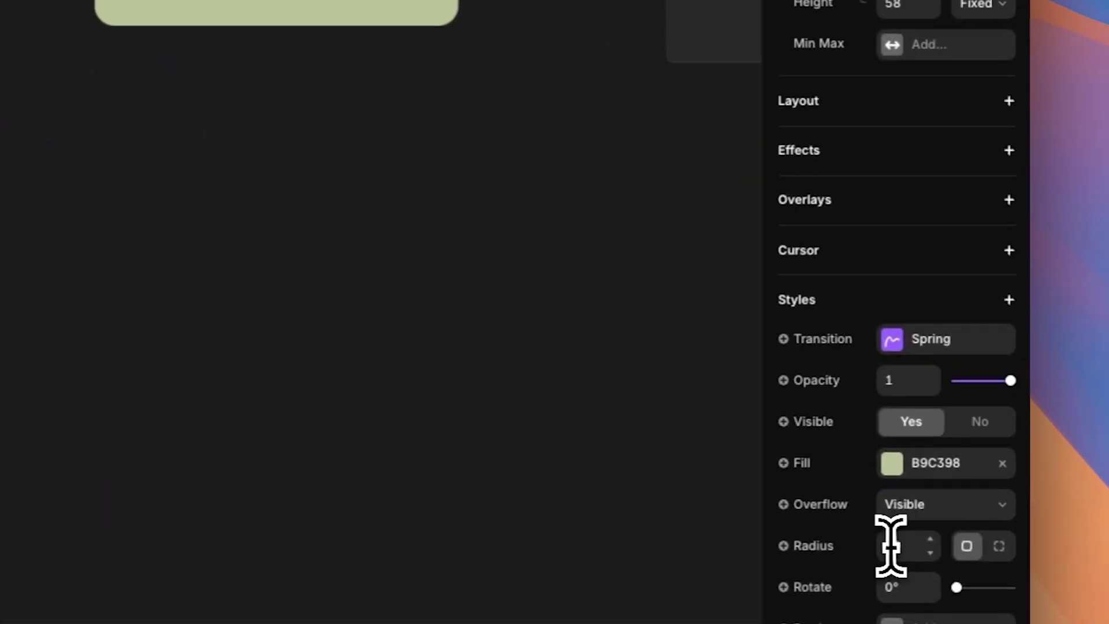
click(1008, 620)
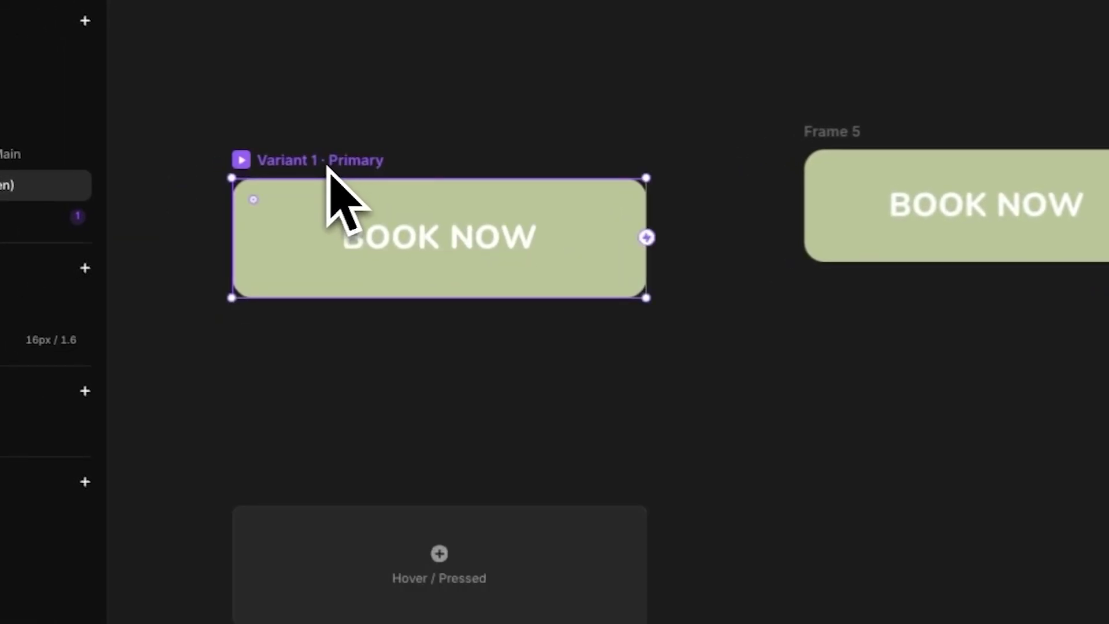
Step: Add a Hover variant of the BOOK NOW button and give it a gold fill
click(462, 571)
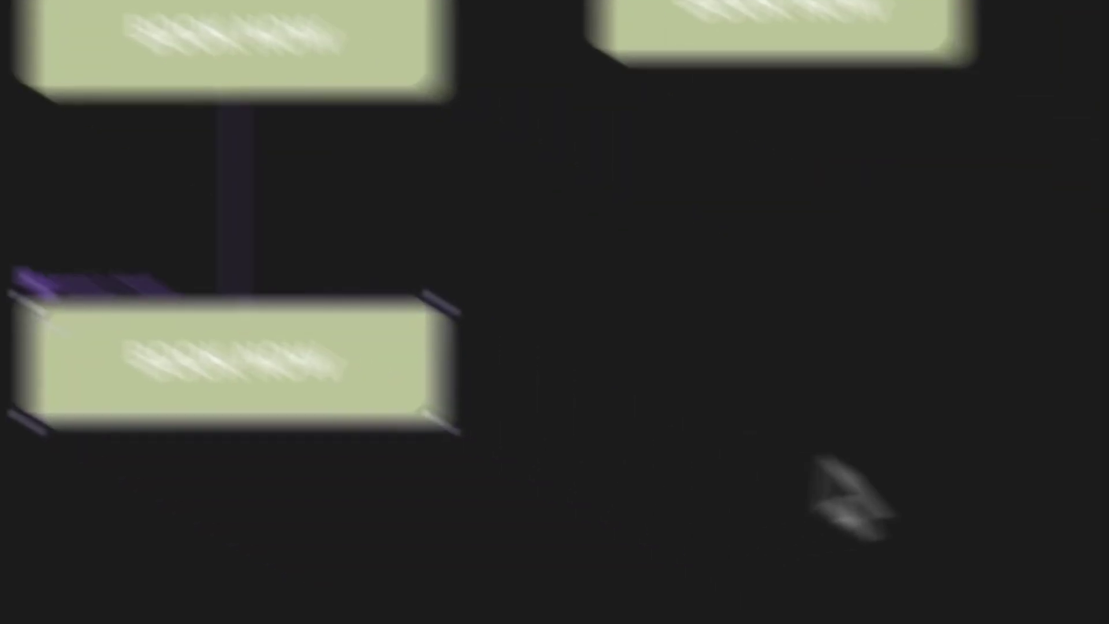
click(905, 505)
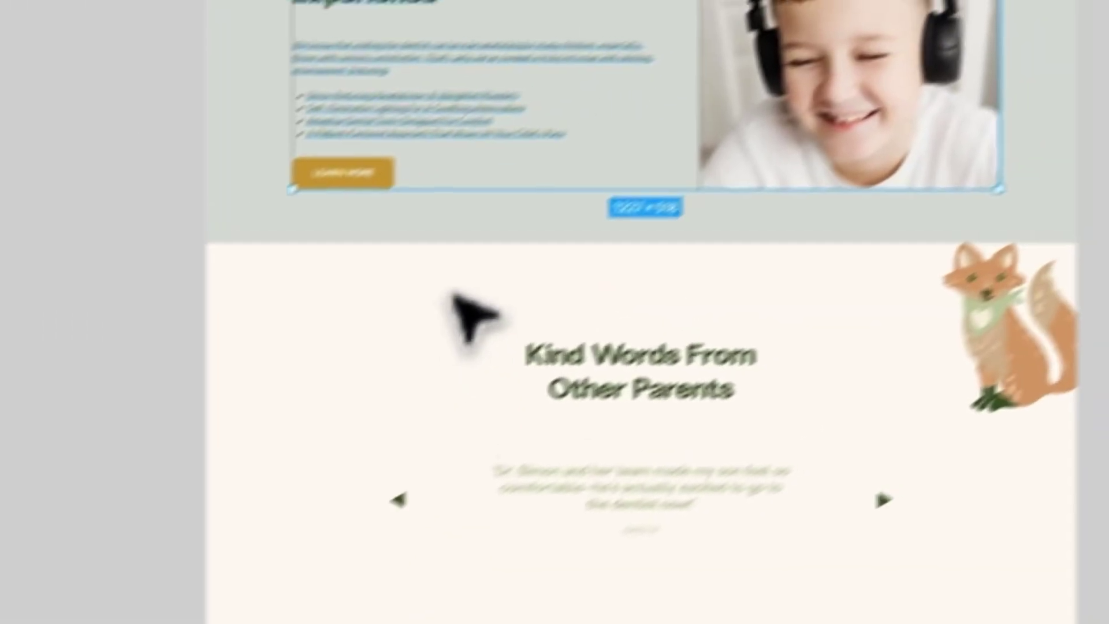
click(341, 171)
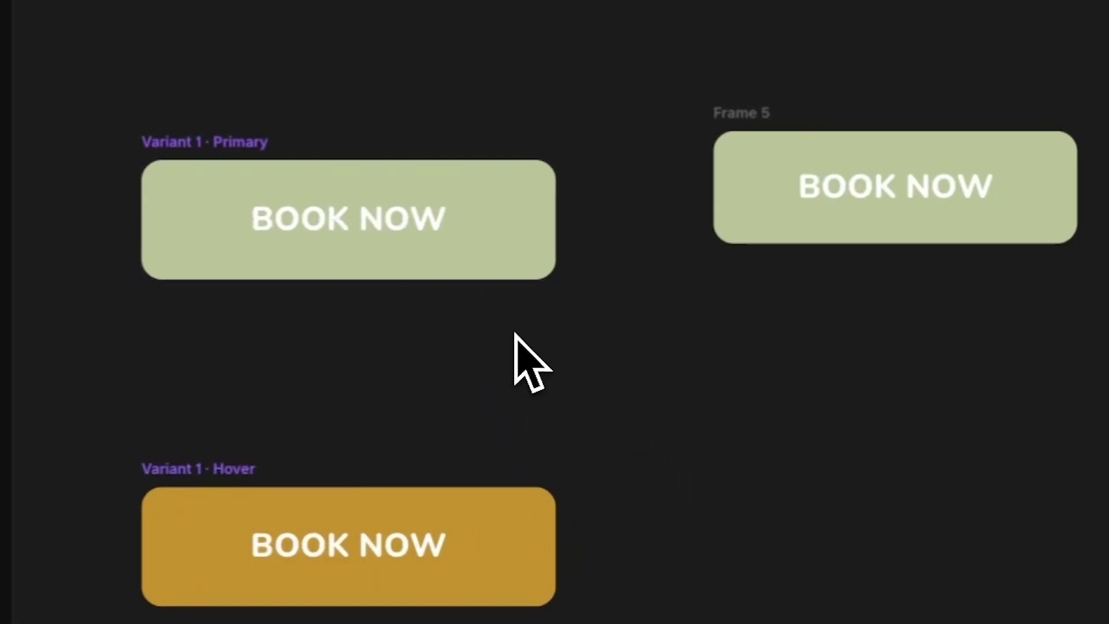
Step: Delete the reference copy Frame 5 and add the Button (Green) component to the workspace library
key(Delete)
scroll(386, 247, left, 3)
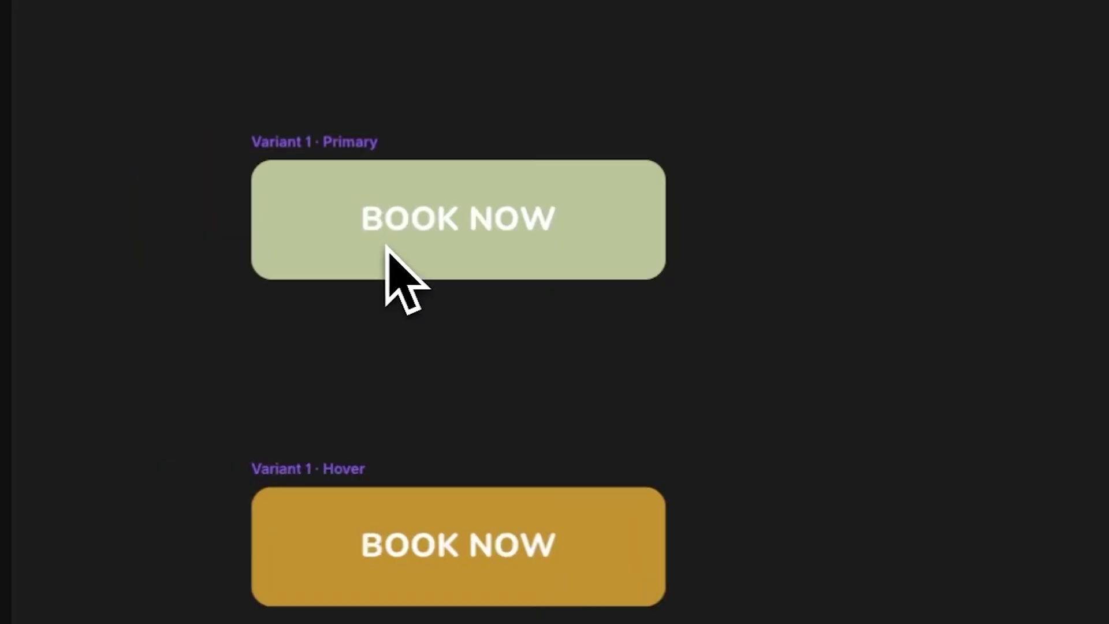
click(352, 141)
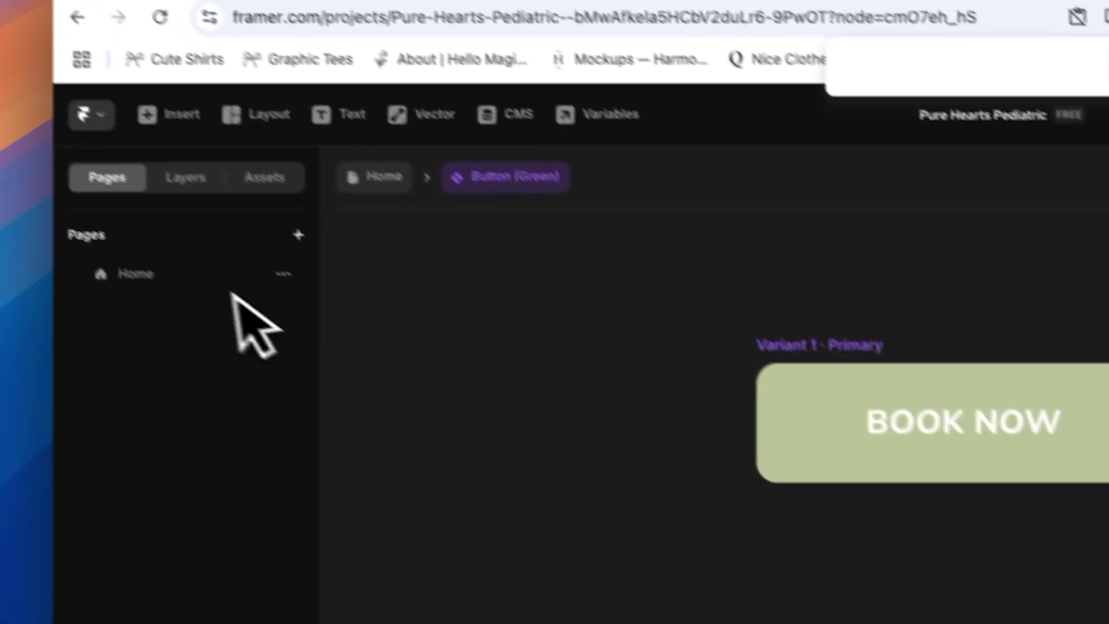
click(163, 338)
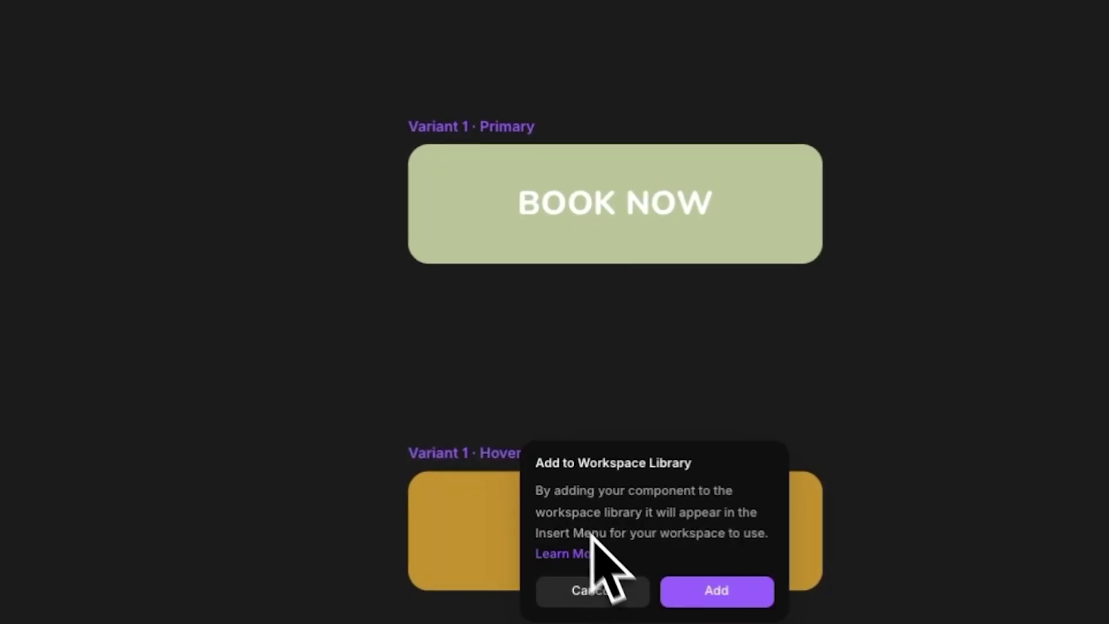
click(722, 593)
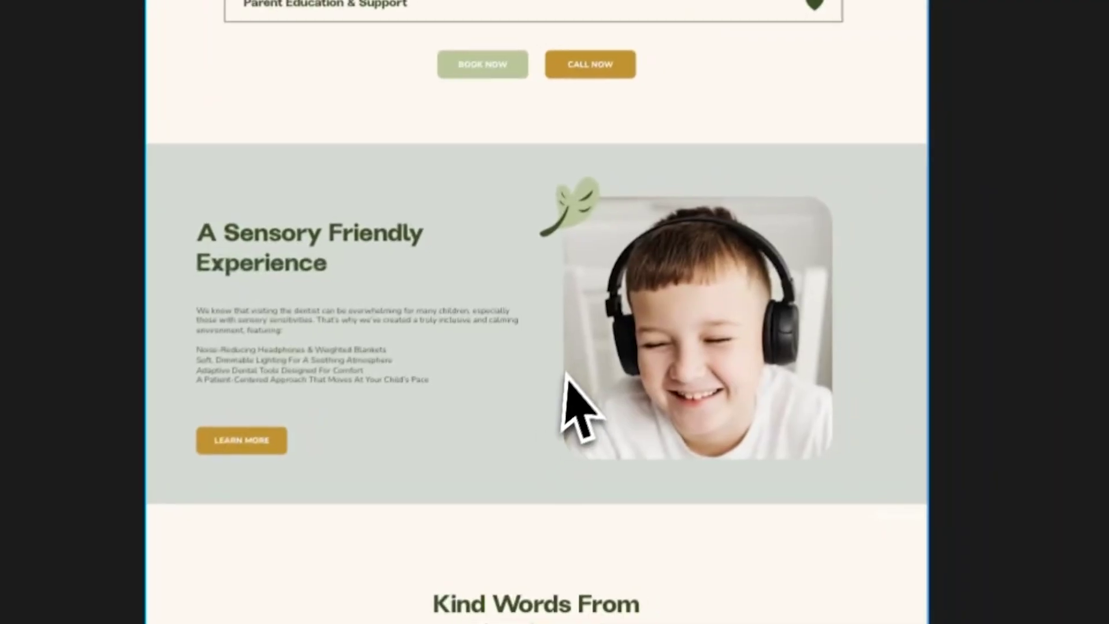
Step: Return to the Home page and select the hero headline "Charlotte's First Sensory Friendly Pediatric Dental Experience"
scroll(578, 381, up, 10)
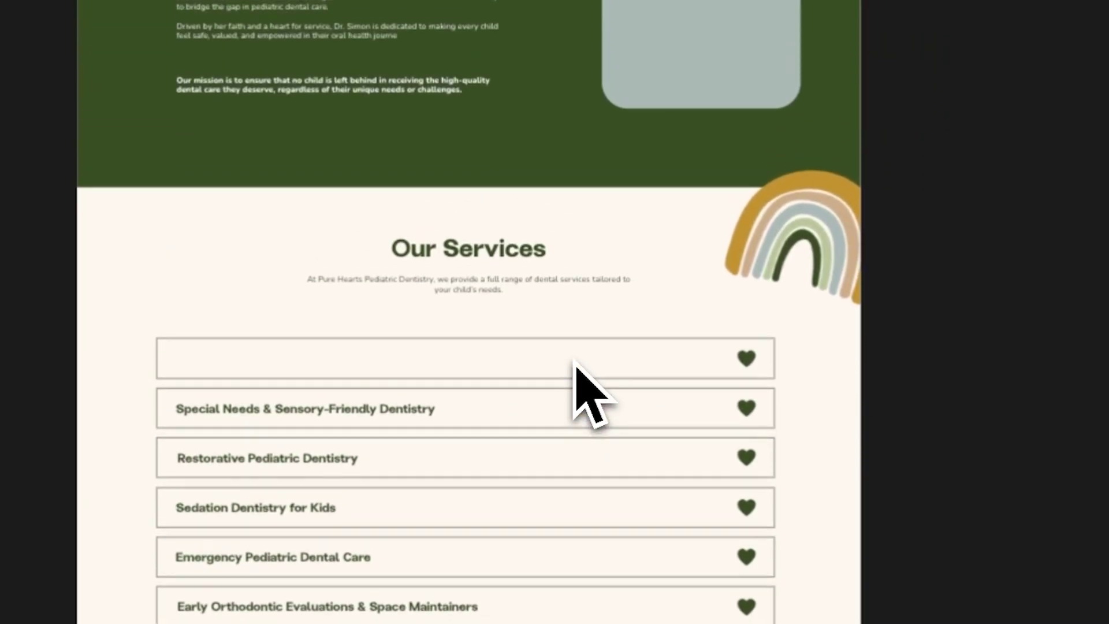
scroll(574, 365, up, 5)
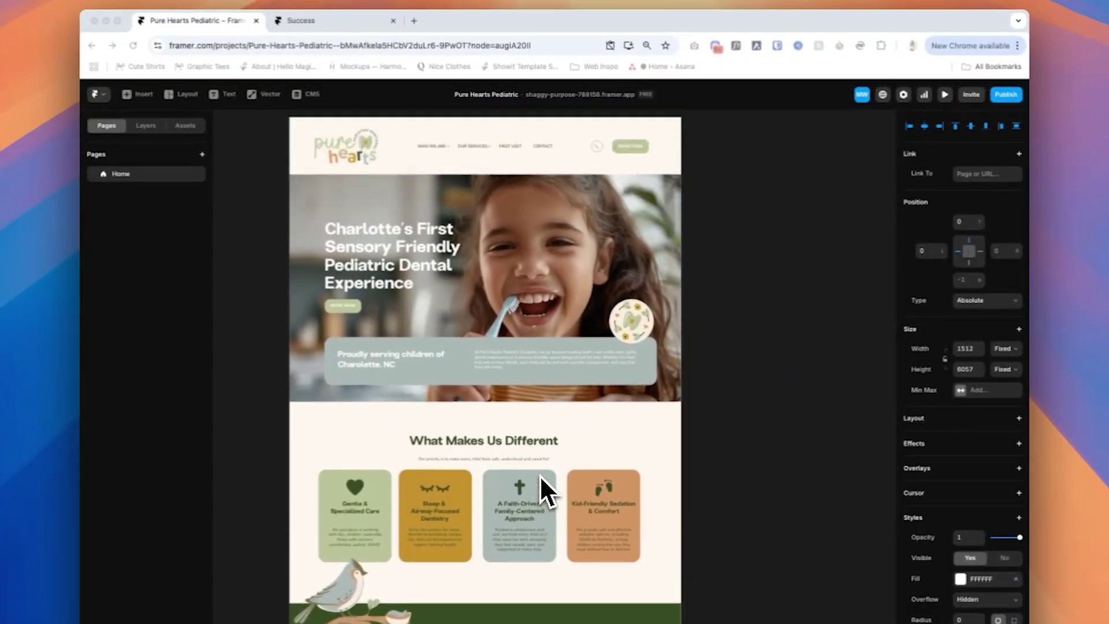
scroll(540, 475, up, 3)
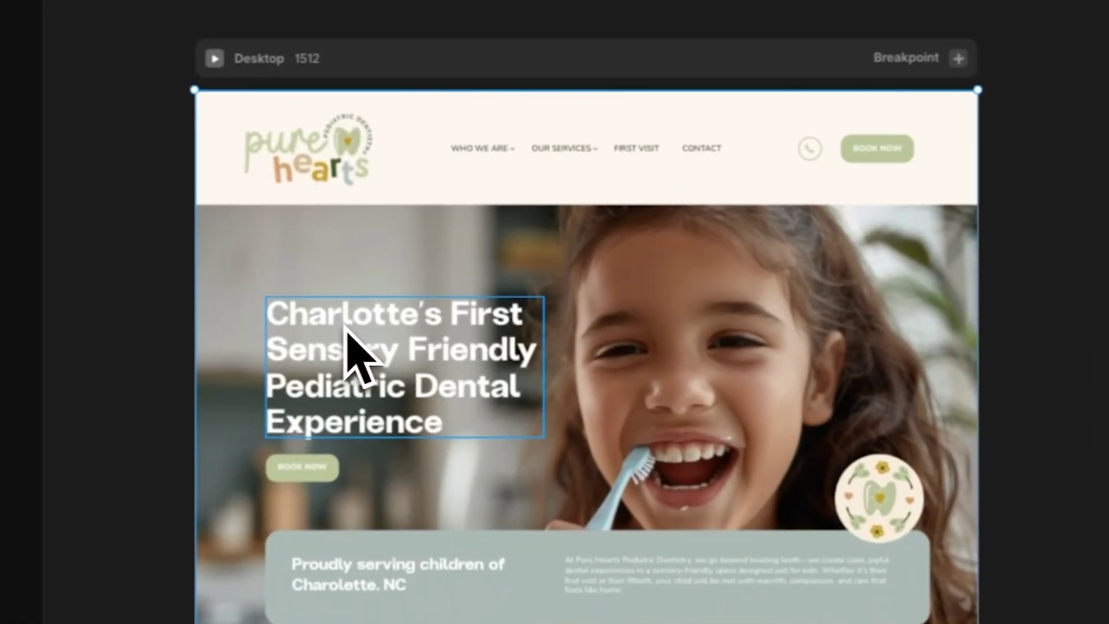
click(349, 328)
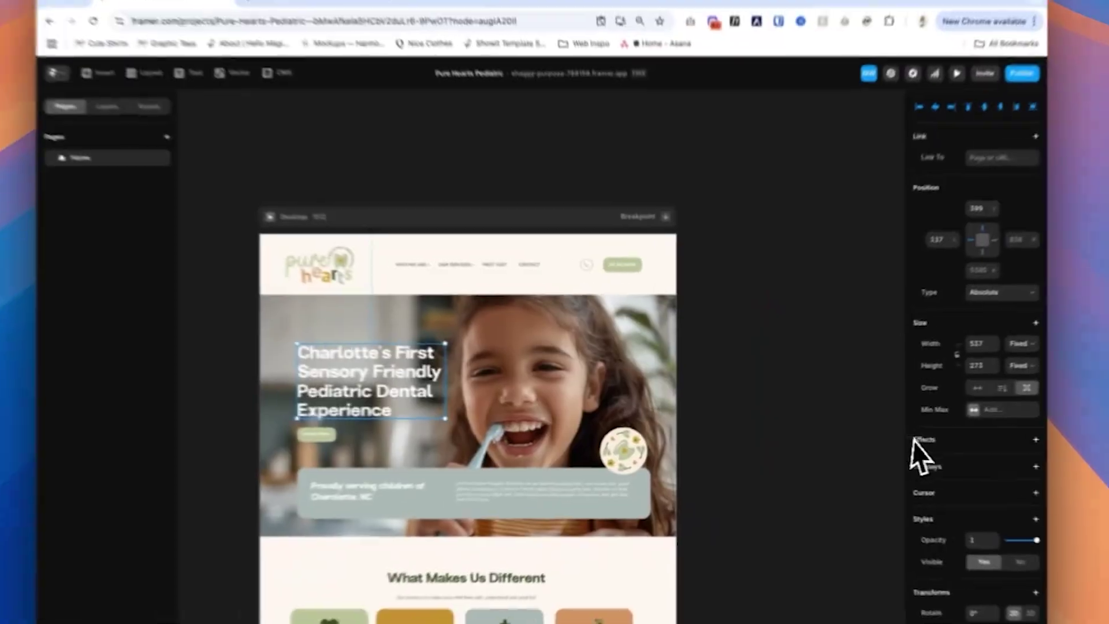
scroll(922, 448, down, 4)
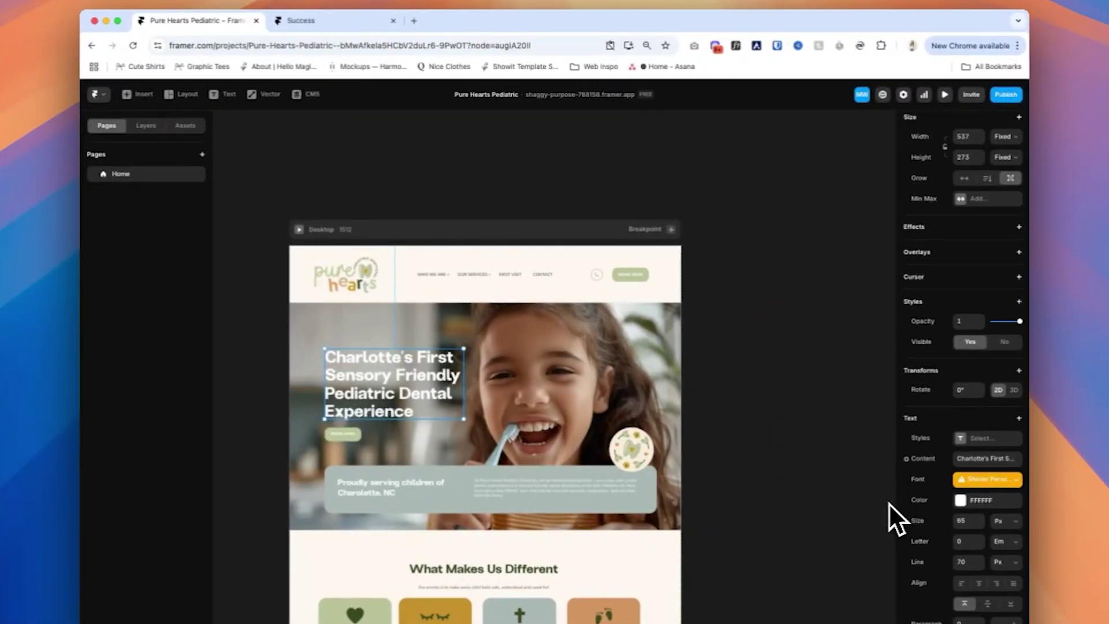
scroll(937, 465, up, 4)
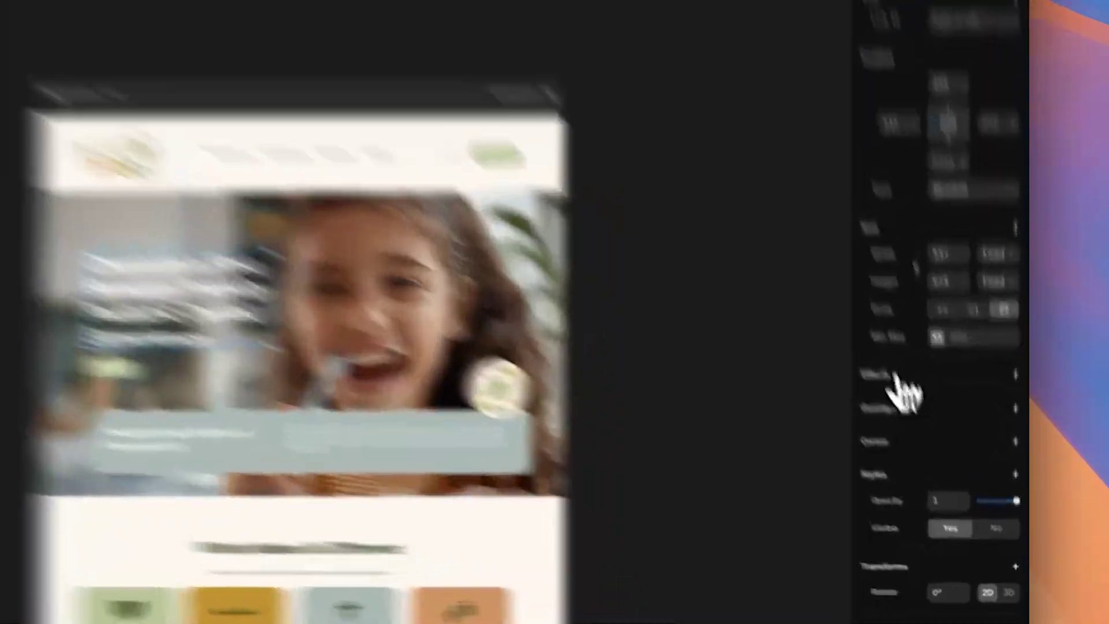
Step: Try an Appear effect on the hero headline and examine its trigger, preset and Enter Effect settings
click(930, 444)
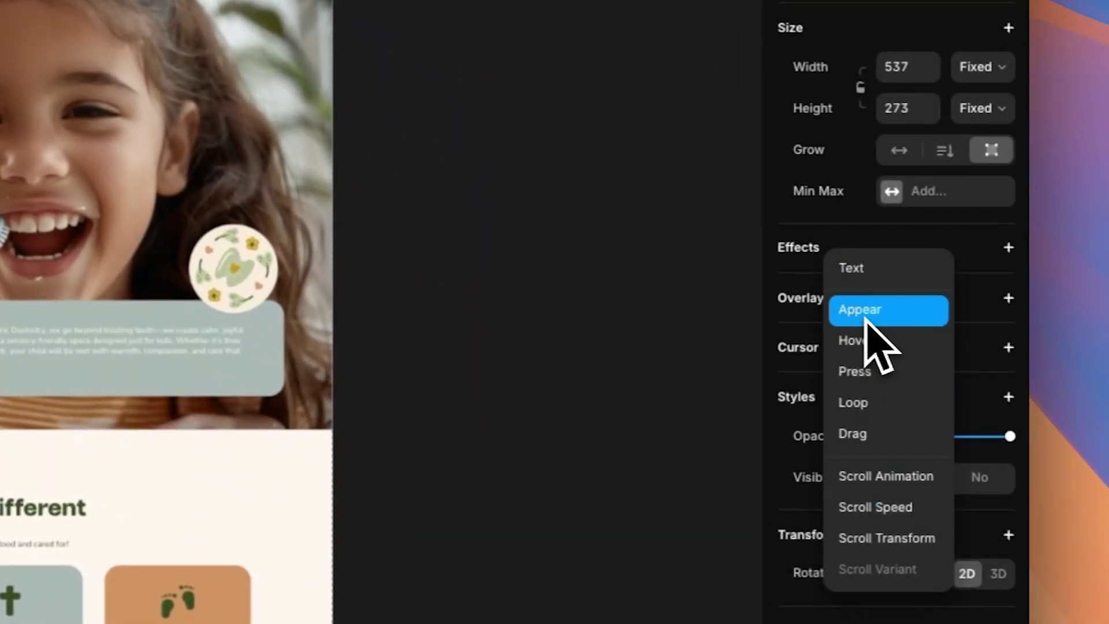
click(862, 311)
click(657, 347)
click(665, 347)
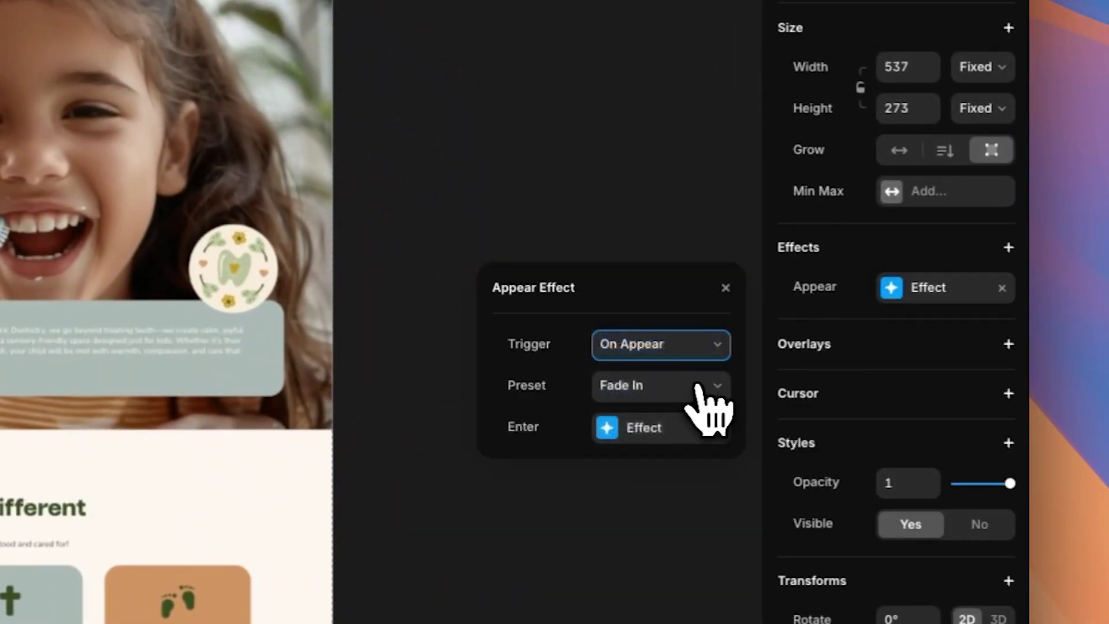
click(702, 388)
click(691, 388)
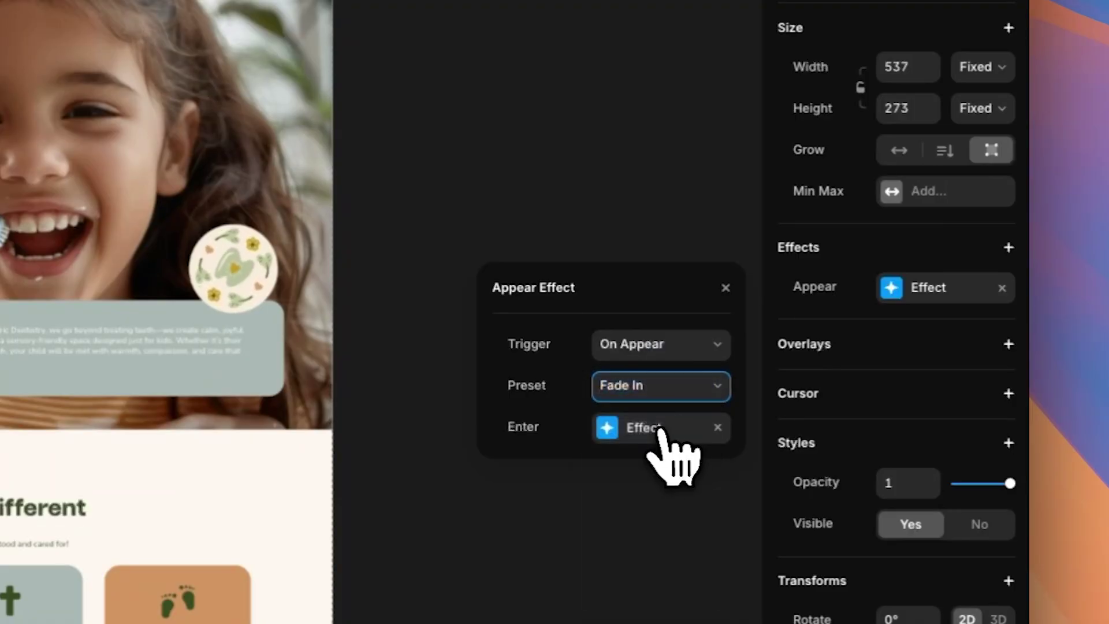
click(660, 429)
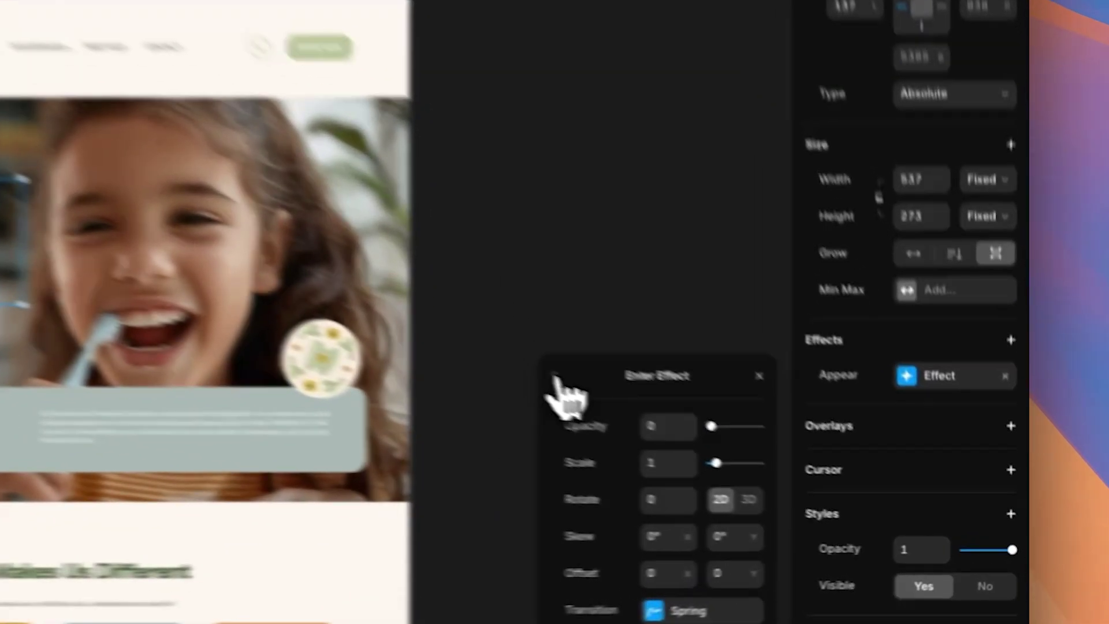
click(763, 458)
Step: Switch the headline effect's trigger to On Scroll and back to On Appear, and remove the effect
click(851, 486)
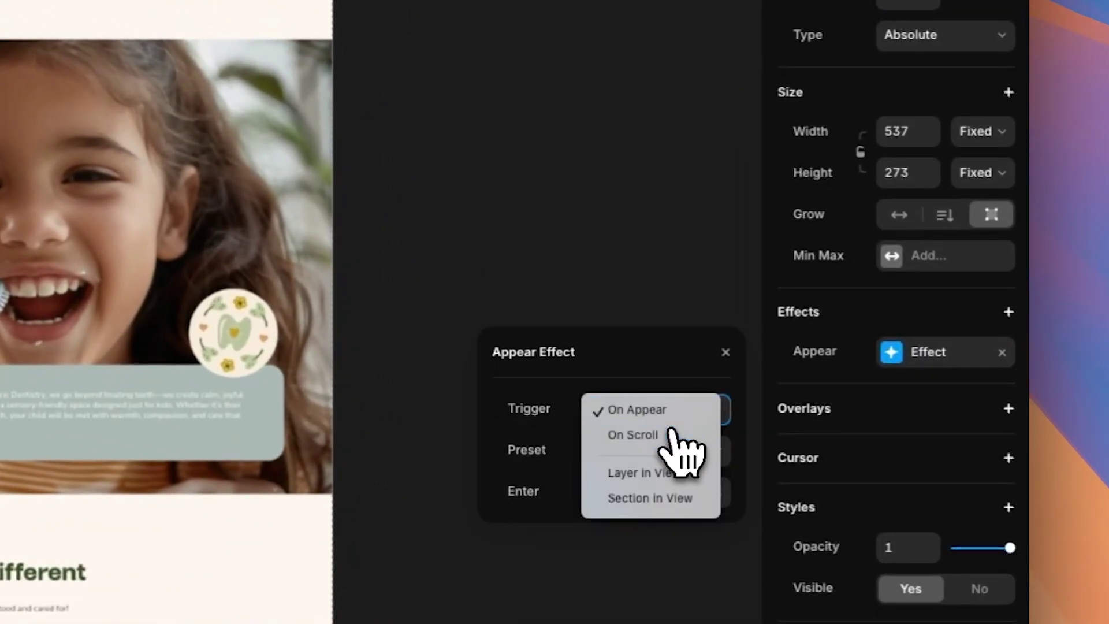
click(642, 435)
click(697, 427)
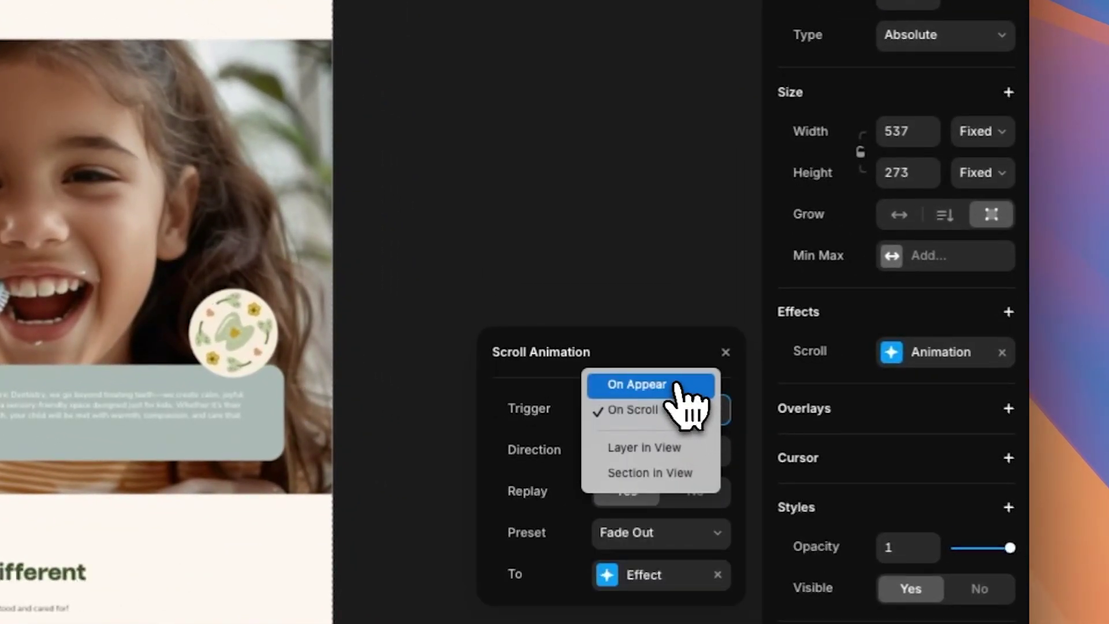
click(677, 384)
click(726, 351)
click(1002, 352)
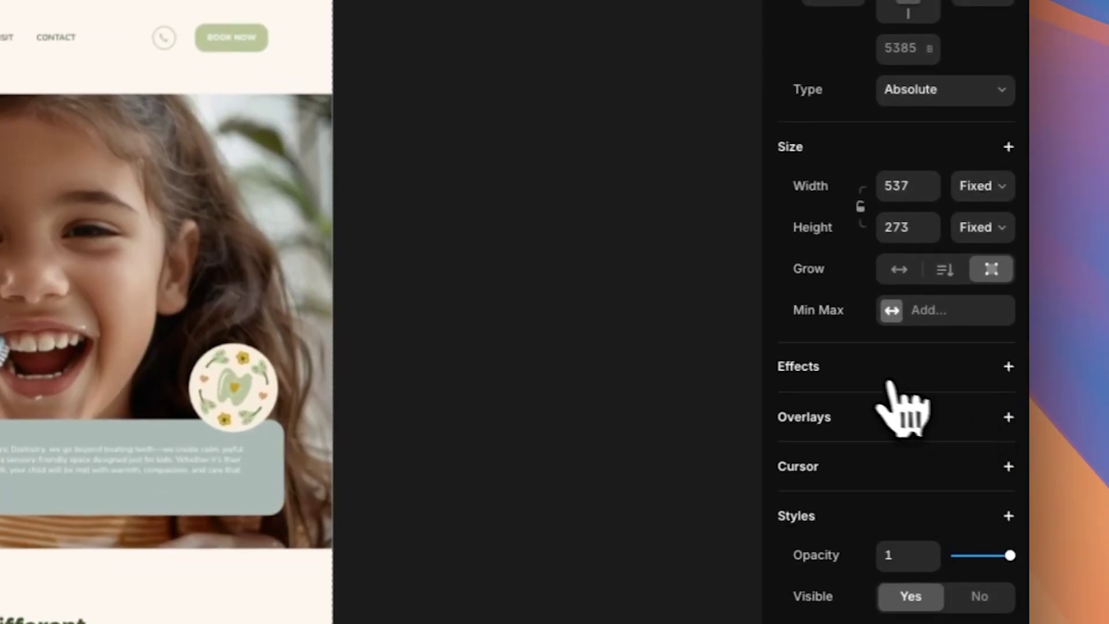
Step: Try a Text effect on the hero headline and remove it
click(870, 374)
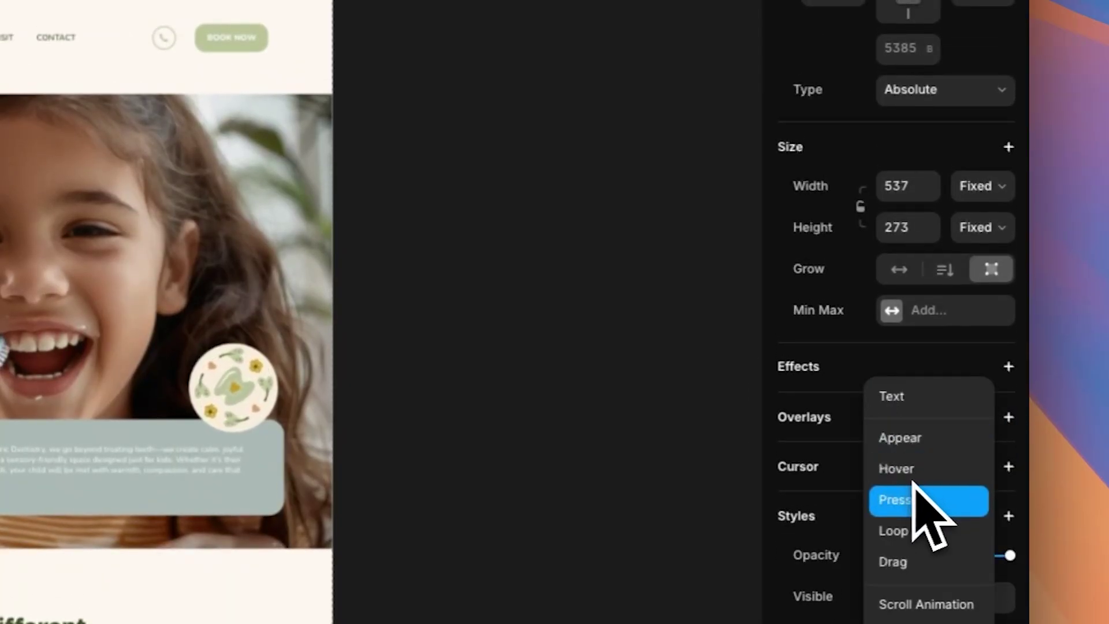
click(902, 395)
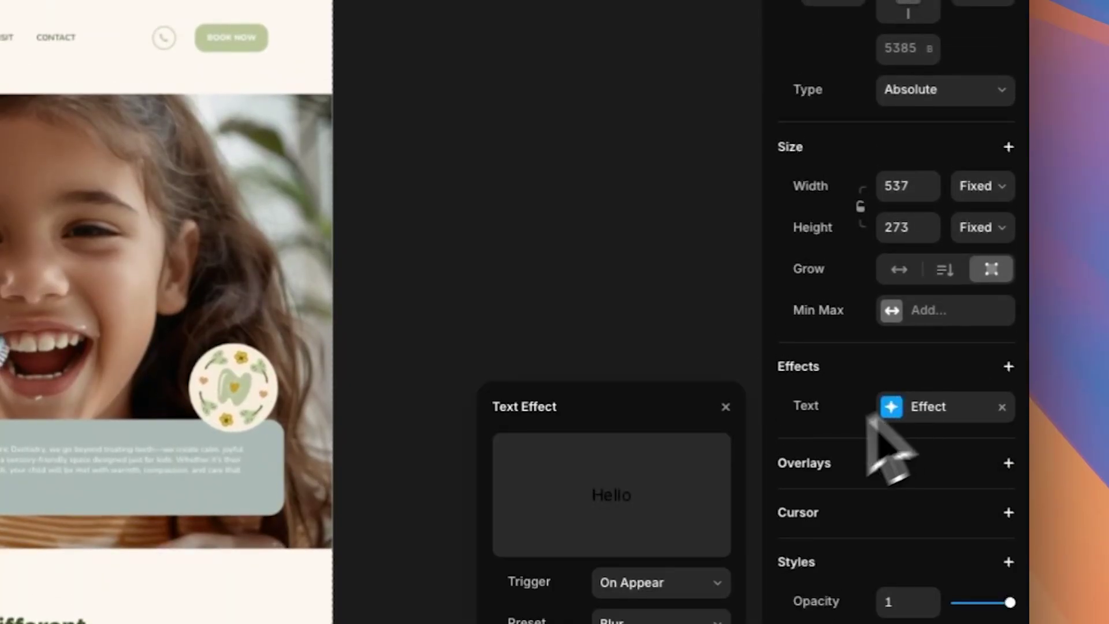
click(905, 420)
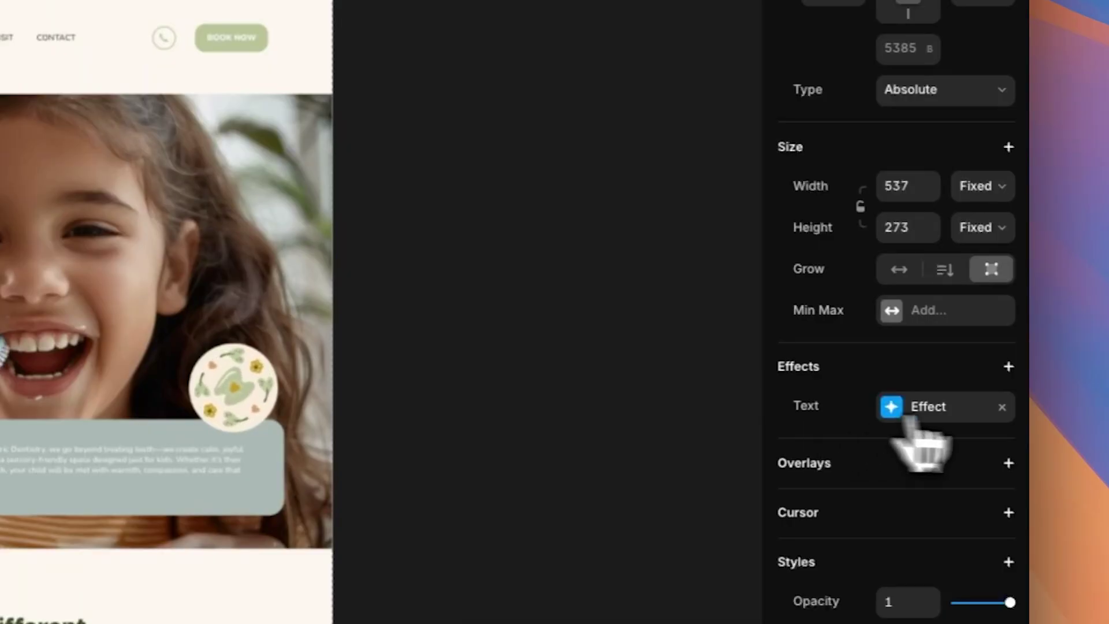
click(1002, 407)
Step: Try a Scroll Animation on the hero headline, check its trigger setting, and remove it
click(1009, 366)
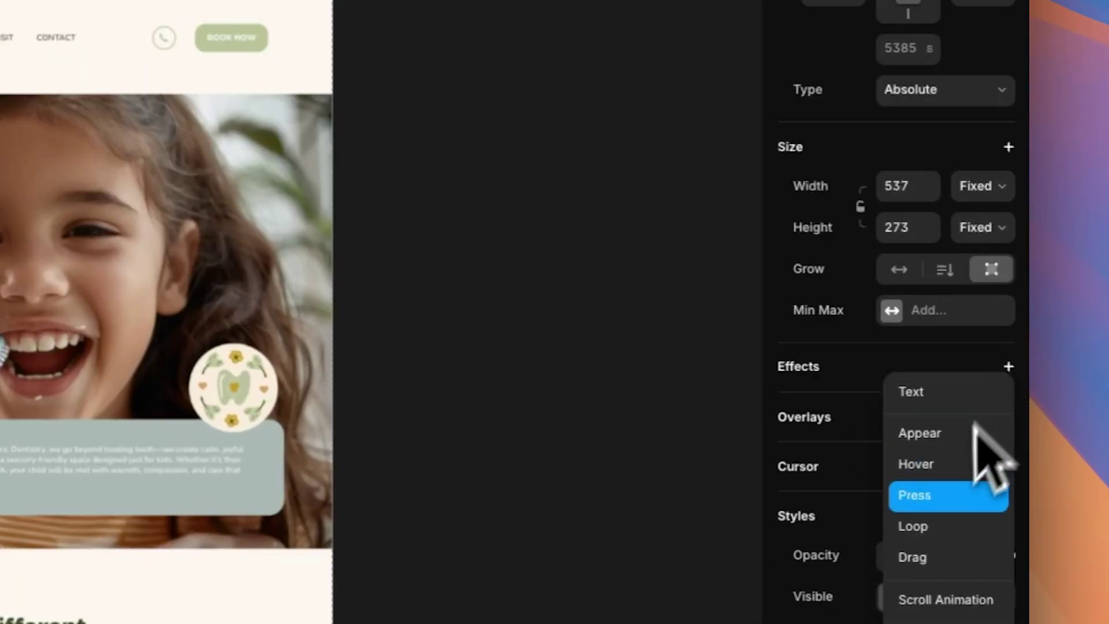
click(955, 601)
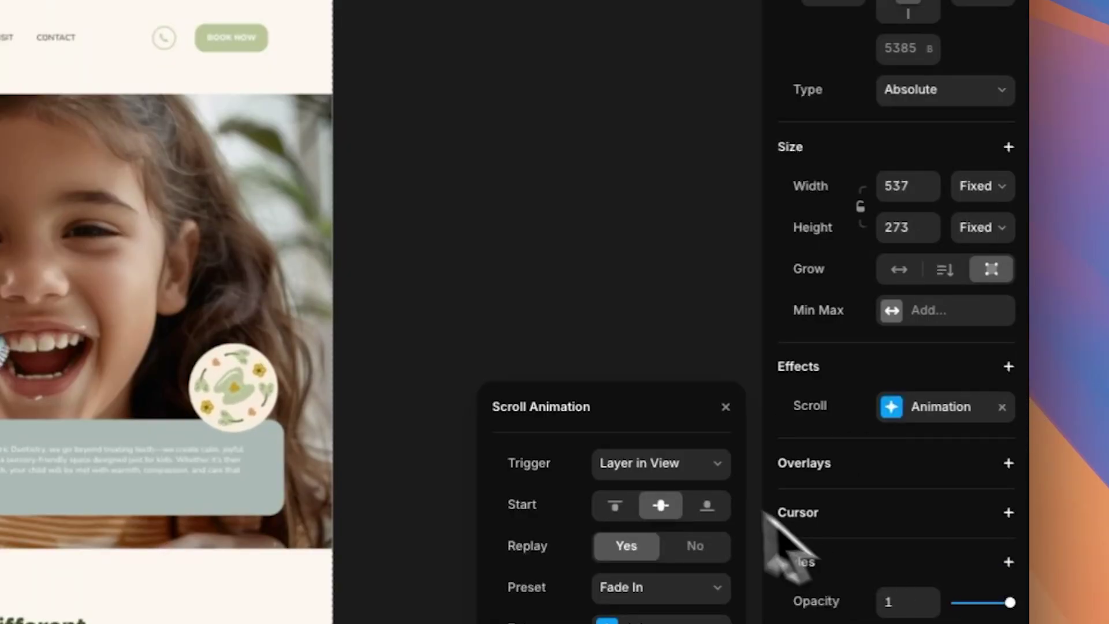
click(682, 466)
click(1003, 407)
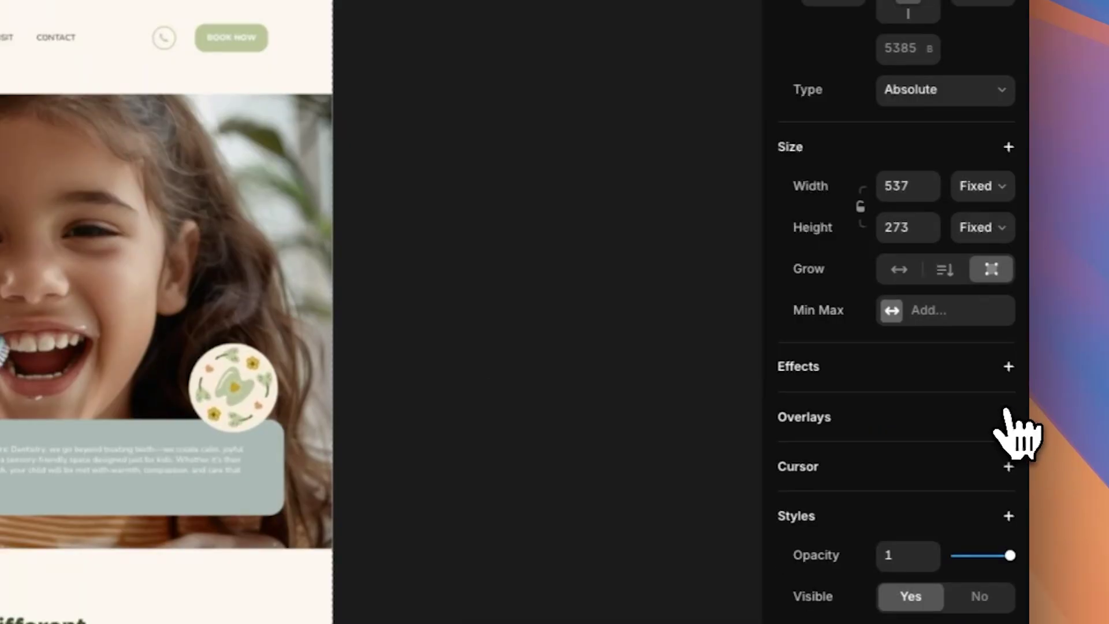
Step: Apply an Appear effect with its default settings to the hero headline
click(895, 380)
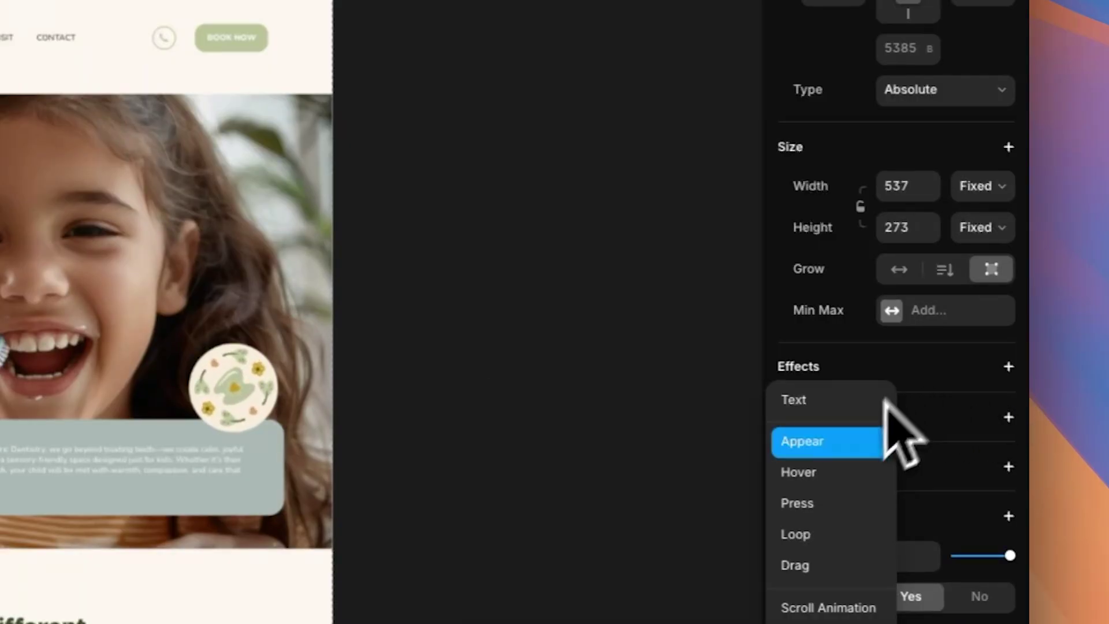
click(820, 442)
key(Escape)
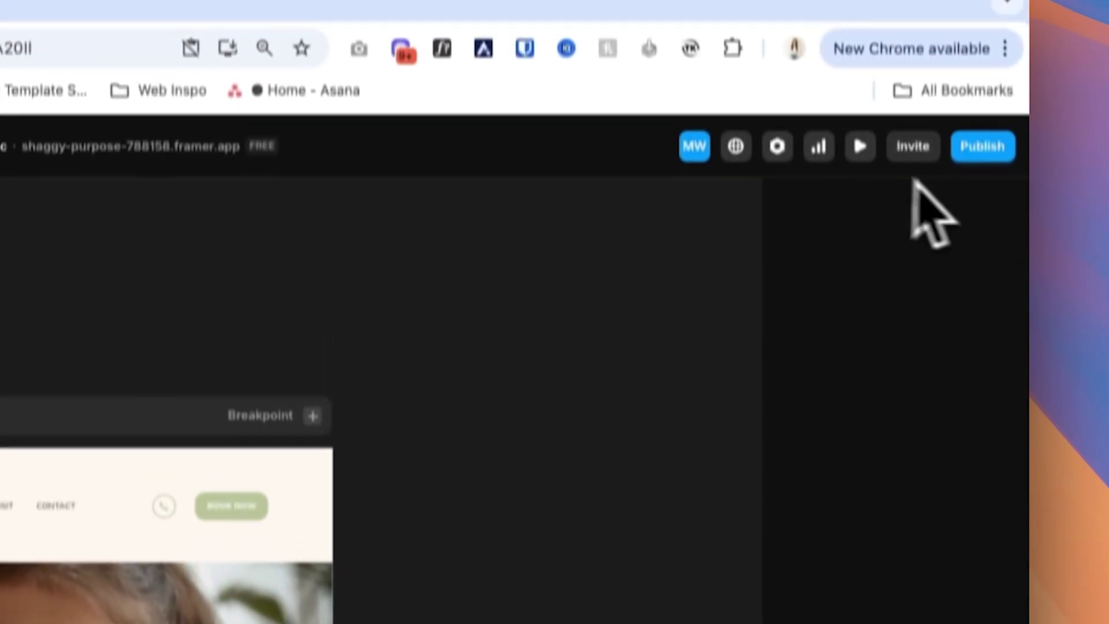
Step: Preview the hero headline's Appear effect and try a Scroll Animation on the headline in its place
click(860, 168)
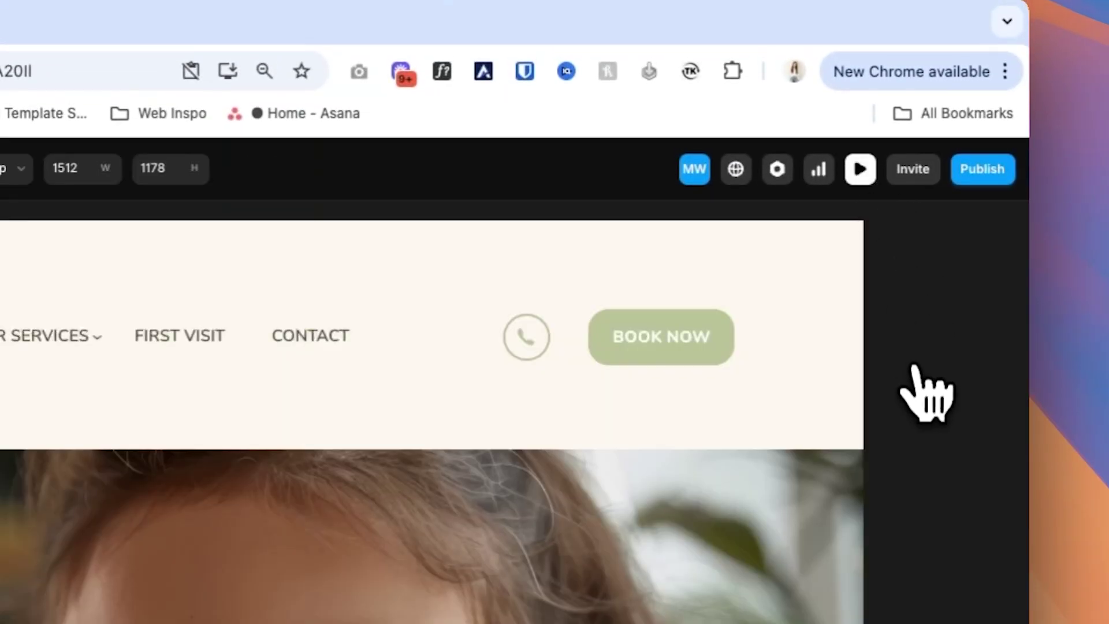
scroll(706, 507, down, 5)
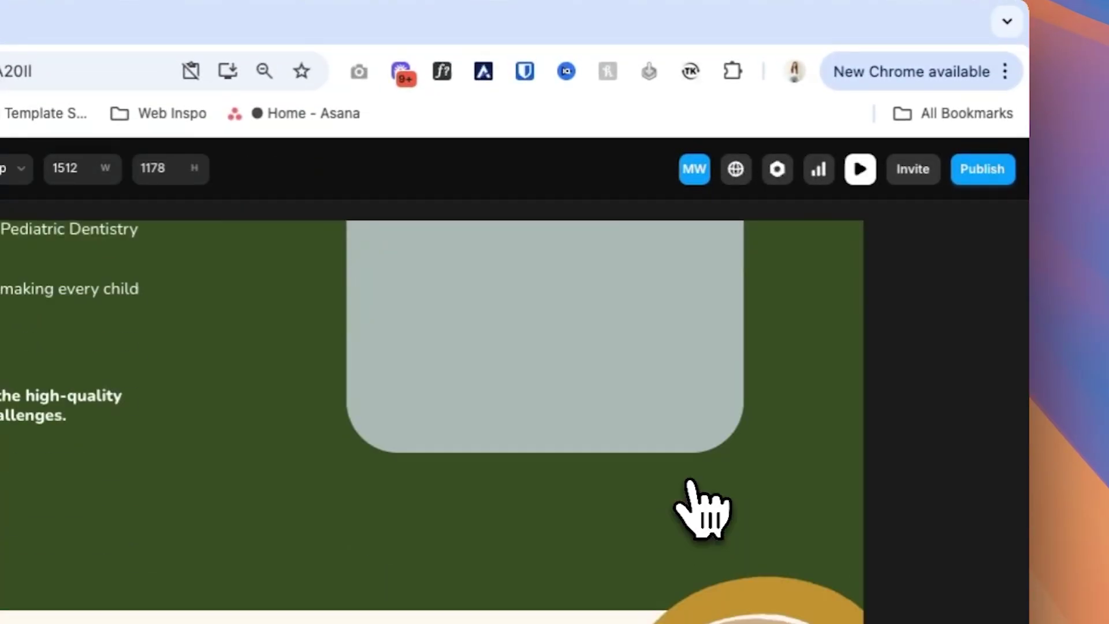
click(639, 595)
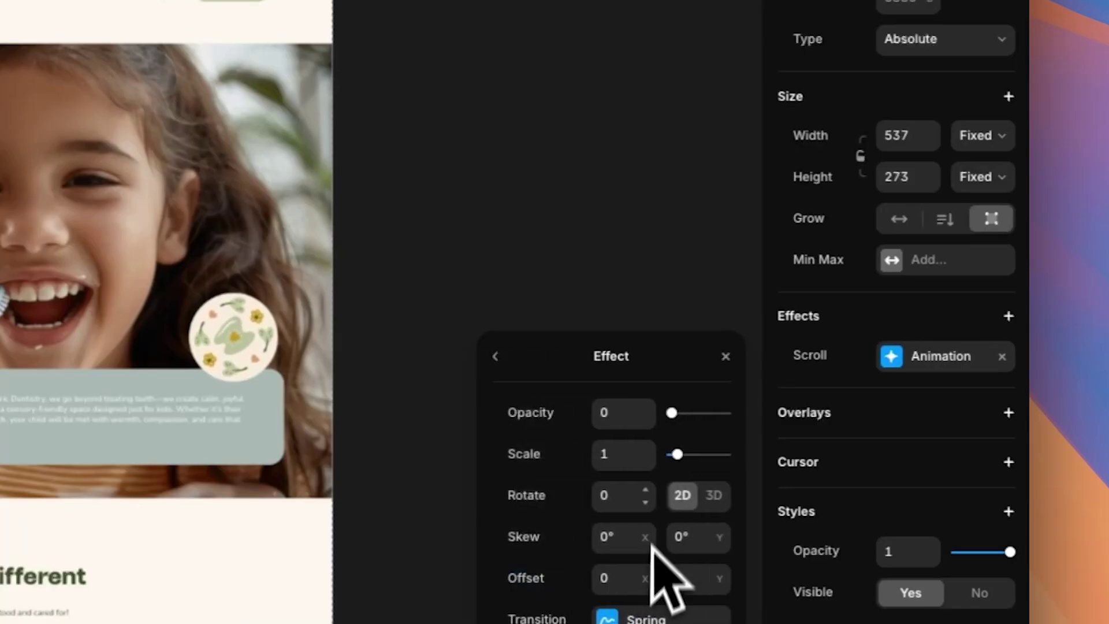
click(727, 357)
click(617, 251)
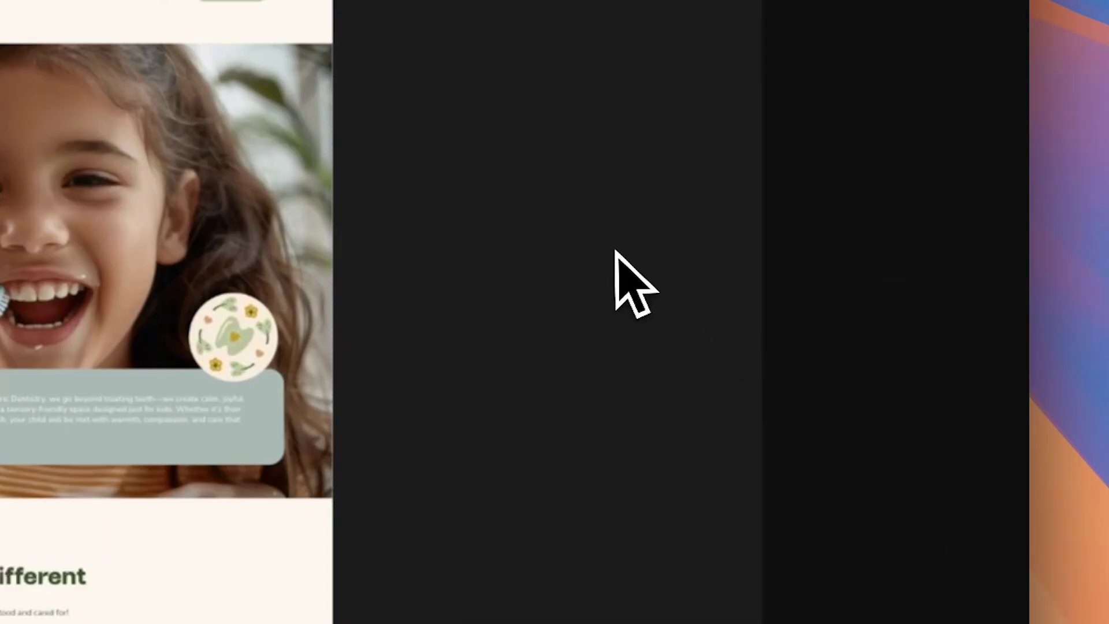
Step: Preview the page and move through the hero section to check the headline's Scroll Animation
click(861, 154)
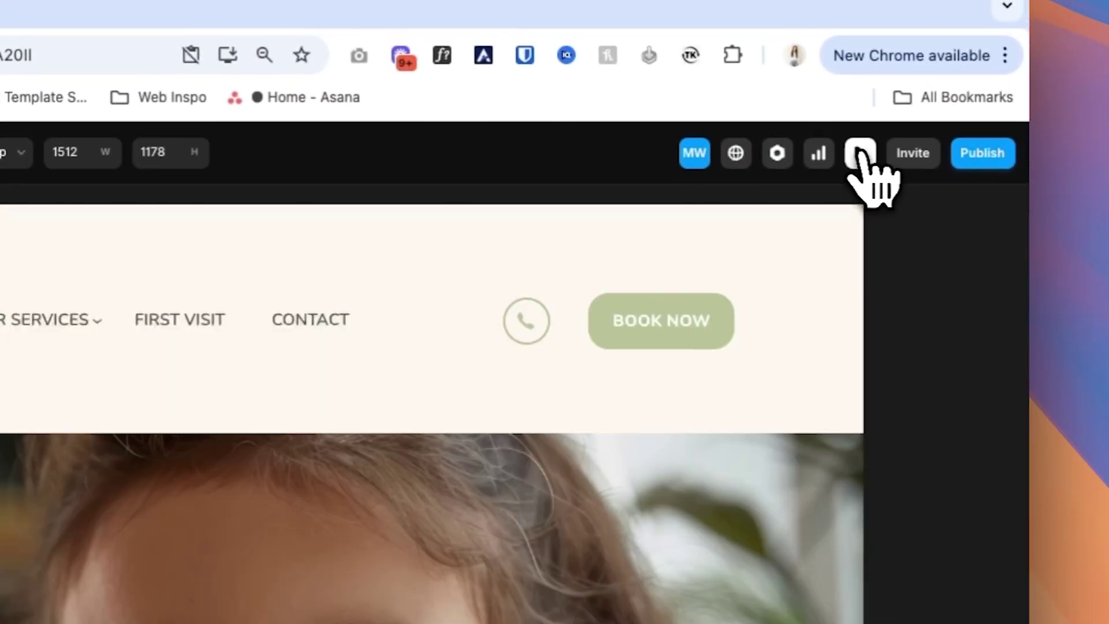
scroll(342, 516, down, 6)
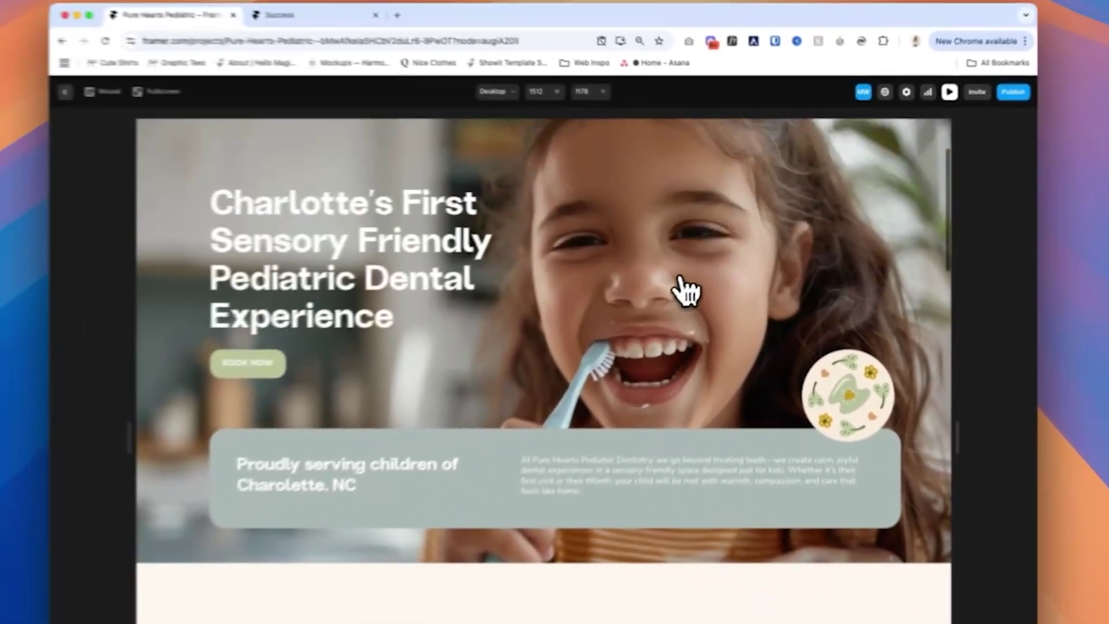
scroll(342, 515, up, 2)
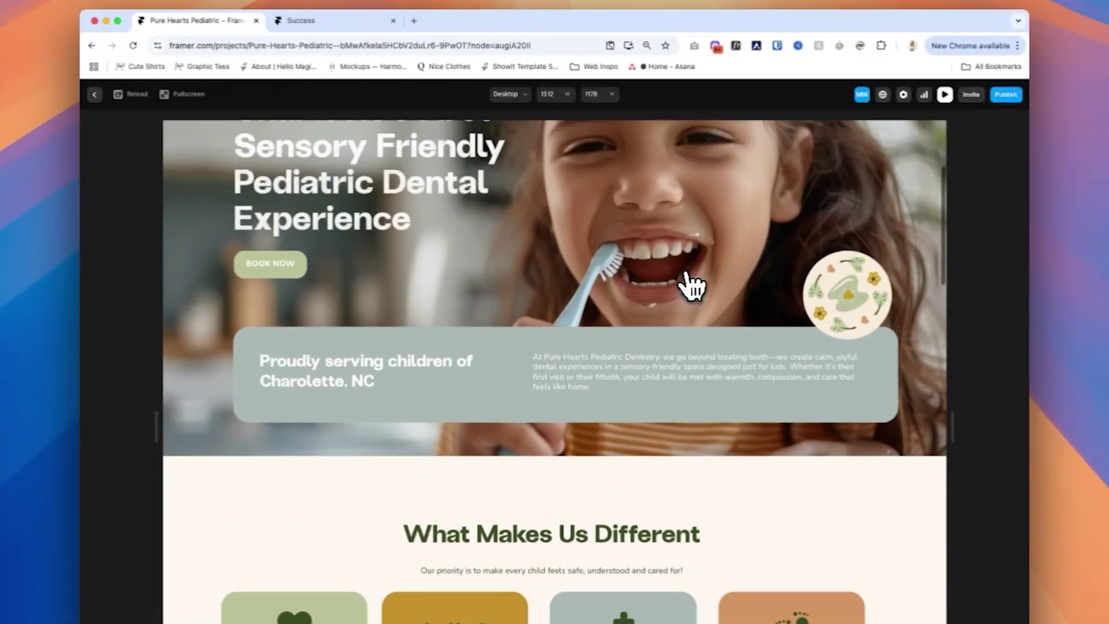
scroll(692, 286, up, 2)
scroll(693, 286, down, 4)
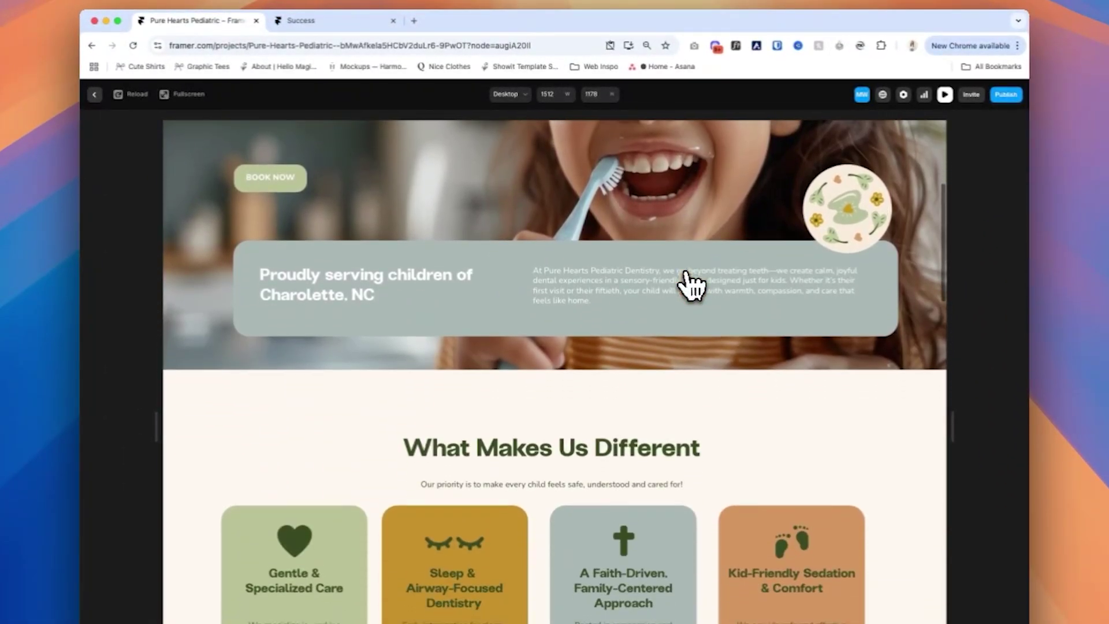
scroll(692, 286, up, 5)
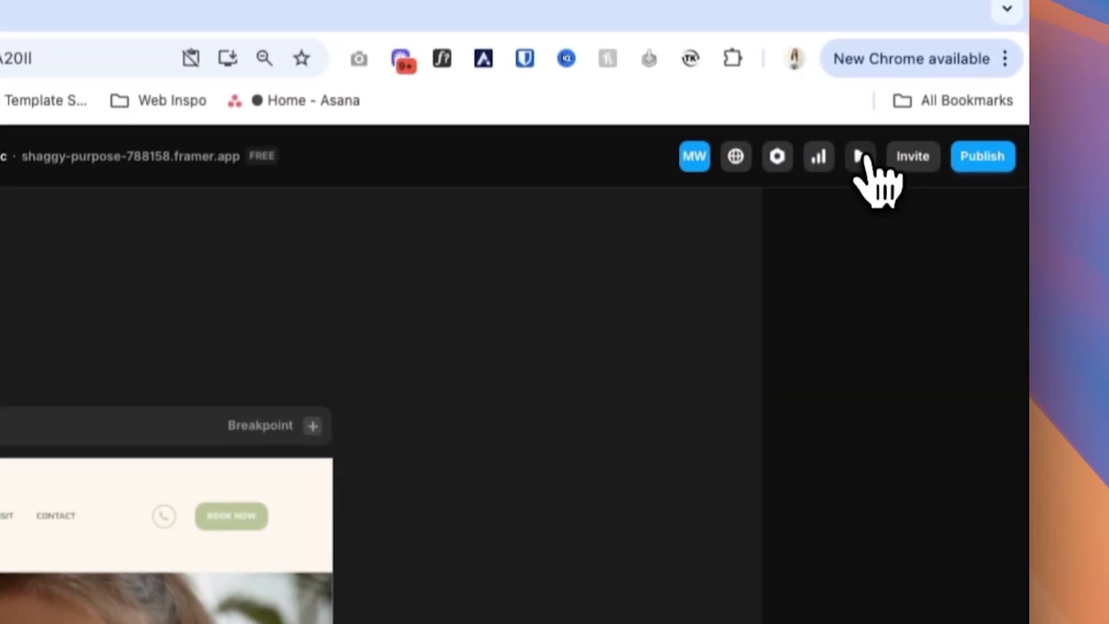
Step: Preview the hero headline's Text effect and set it to animate per Line with a 0.5 s delay
click(859, 159)
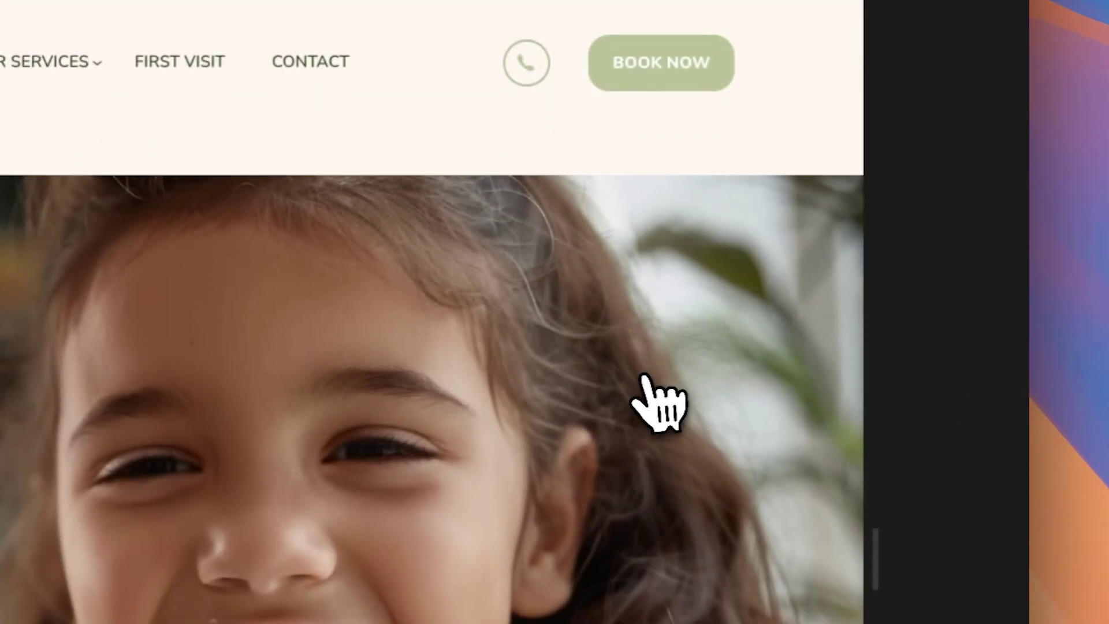
scroll(659, 399, down, 2)
scroll(641, 373, up, 1)
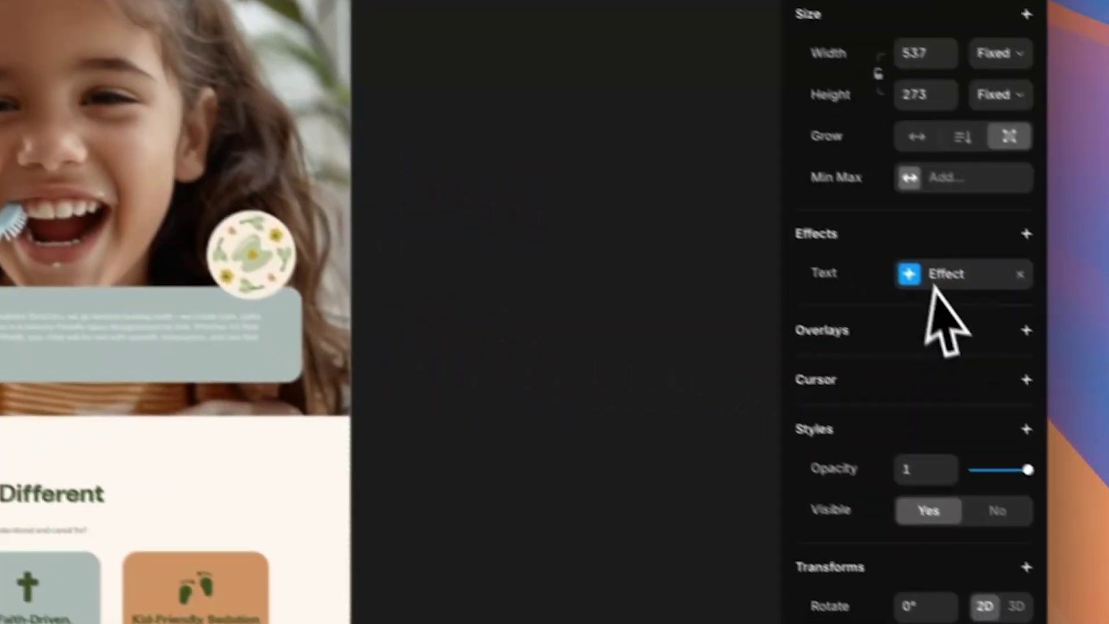
click(924, 261)
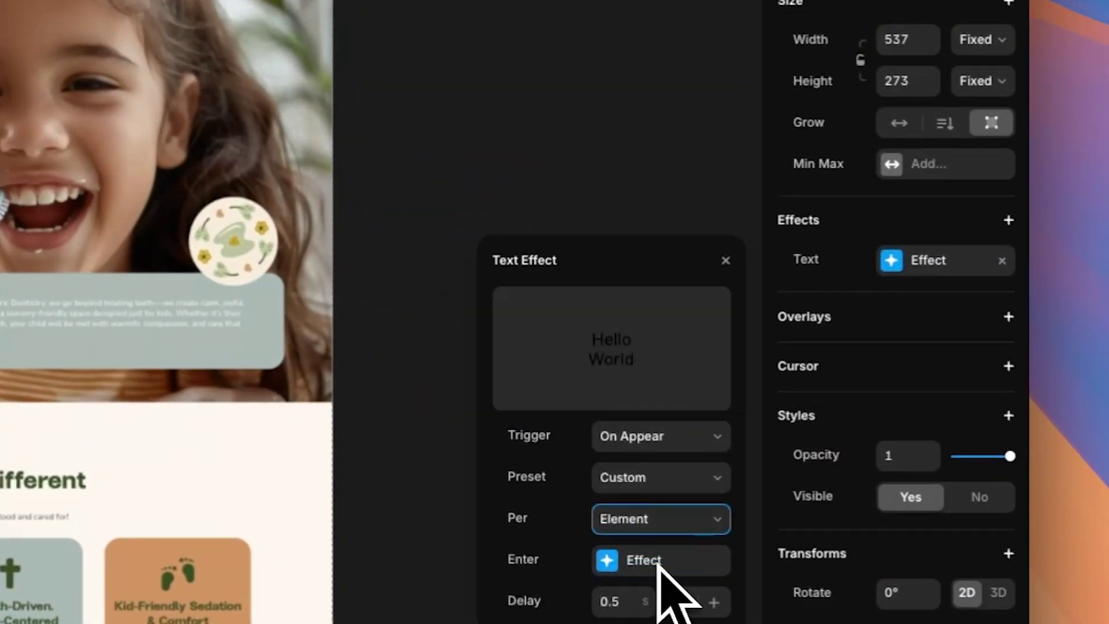
click(652, 495)
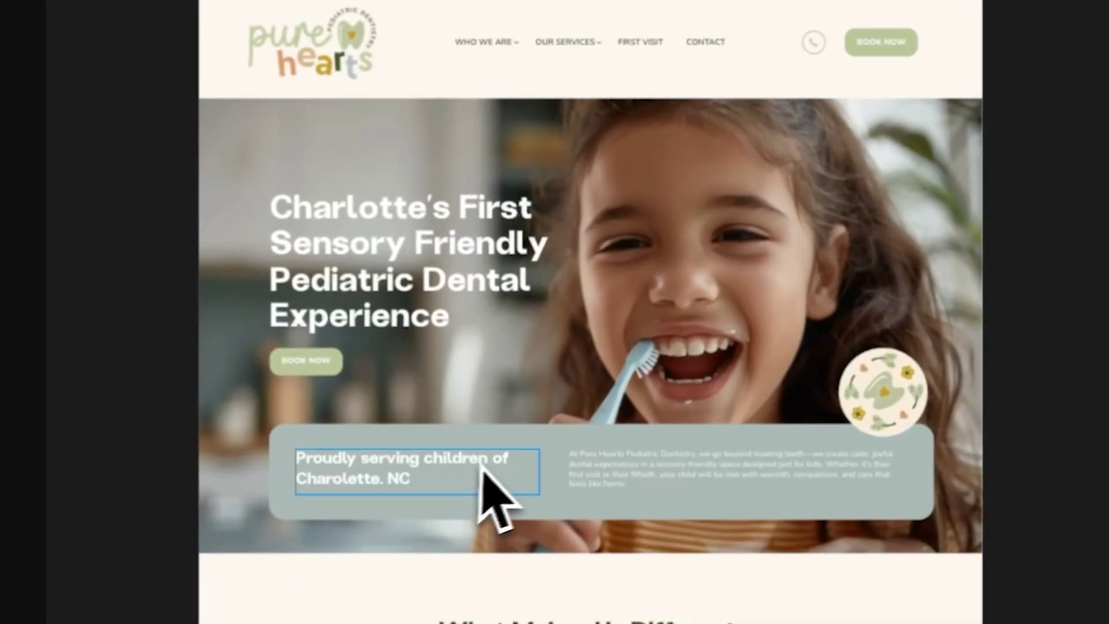
Step: Give the heart icon in the Gentle & Specialized Care card a Fade In Scroll Animation triggered by Layer in View
scroll(495, 495, down, 10)
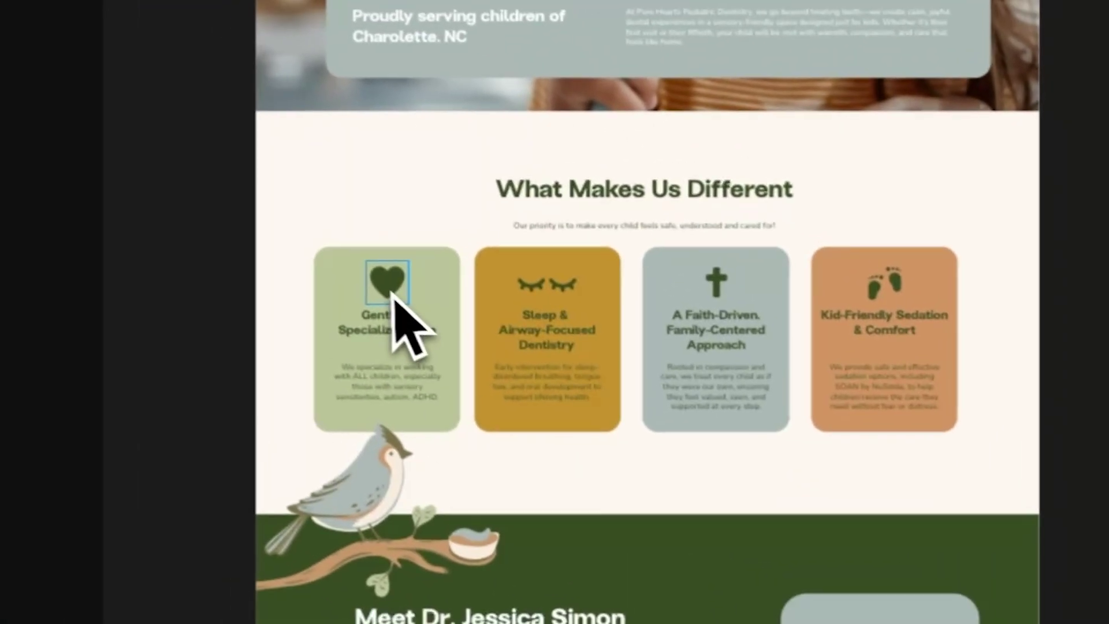
click(139, 151)
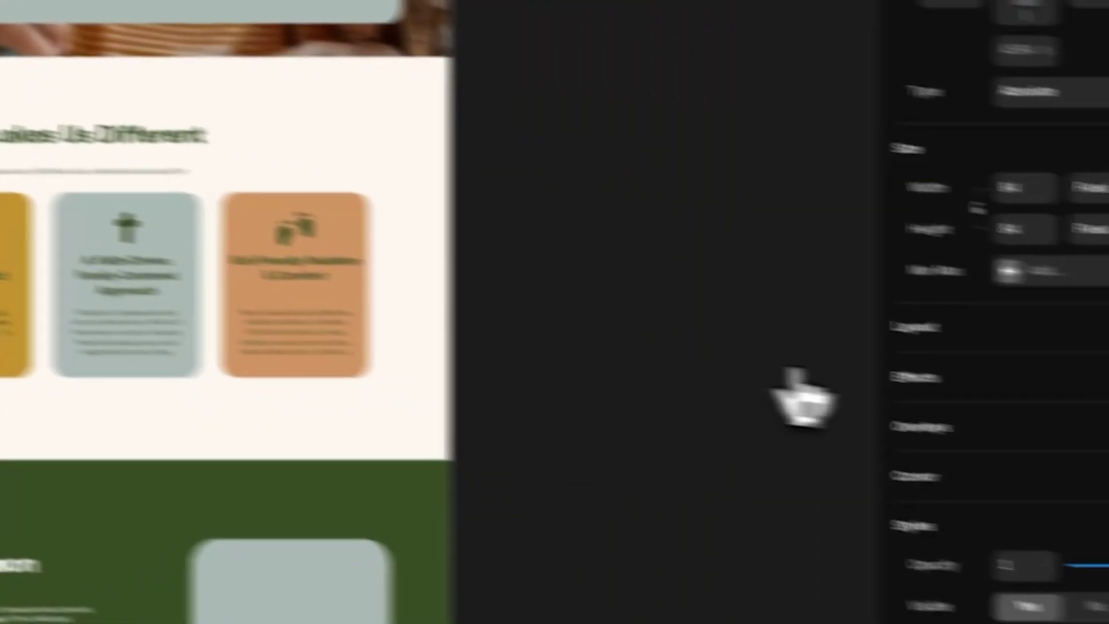
click(830, 358)
click(871, 393)
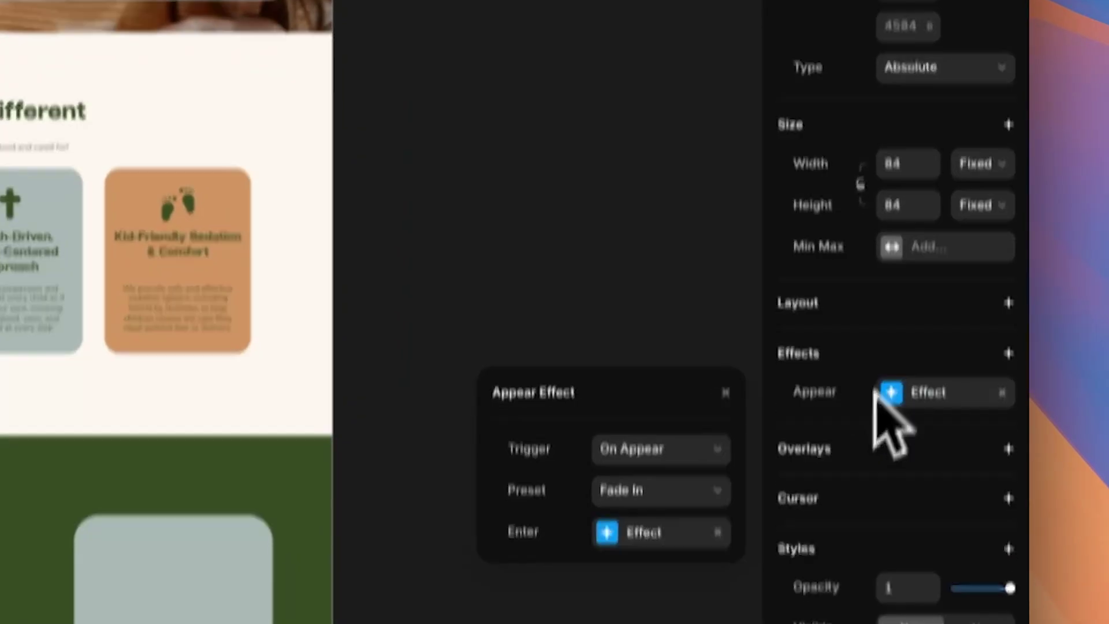
click(716, 257)
click(644, 317)
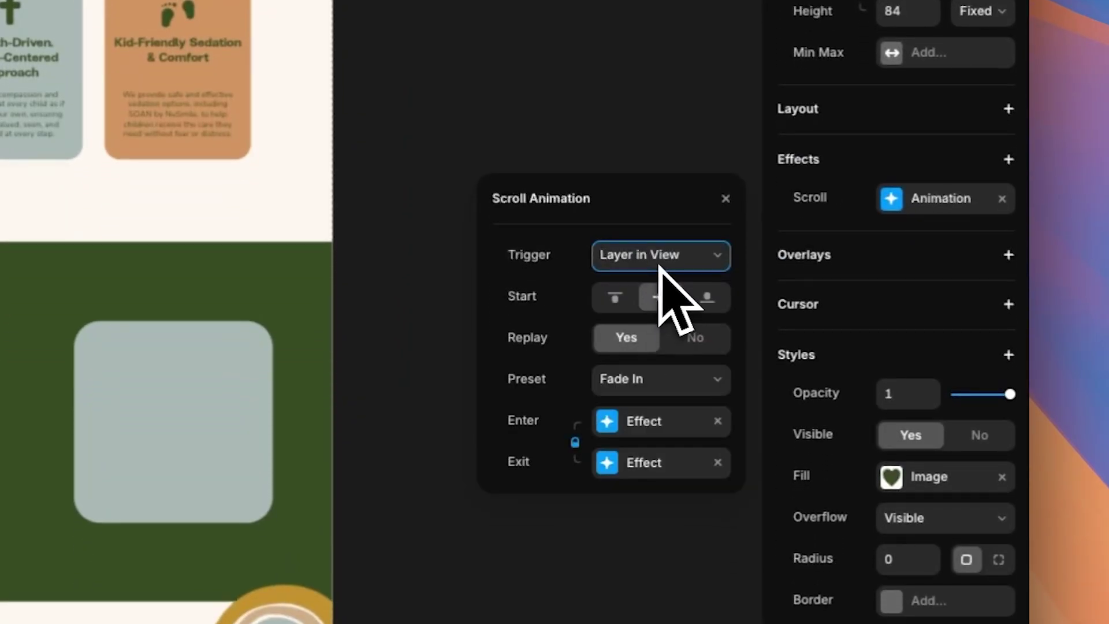
Step: Add Scroll Animation effects to the other feature card icons, starting with the eyelash icon
click(346, 343)
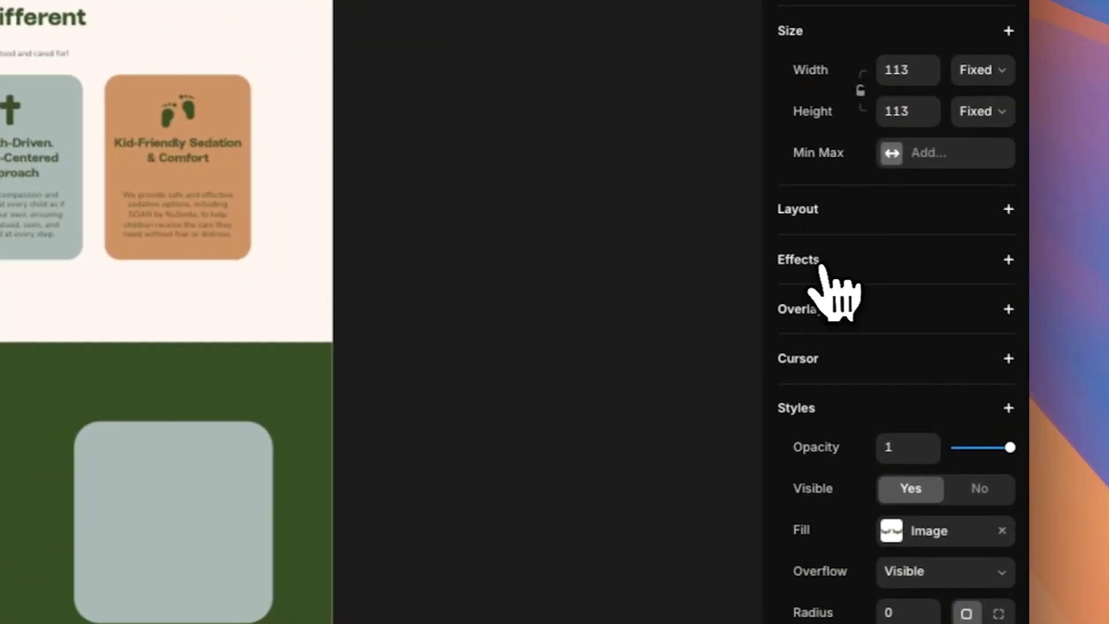
click(820, 265)
click(349, 381)
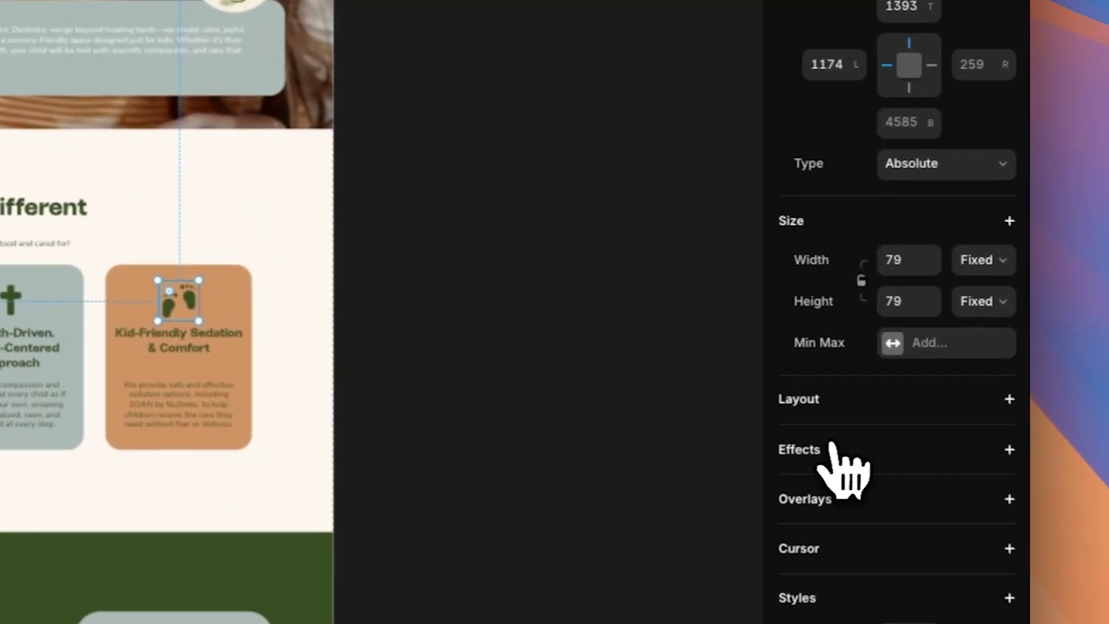
click(821, 454)
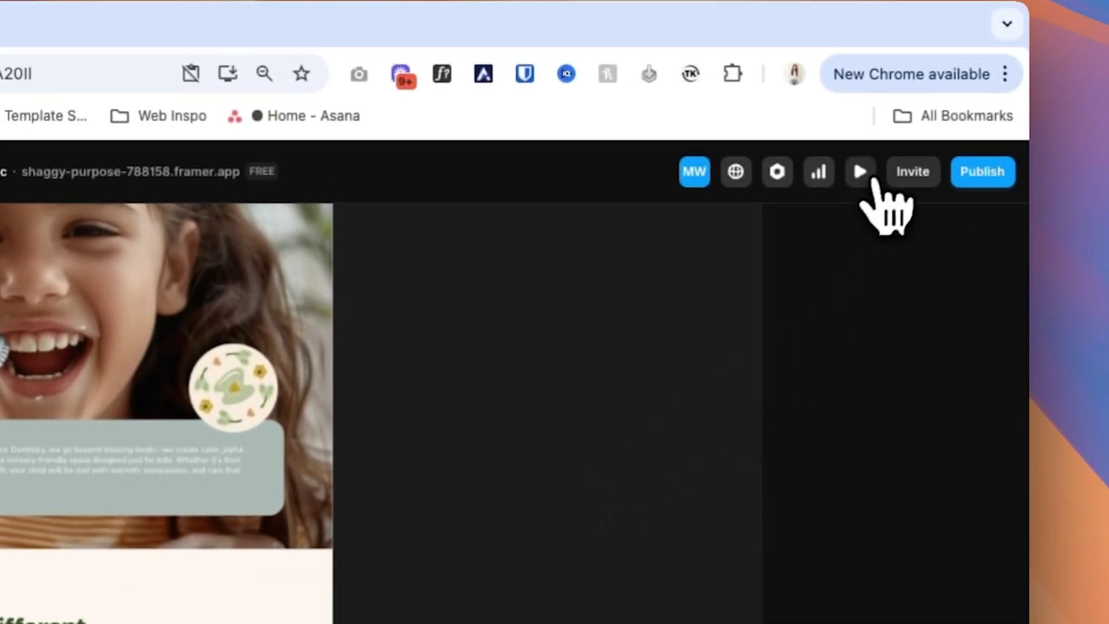
Step: Preview the What Makes Us Different section to check the card icons' scroll animations, and return to the editor
click(859, 171)
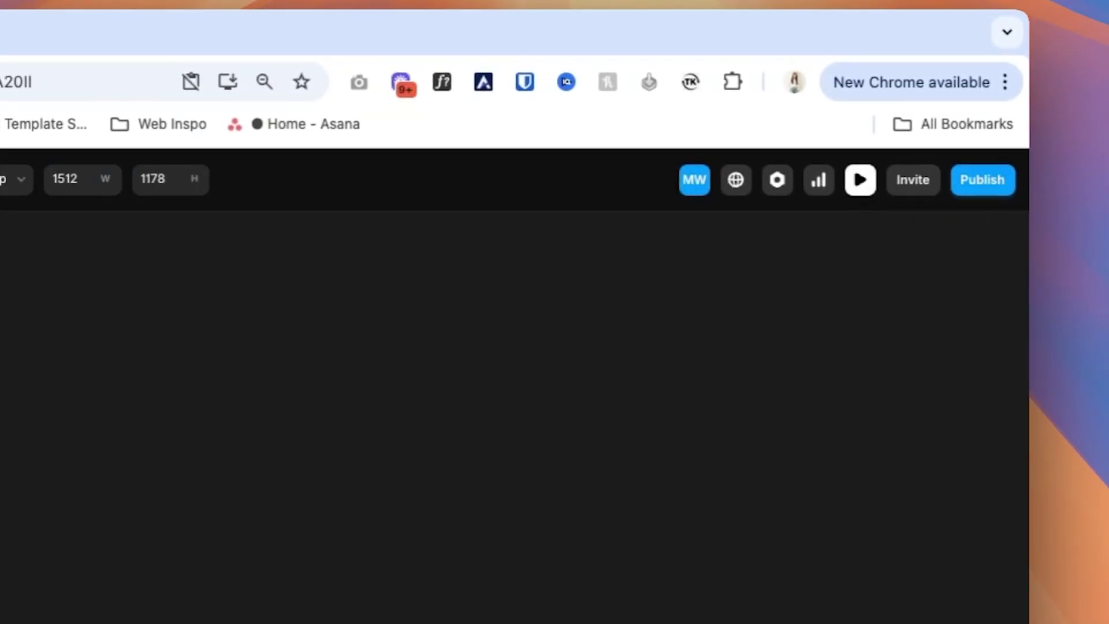
scroll(815, 303, down, 10)
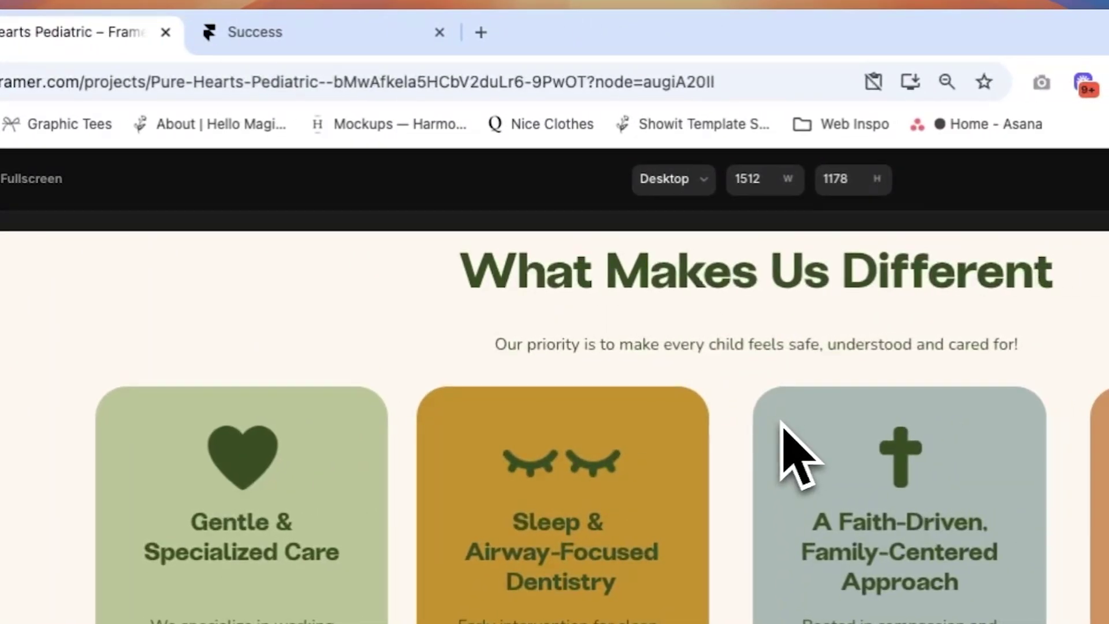
click(110, 181)
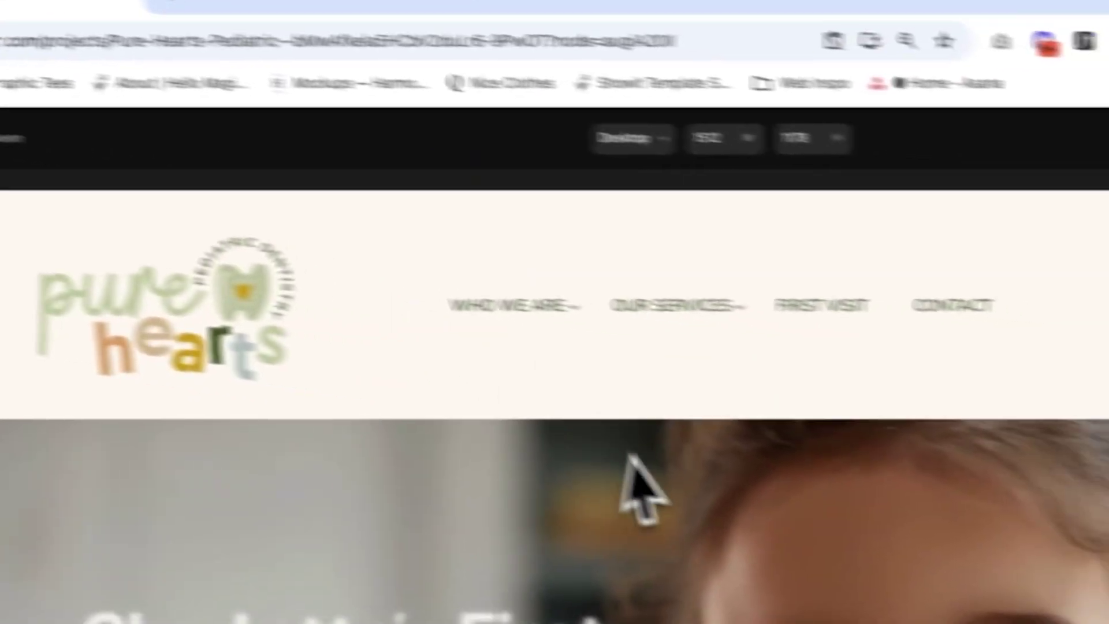
scroll(630, 456, down, 3)
click(111, 184)
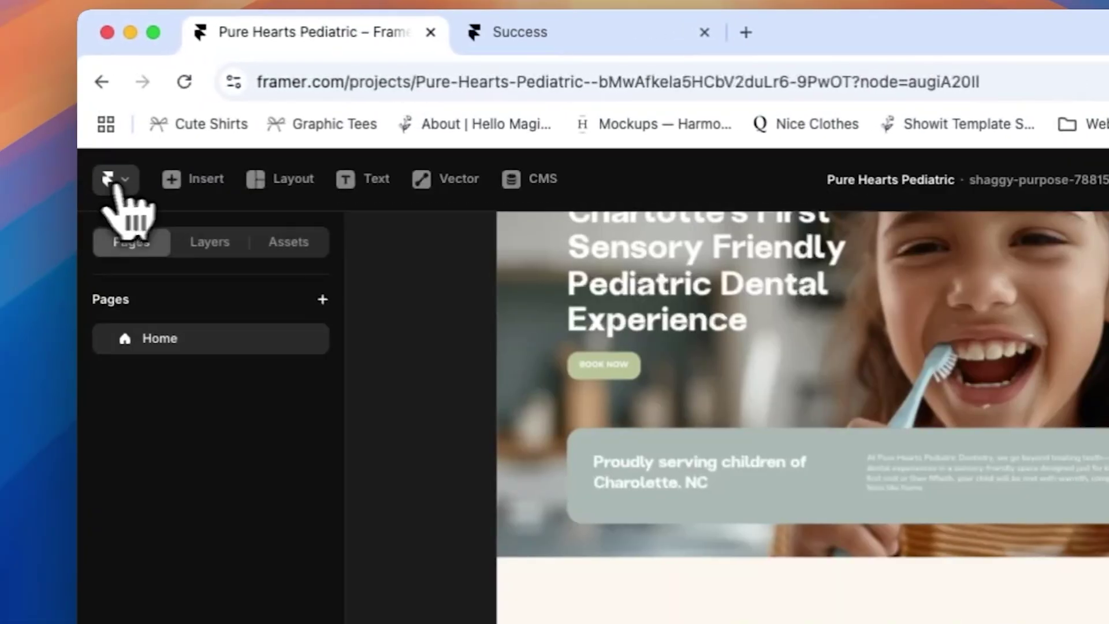
Step: Set the heart icon's scroll animation transition delay to about 1.3 s and open the eyelash icon's Enter & Exit settings
click(936, 222)
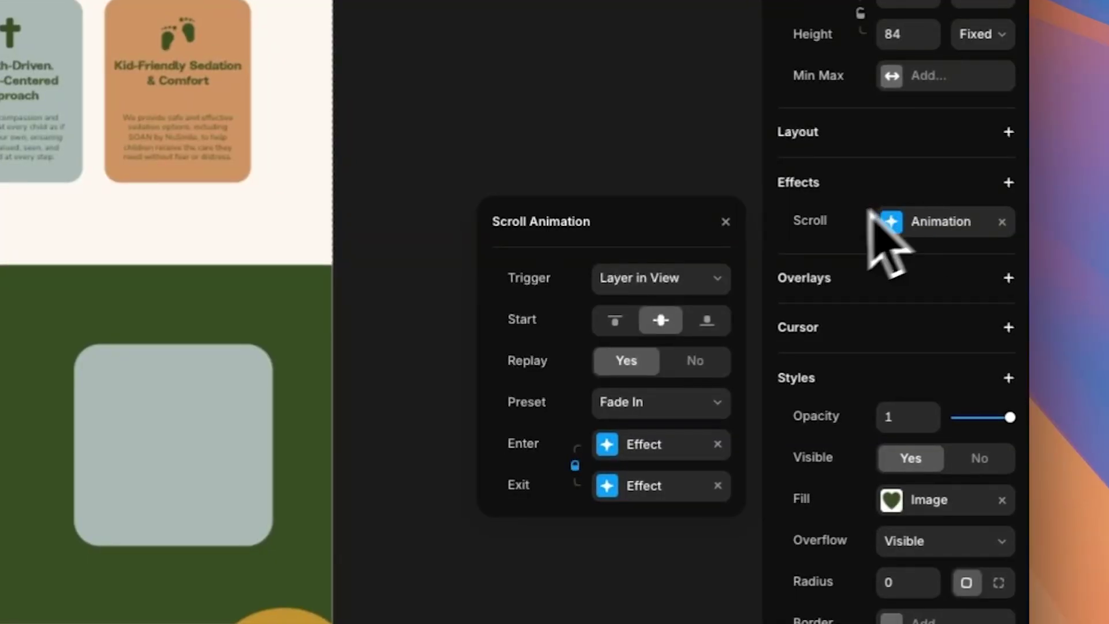
drag(676, 570, 680, 571)
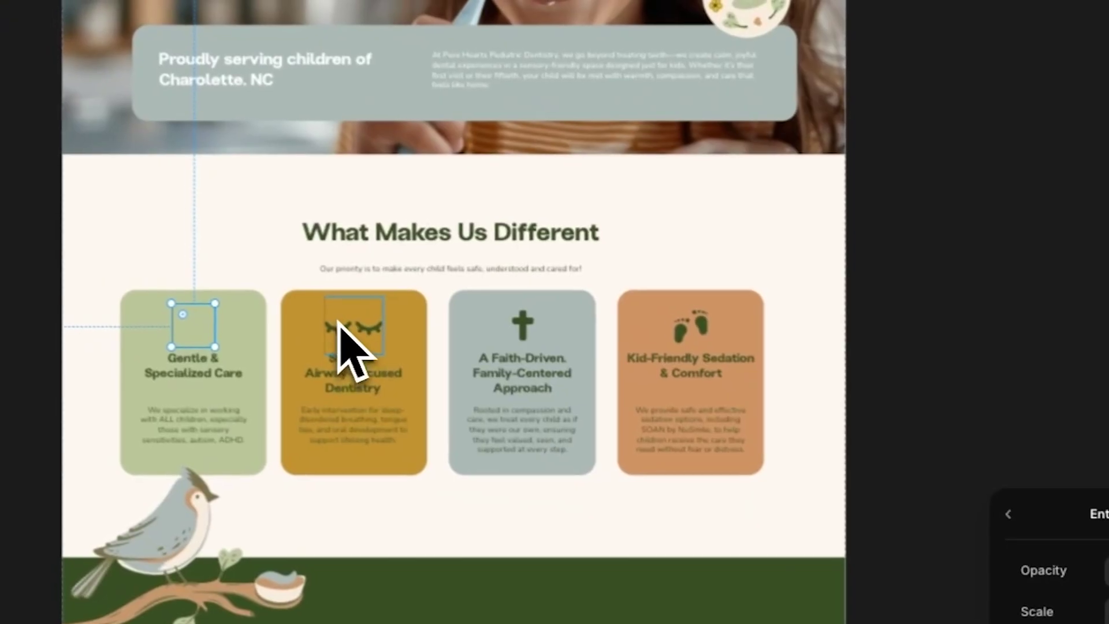
click(367, 350)
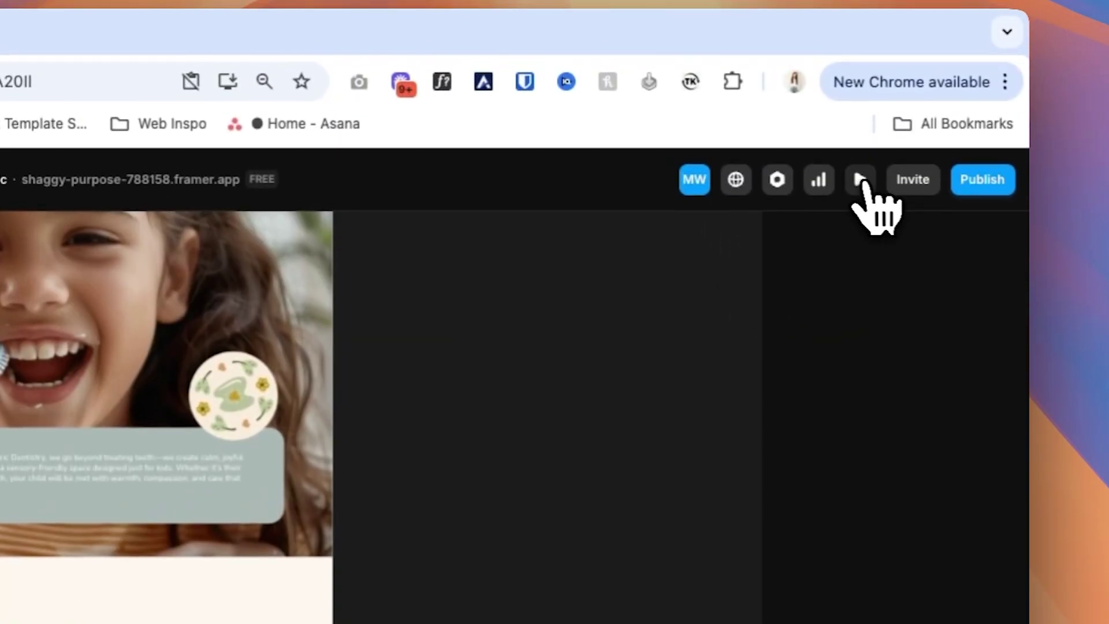
Step: Preview the feature cards and the green doctor introduction section, and return to the editor
click(861, 180)
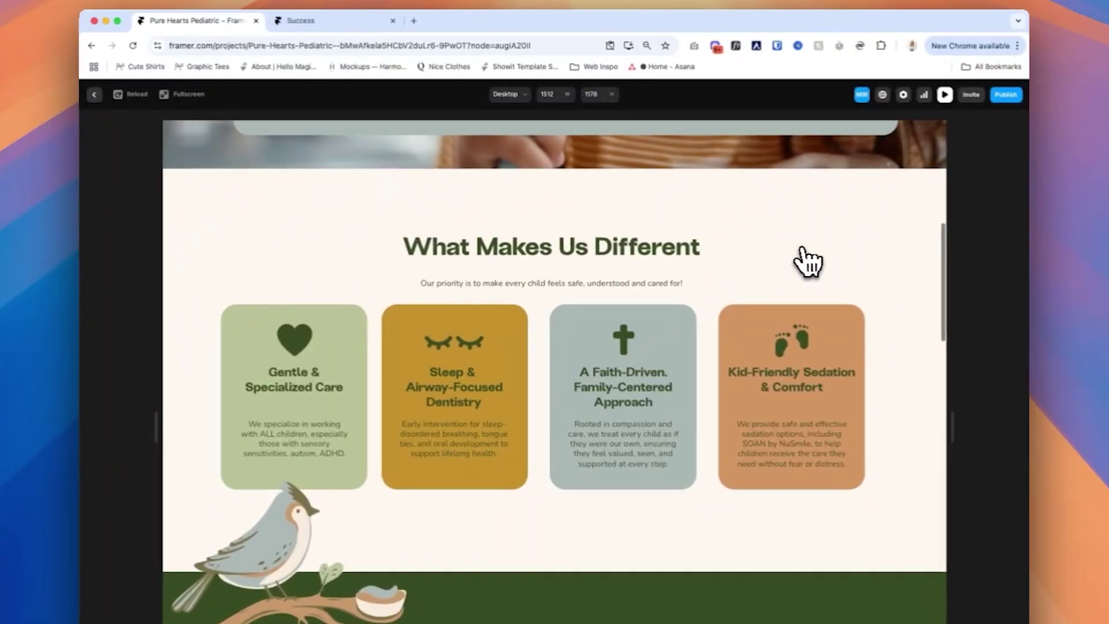
scroll(807, 263, down, 6)
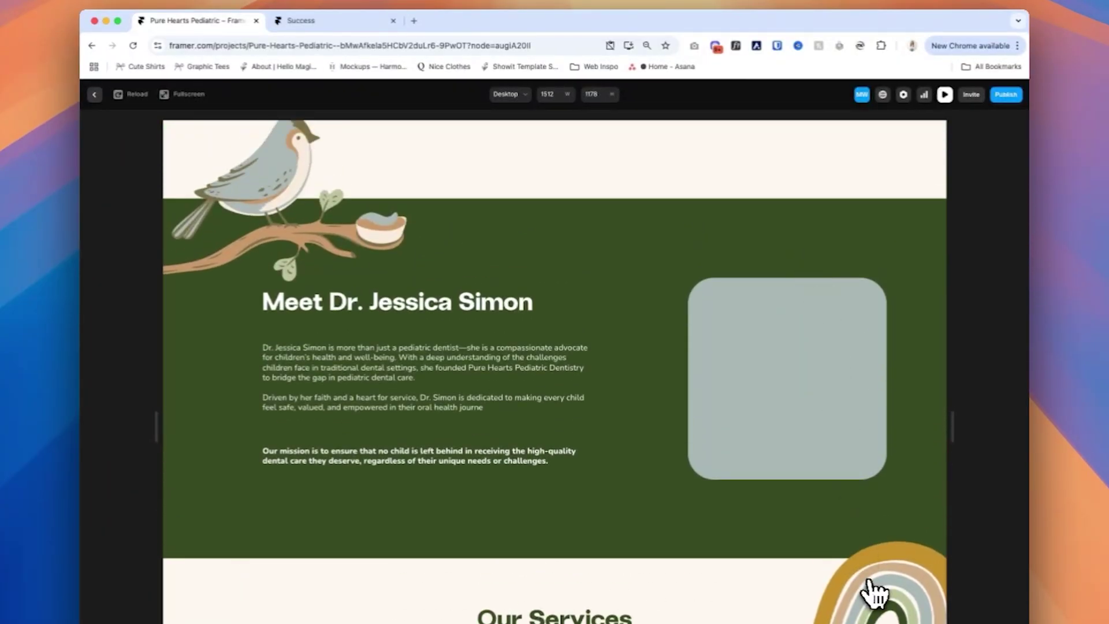
click(94, 94)
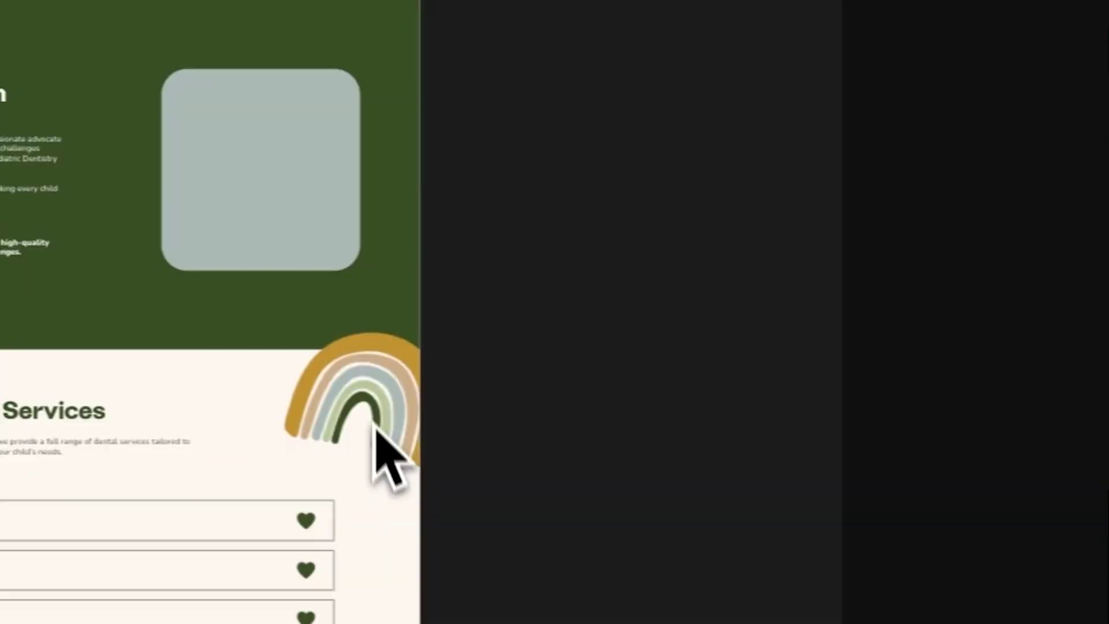
Step: Add a Scroll Animation to the rainbow illustration beside Our Services, using the Layer in View trigger and a slide-in preset
click(373, 420)
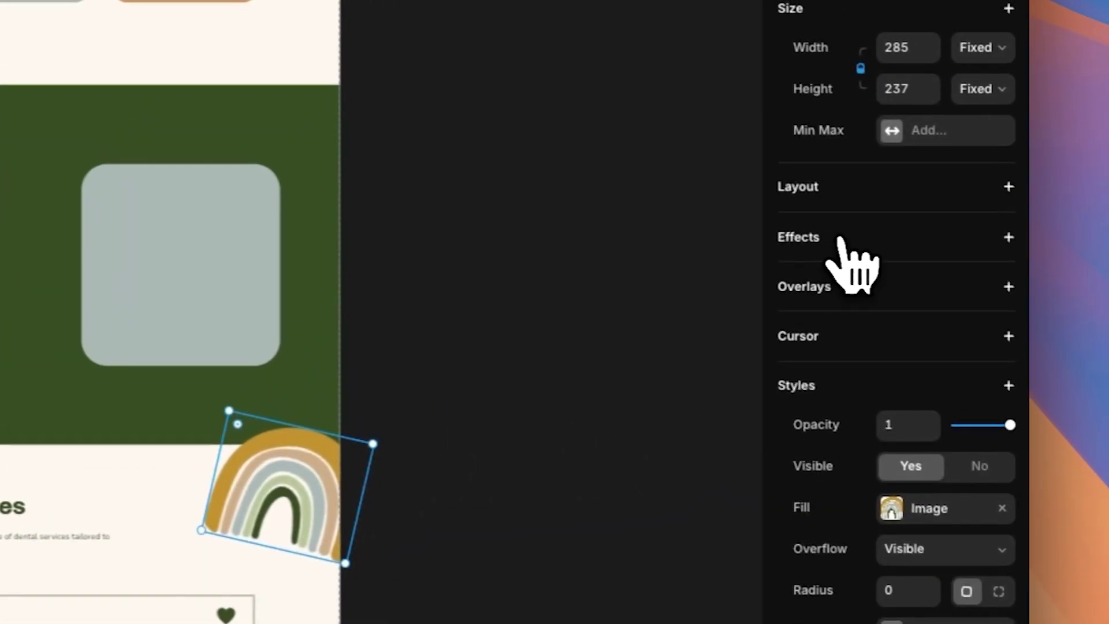
click(858, 216)
click(899, 423)
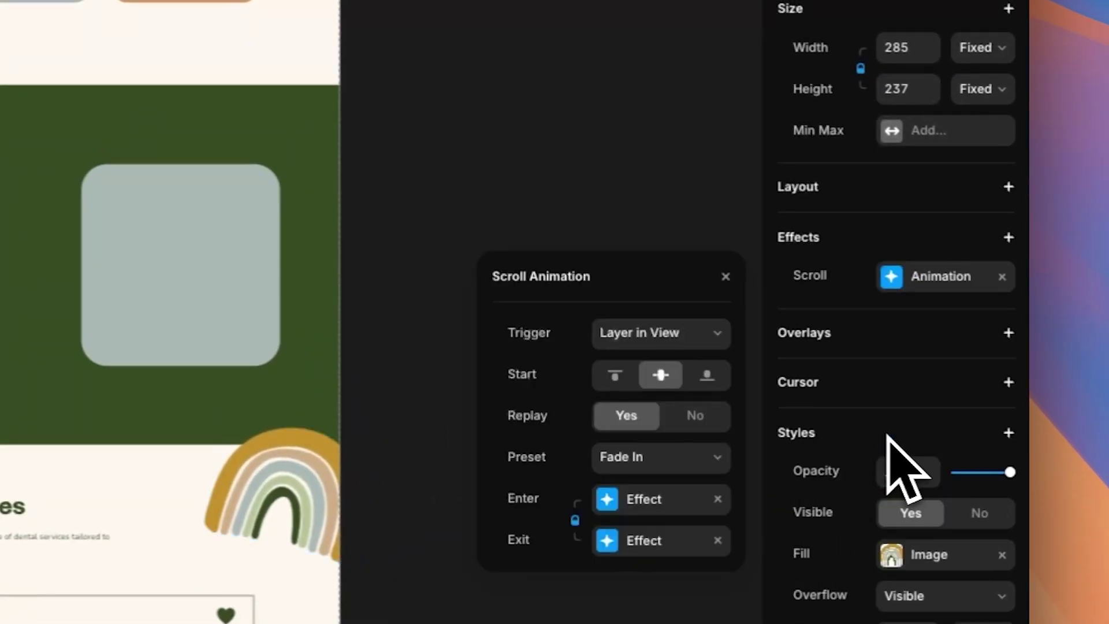
click(688, 339)
click(682, 366)
click(664, 457)
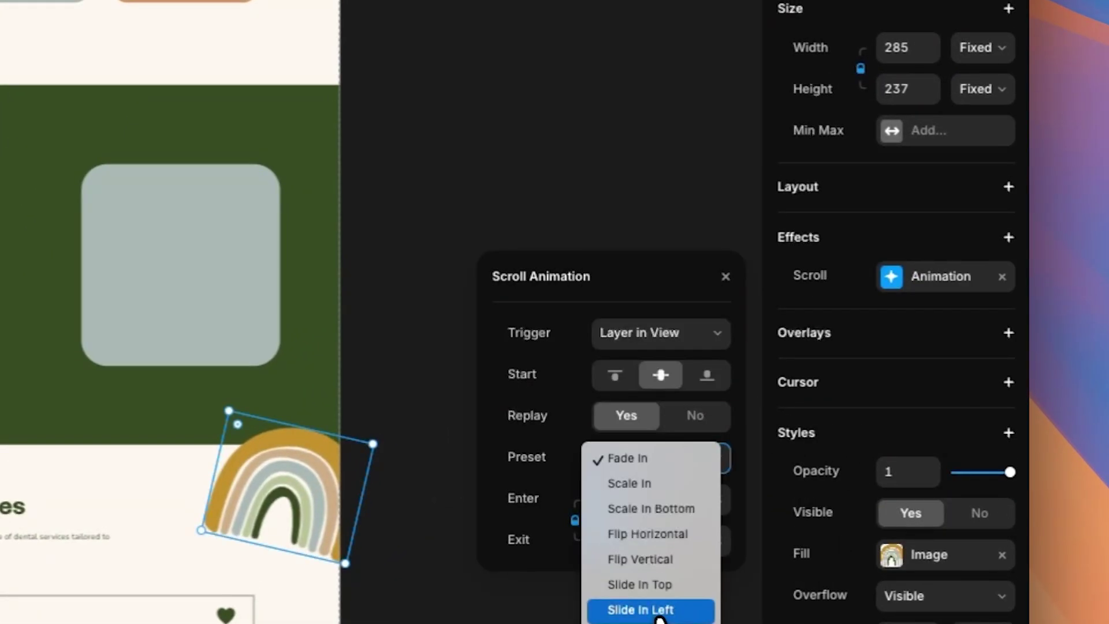
click(652, 623)
click(698, 540)
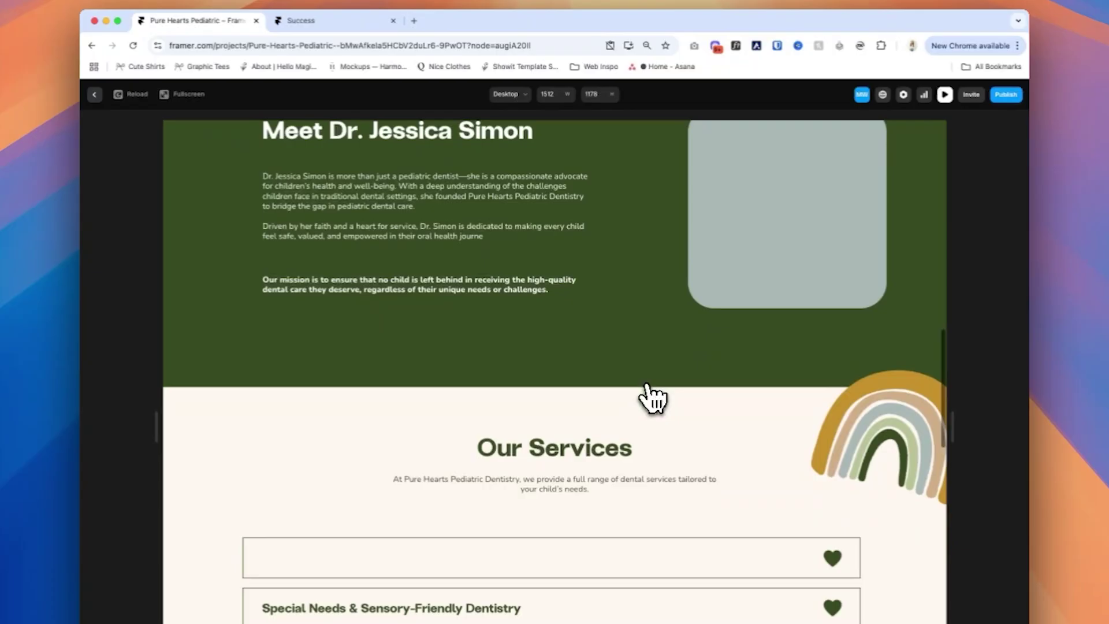
Step: Preview the page down to the testimonials and back to the header to check the animations, and return to the editor
scroll(876, 433, down, 20)
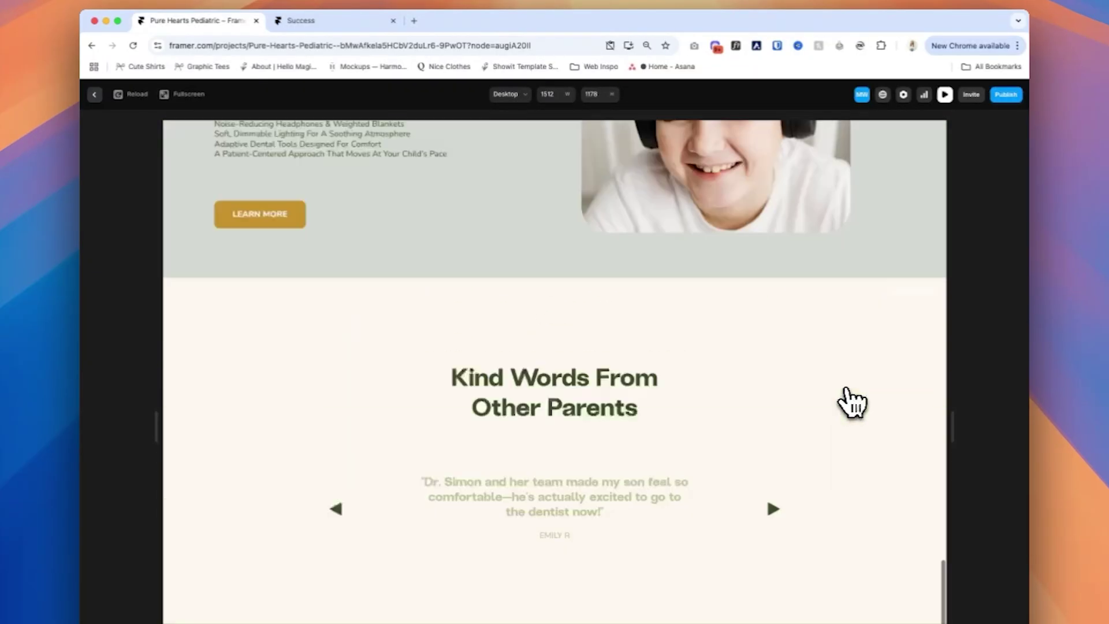
scroll(849, 401, up, 20)
scroll(852, 403, up, 6)
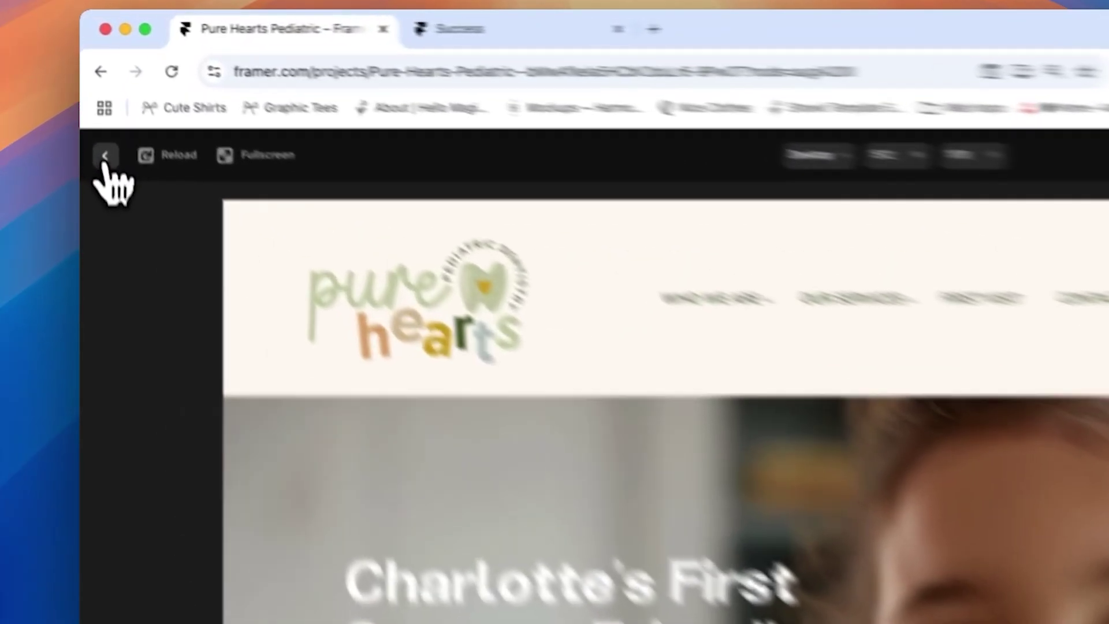
click(94, 95)
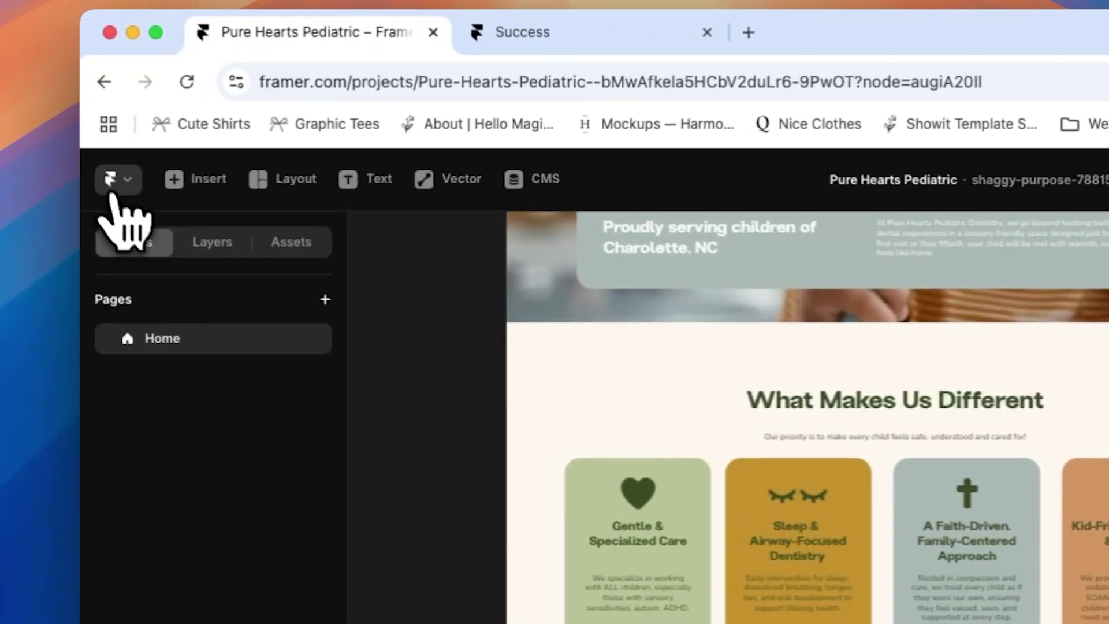
scroll(707, 503, down, 10)
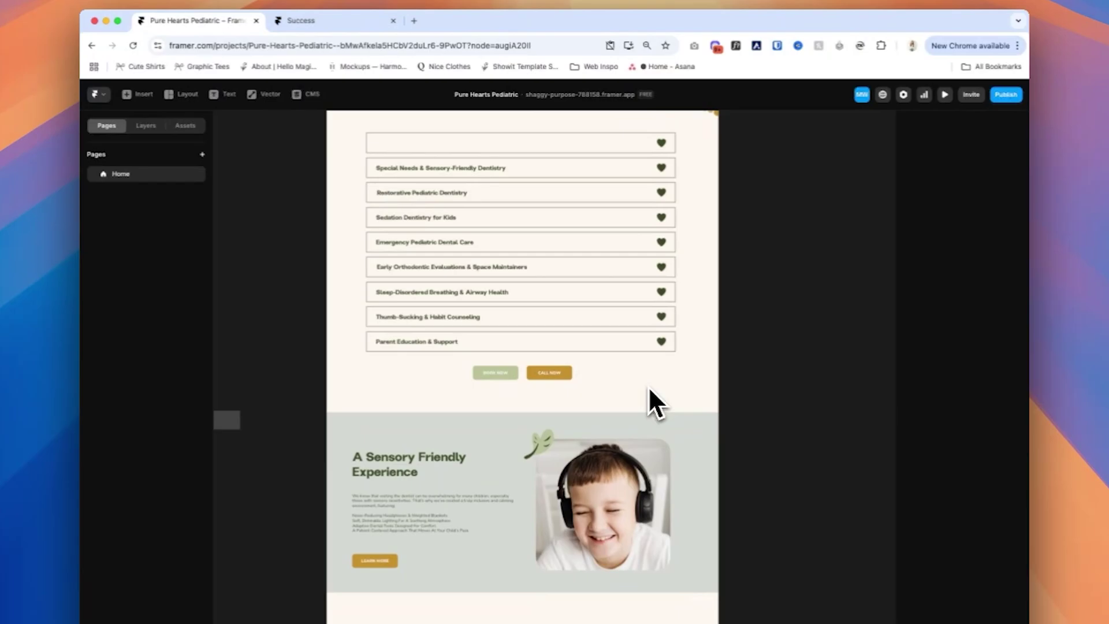
scroll(650, 388, down, 5)
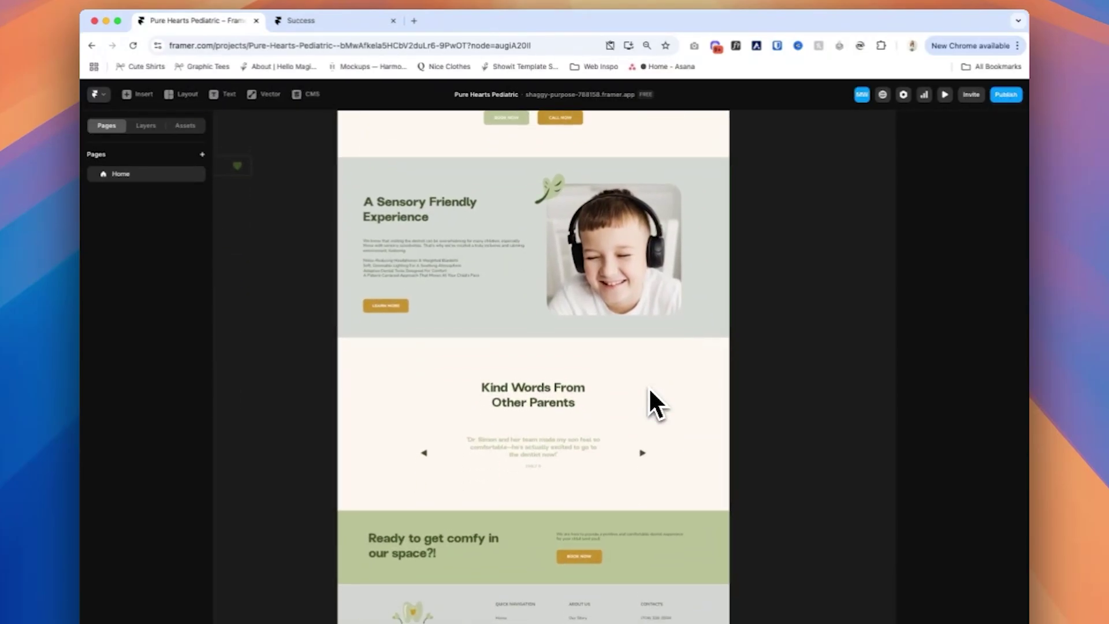
scroll(650, 387, up, 1)
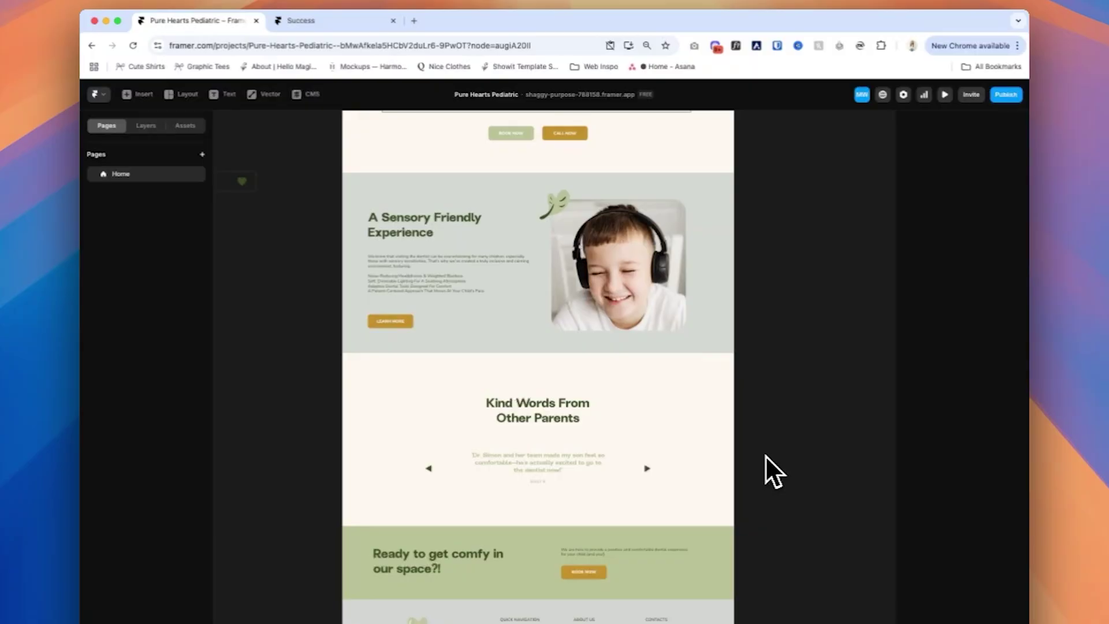
scroll(753, 428, up, 10)
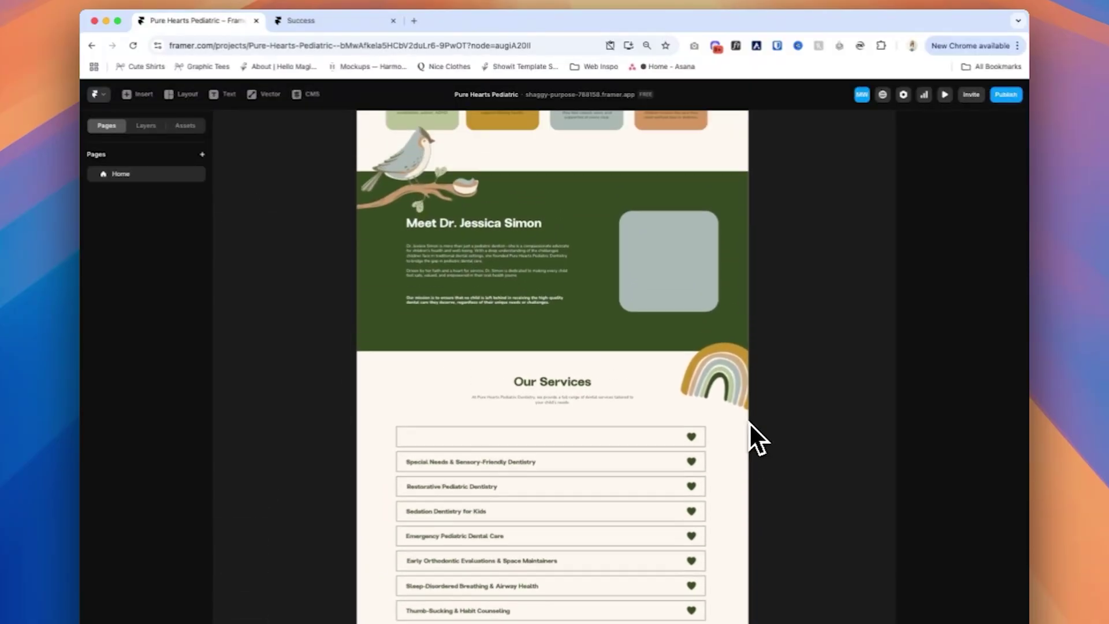
Step: Review the finished Home page design on the canvas, from the header and hero down to the Kind Words From Other Parents testimonials
scroll(750, 422, up, 5)
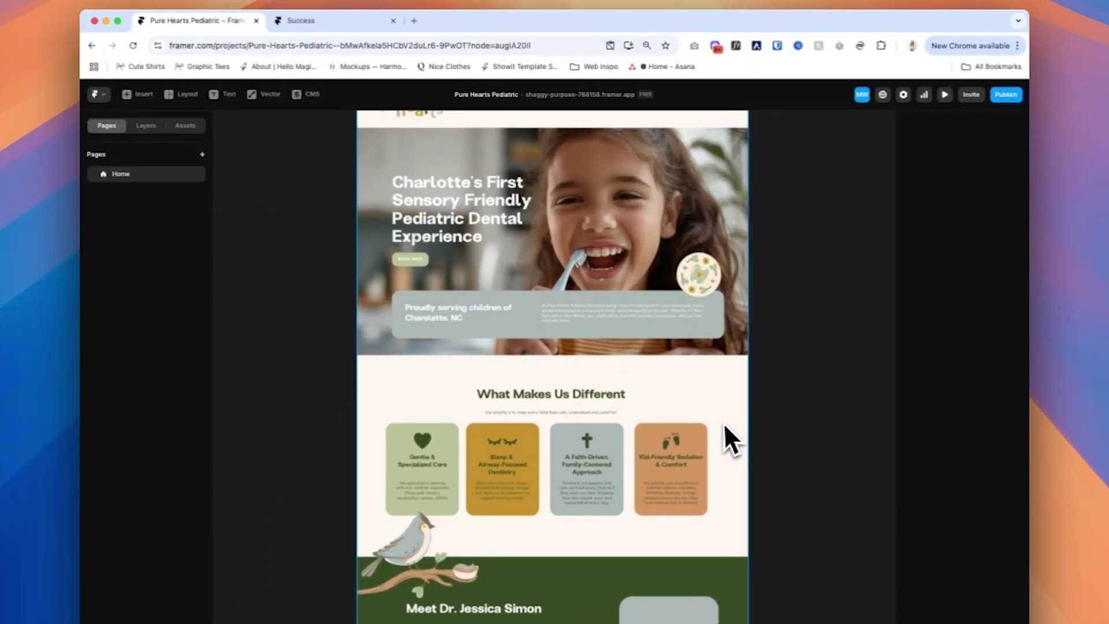
scroll(723, 423, up, 2)
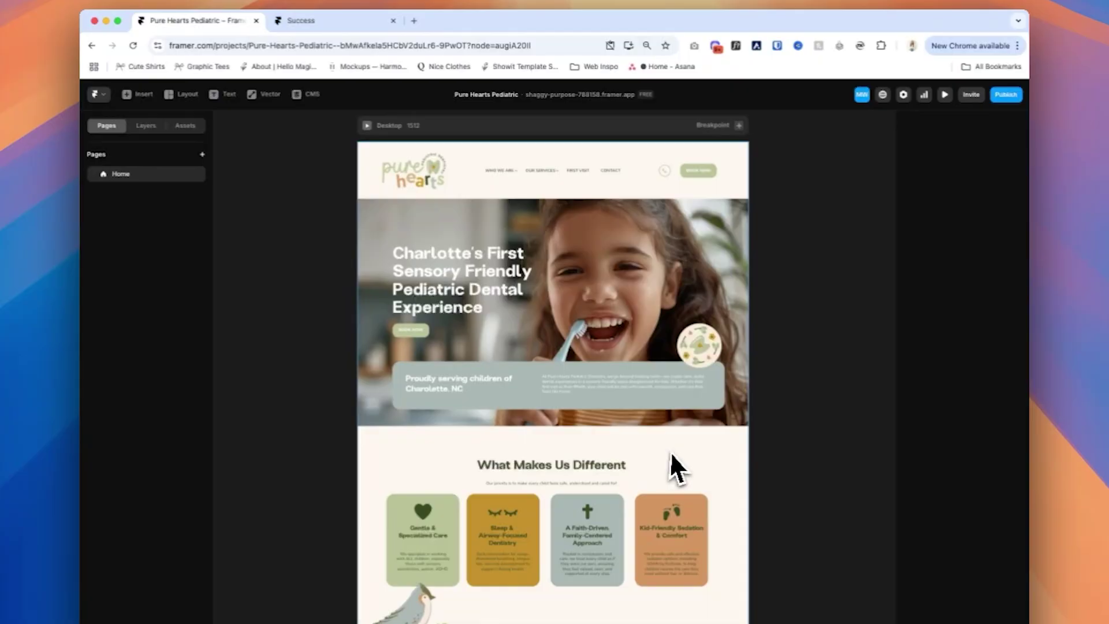
scroll(710, 442, down, 1)
scroll(710, 441, down, 4)
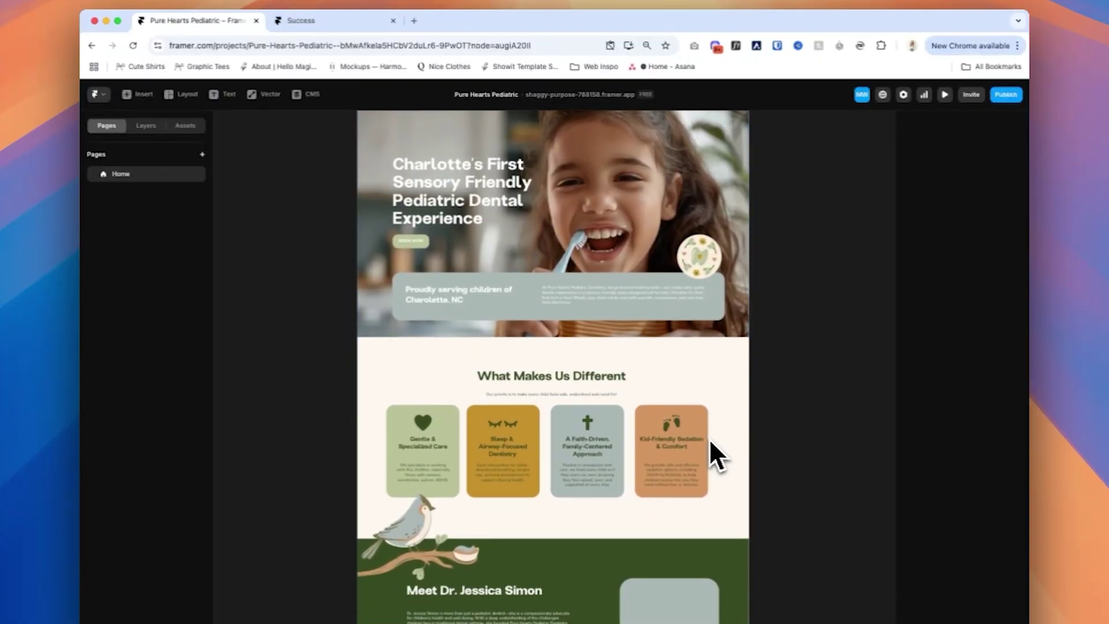
scroll(709, 438, down, 1)
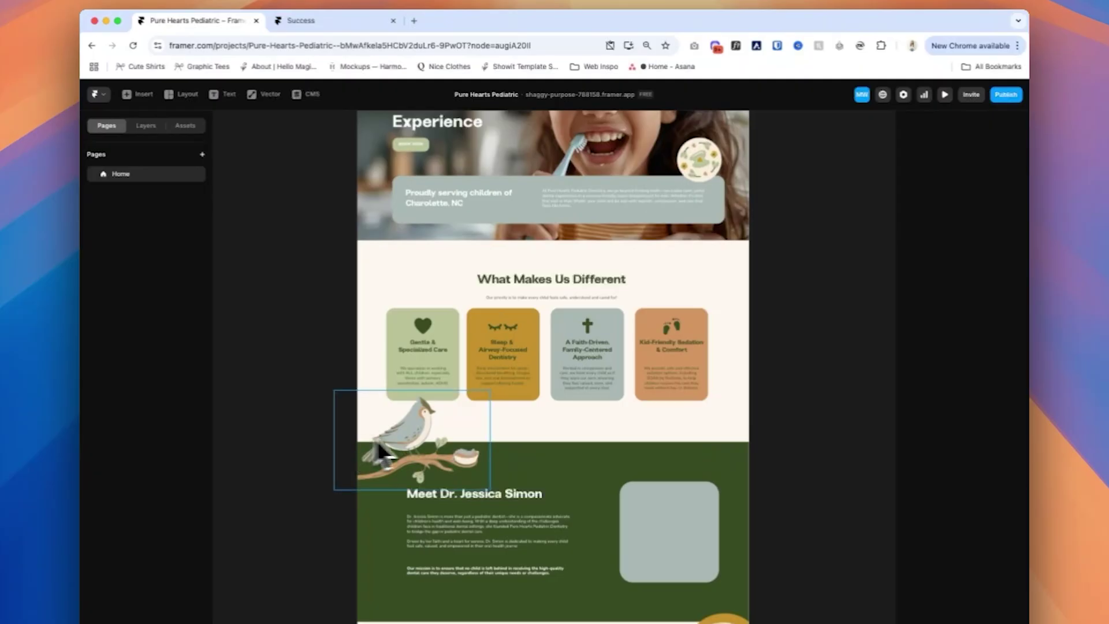
scroll(360, 432, down, 8)
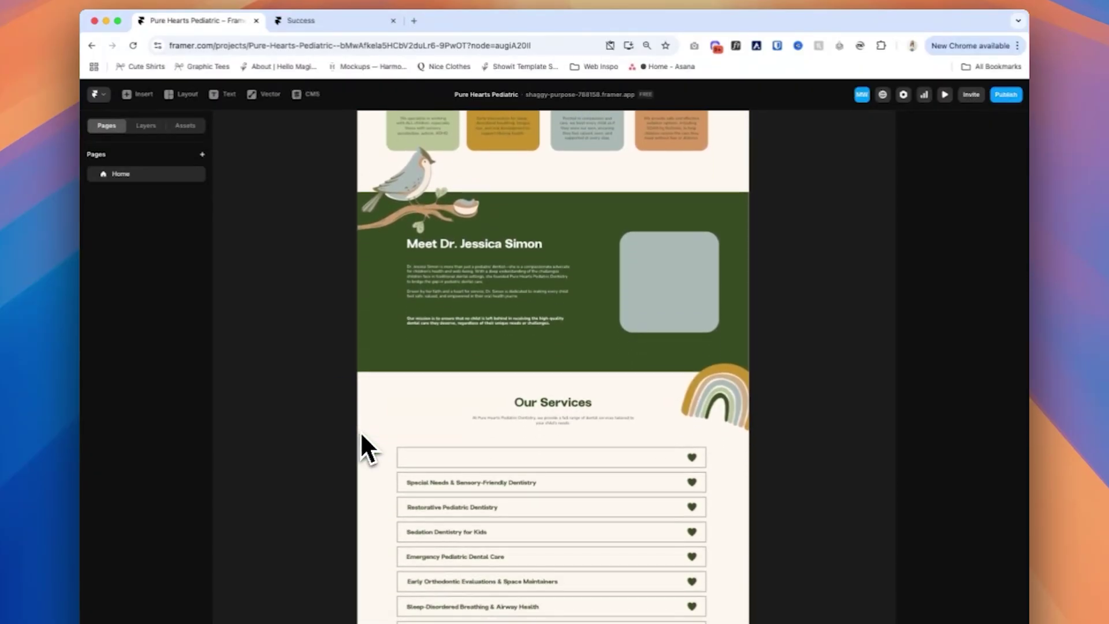
scroll(361, 434, down, 1)
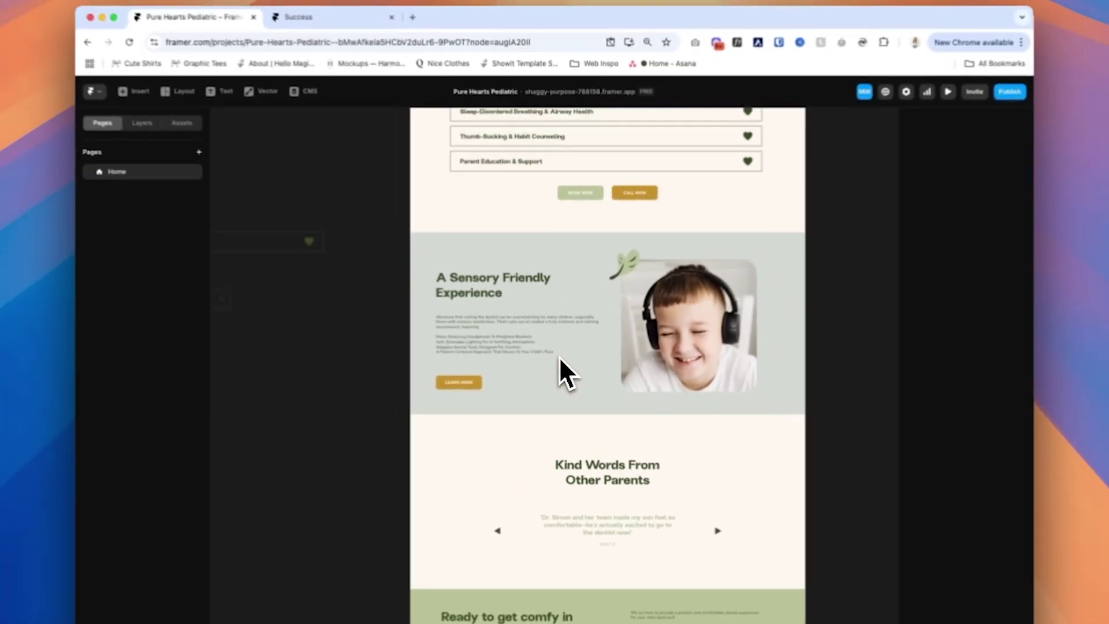
scroll(562, 79, up, 4)
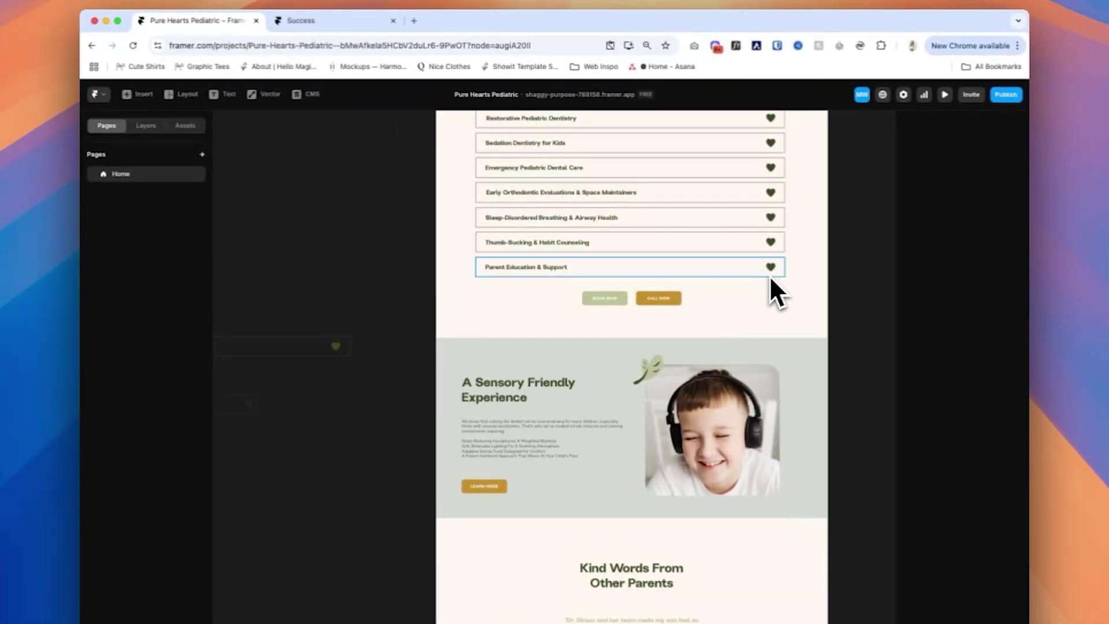
scroll(742, 383, down, 3)
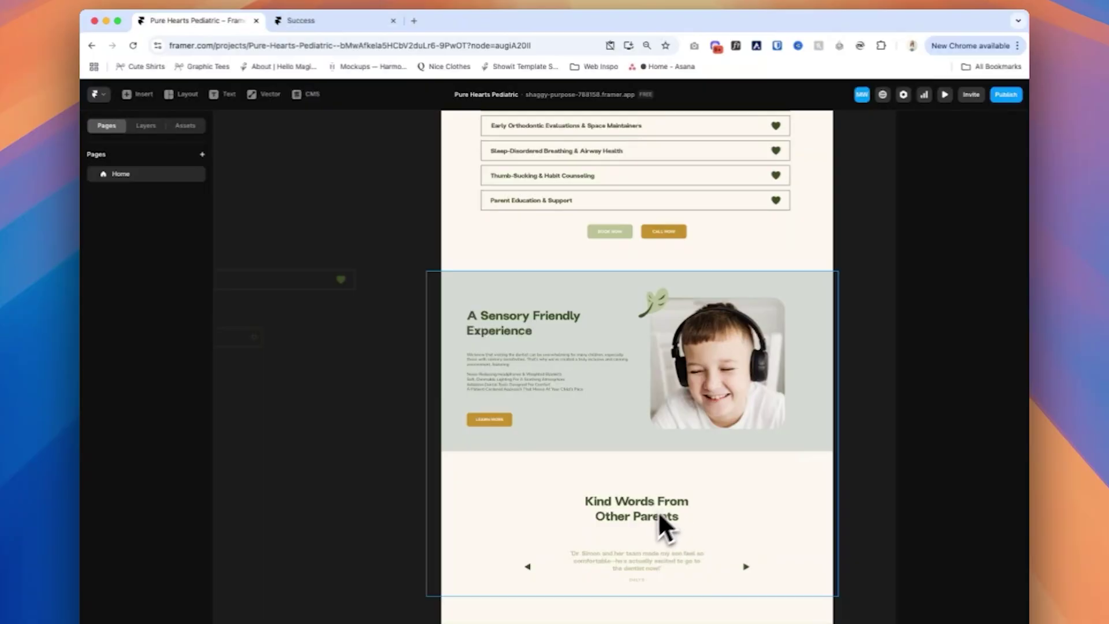
scroll(703, 486, up, 8)
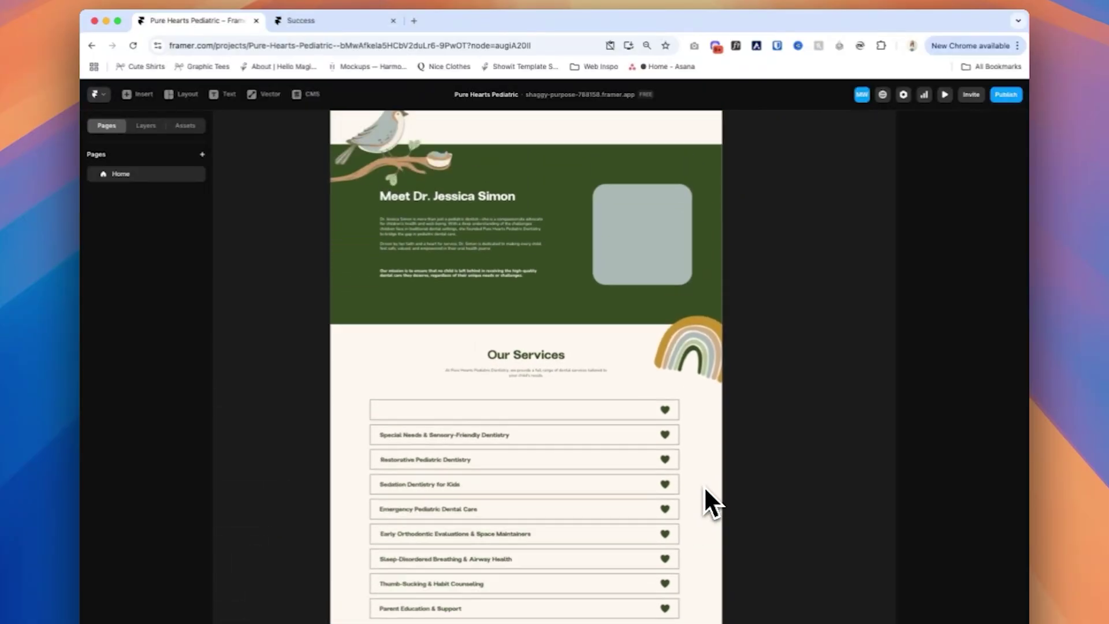
scroll(705, 488, up, 10)
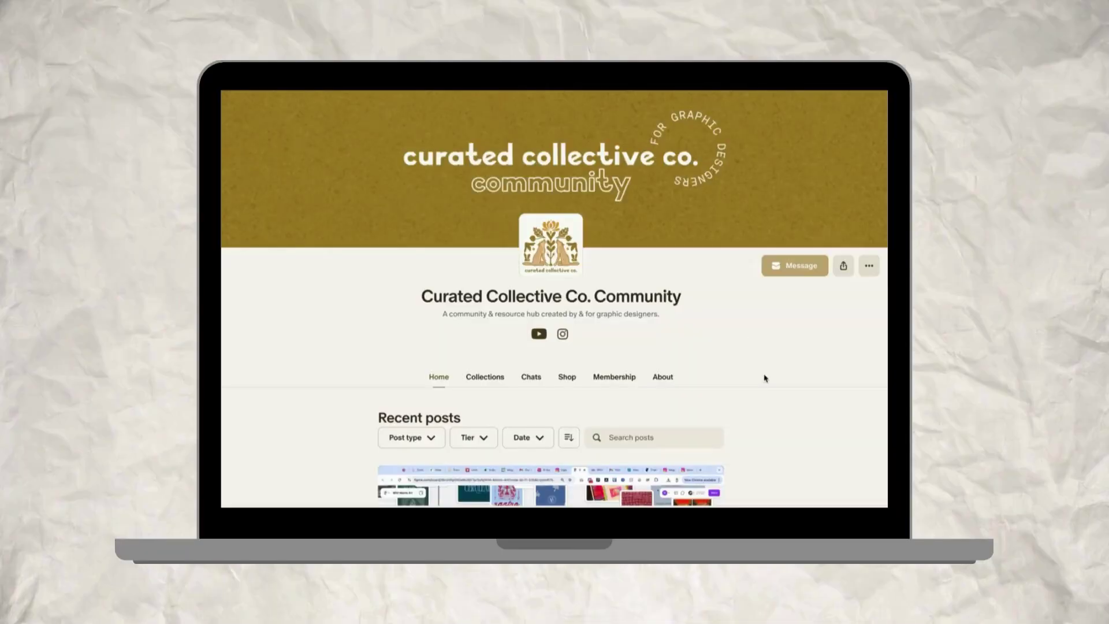
scroll(765, 377, down, 10)
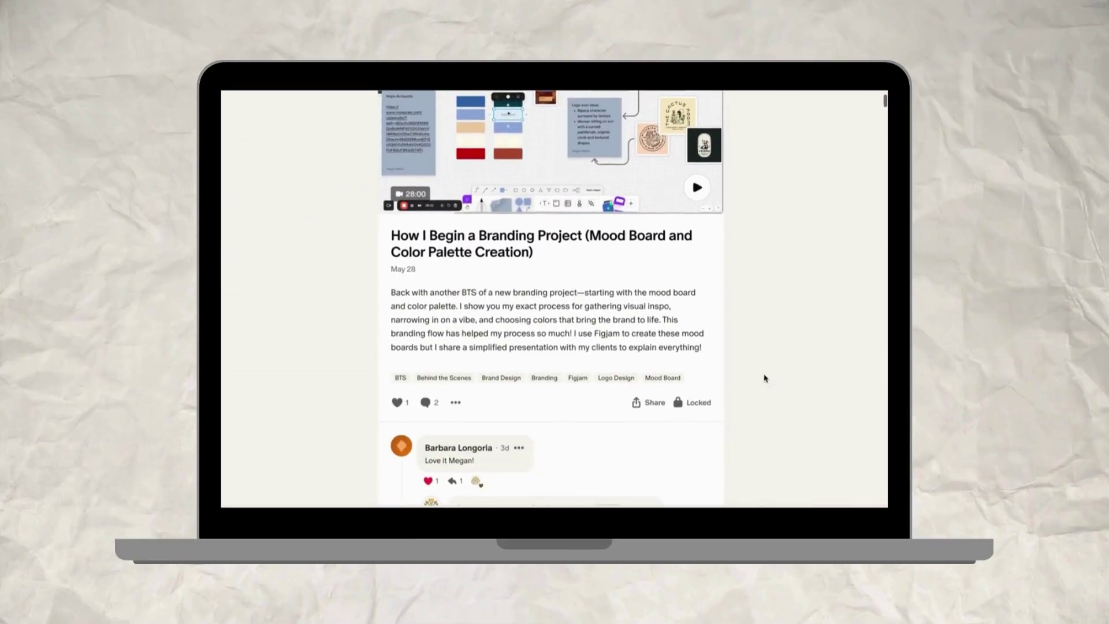
scroll(765, 377, down, 10)
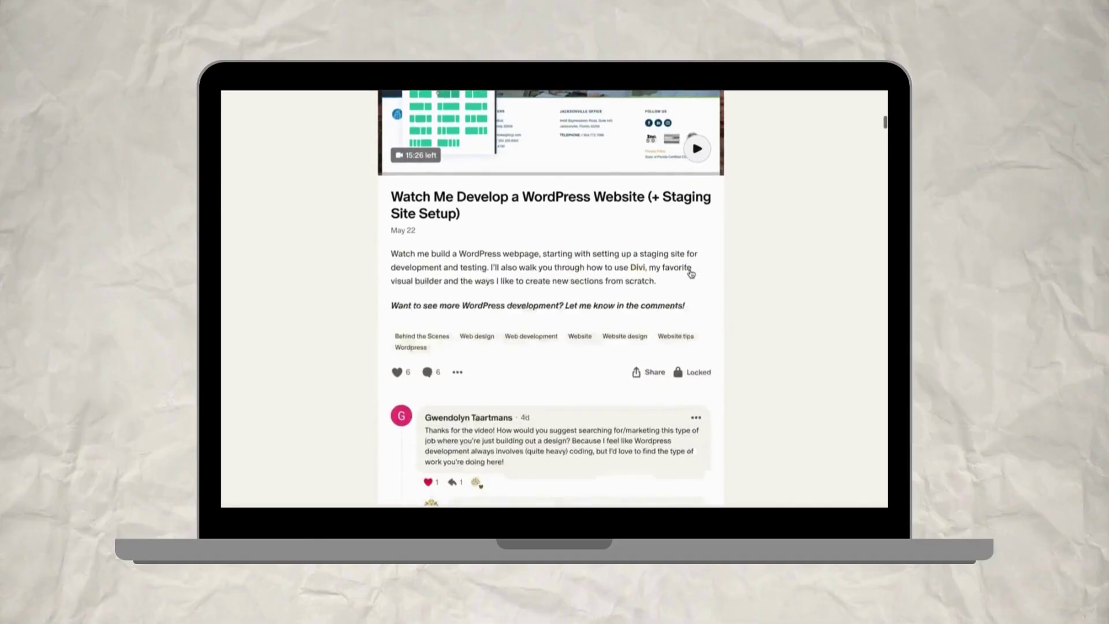
scroll(779, 369, down, 10)
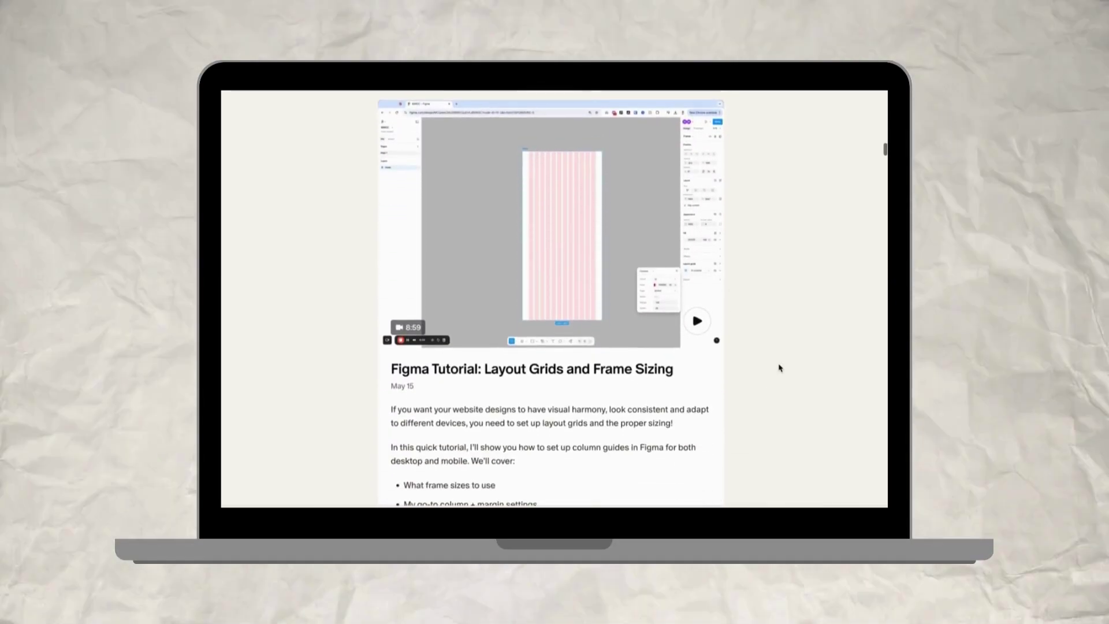
scroll(779, 368, down, 10)
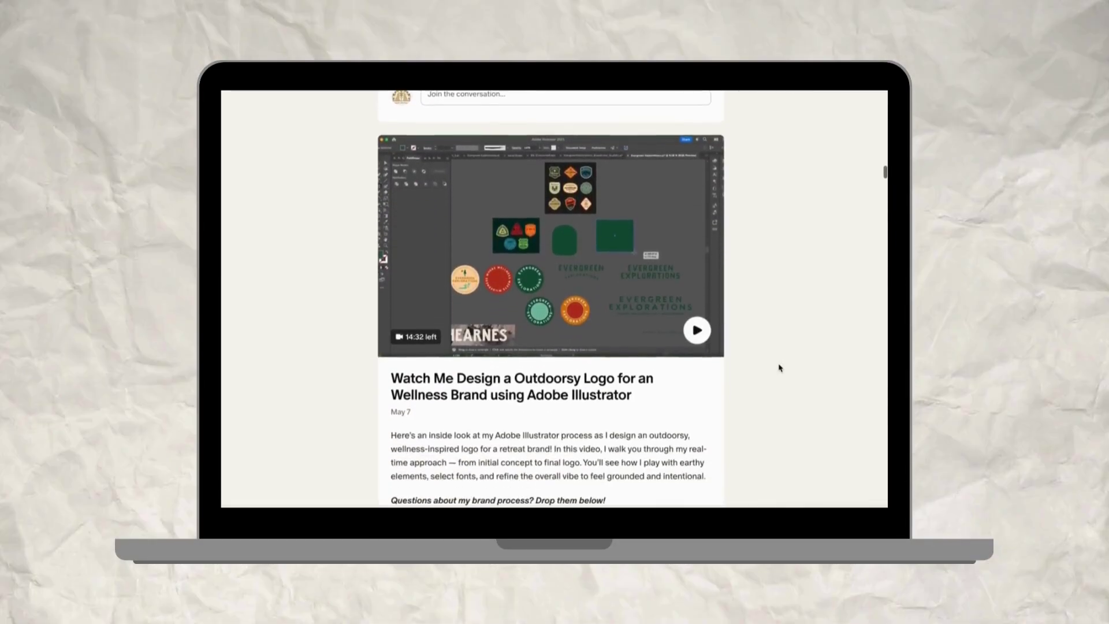